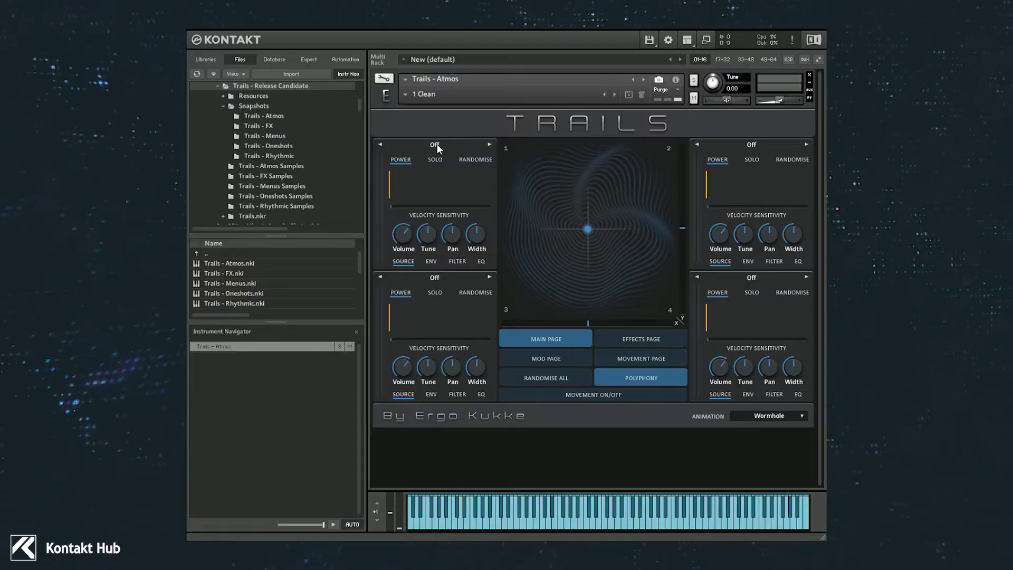
Load the Atmo Combo Breath Mid sound into layer 1 and step through neighbouring sounds to Atmo Combo Breath Low
mouse_move(587, 229)
left_mouse_down()
mouse_move(569, 229)
mouse_move(599, 235)
mouse_move(587, 229)
left_mouse_up()
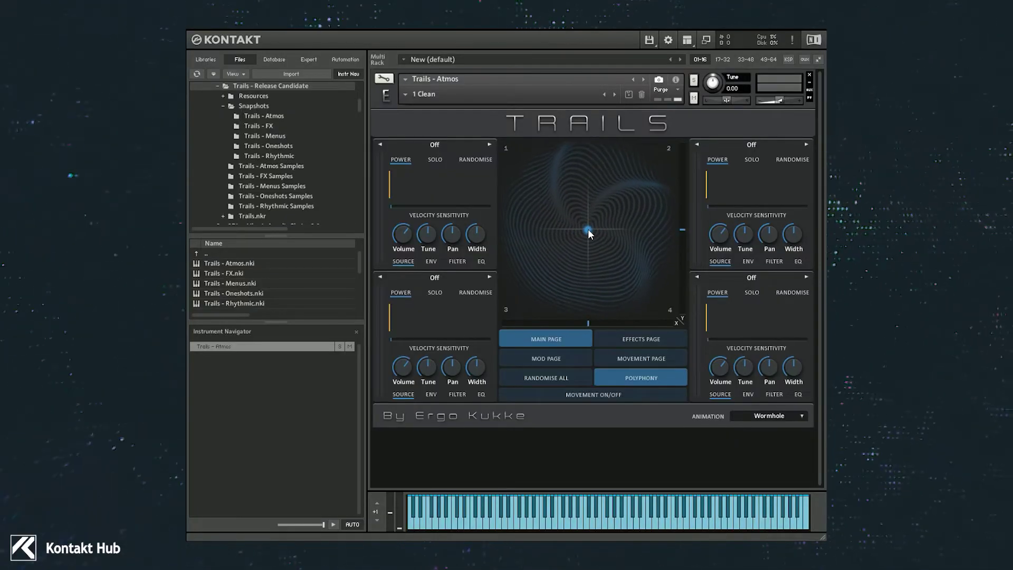
left_click(436, 145)
scroll(437, 148, "down", 3)
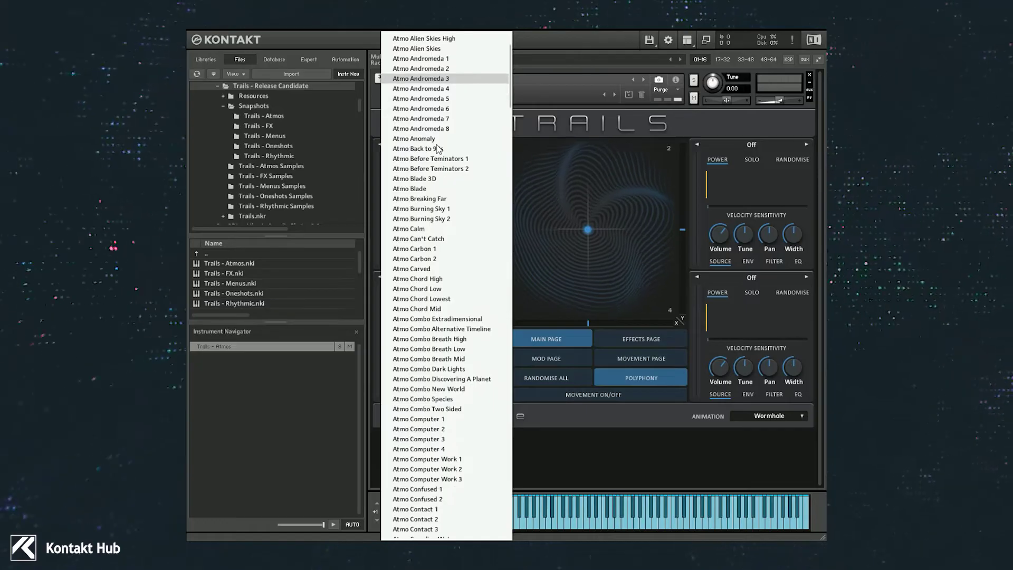
scroll(437, 159, "down", 2)
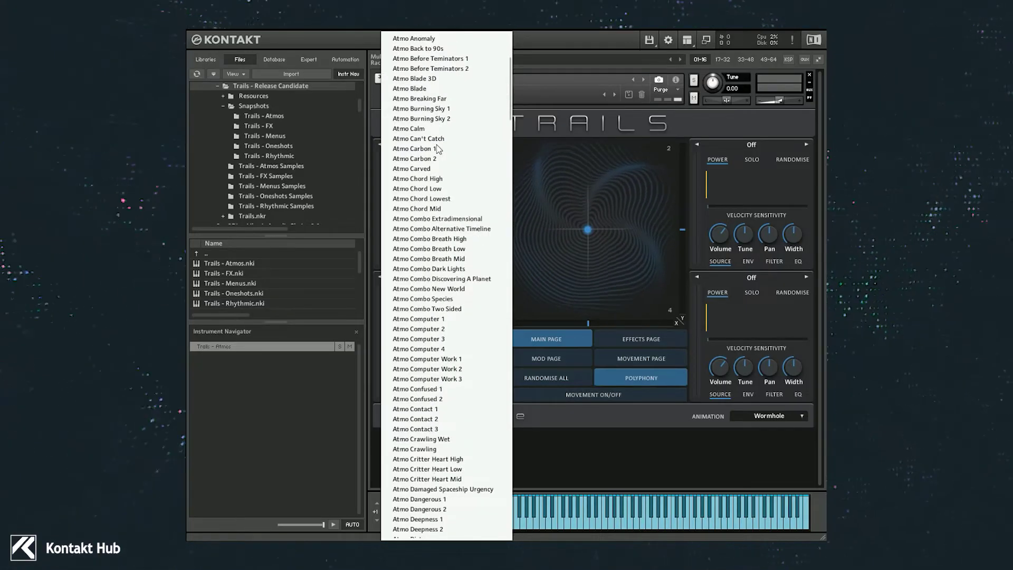
left_click(435, 260)
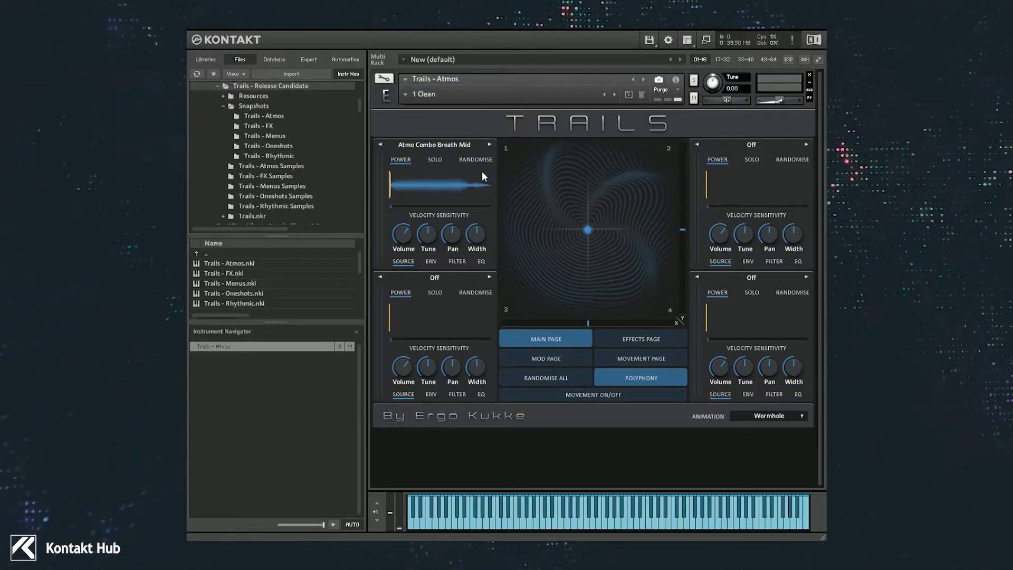
left_click(489, 144)
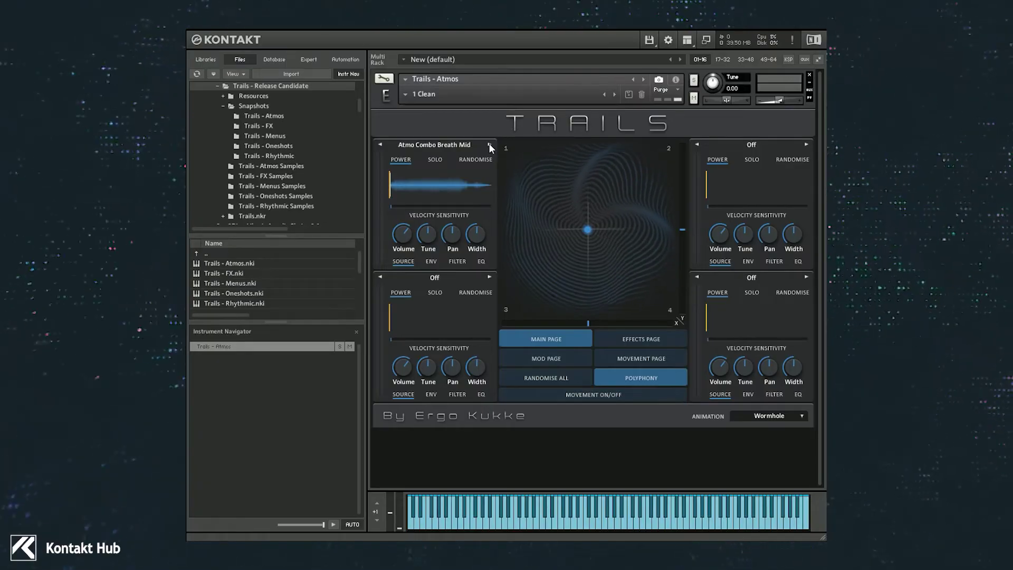
left_click(380, 144)
left_click(380, 144)
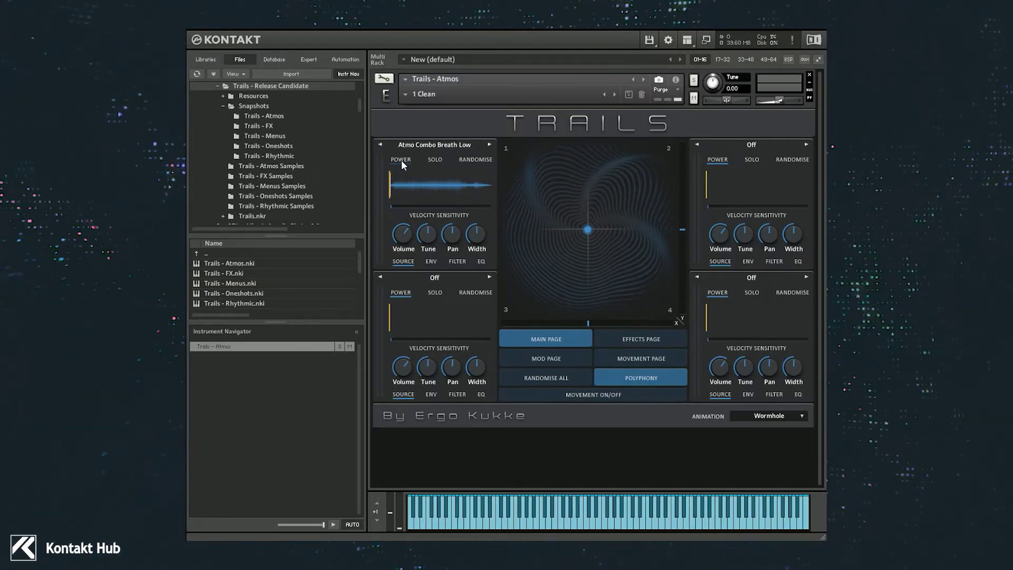
Load Atmo Andromeda 7 into layer 2, Atmo Carved into layer 3 and Atmo Combo Two Sided into layer 4
left_click(754, 144)
left_click(758, 193)
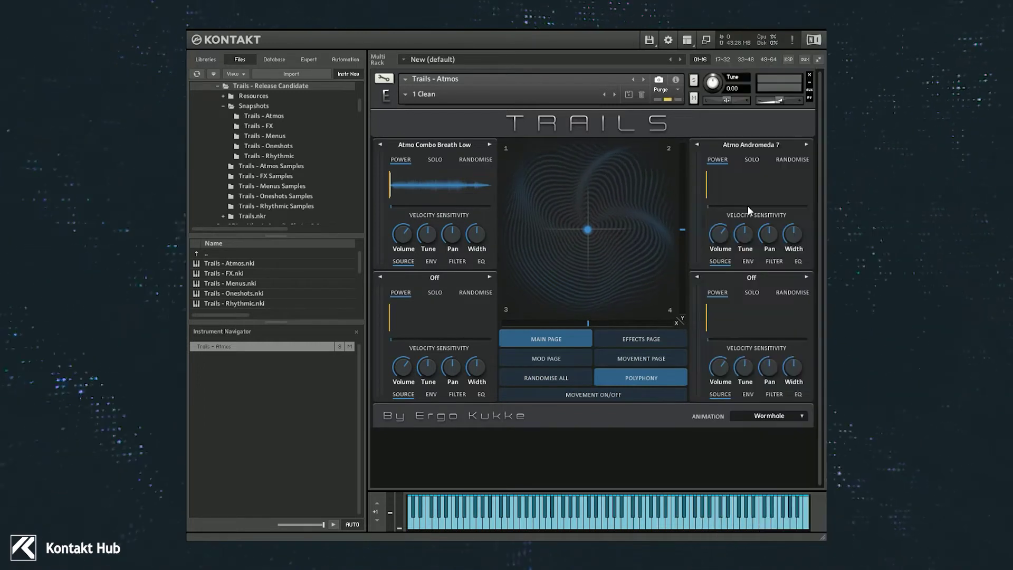
left_click(446, 278)
left_click(457, 329)
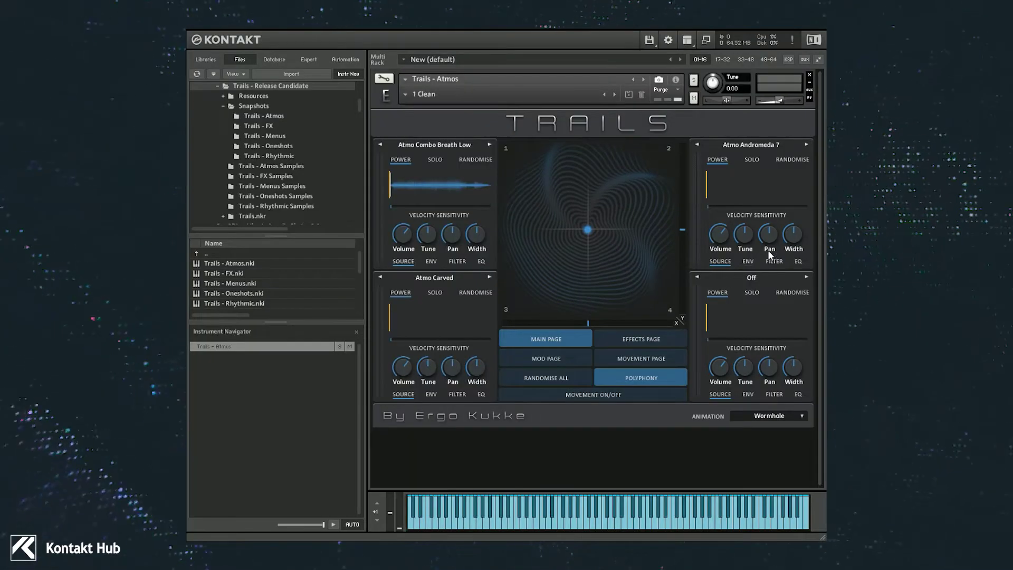
left_click(761, 277)
left_click(765, 449)
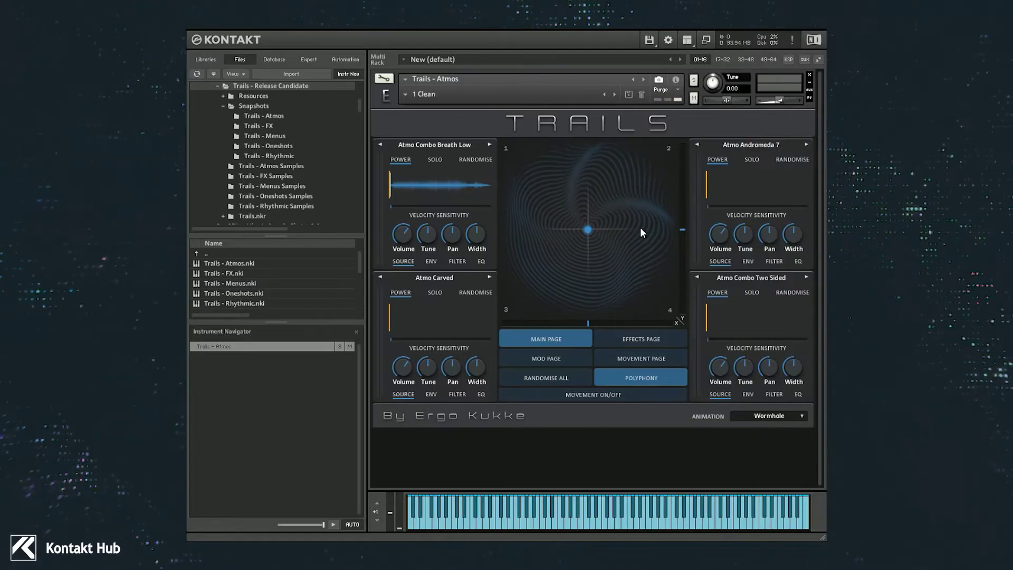
Solo layers 1, 2, 4 and 3 one after another to hear each sound on its own
left_click(434, 159)
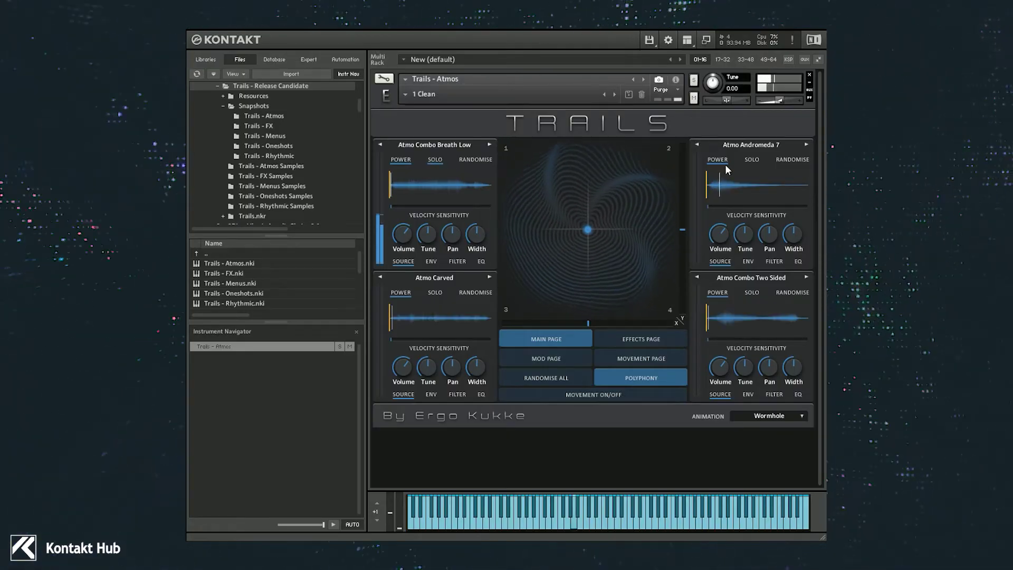
left_click(753, 161)
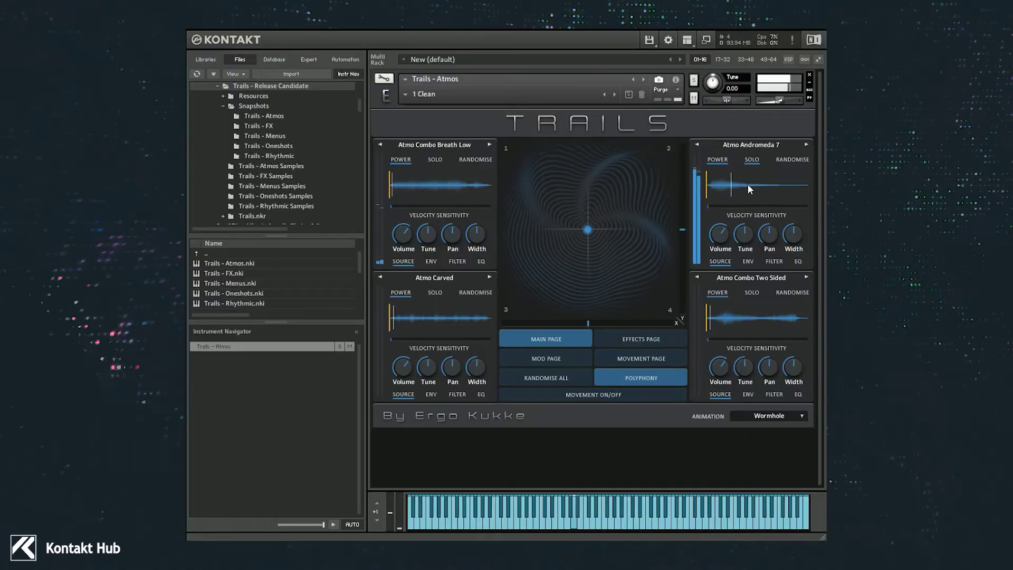
left_click(753, 294)
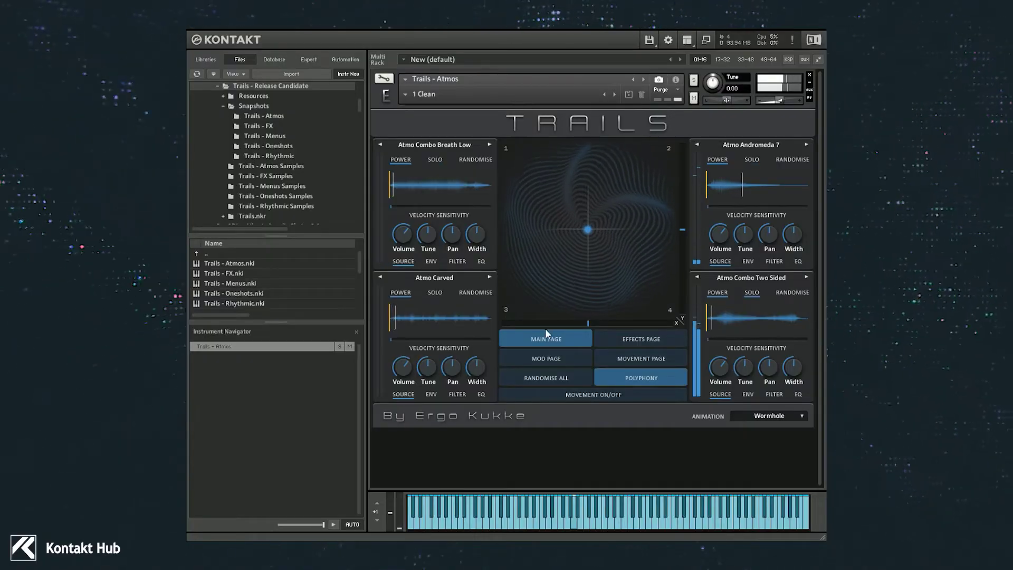
left_click(434, 293)
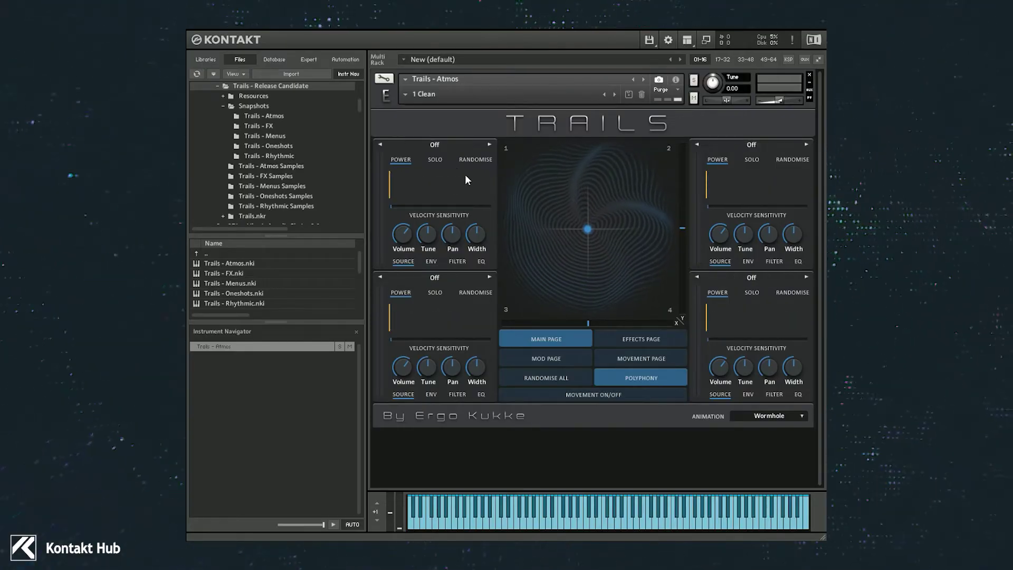
Load Atmo Andromeda 6 into layer 1 and move its sample start to about a third of the waveform
left_click(440, 141)
left_click(442, 178)
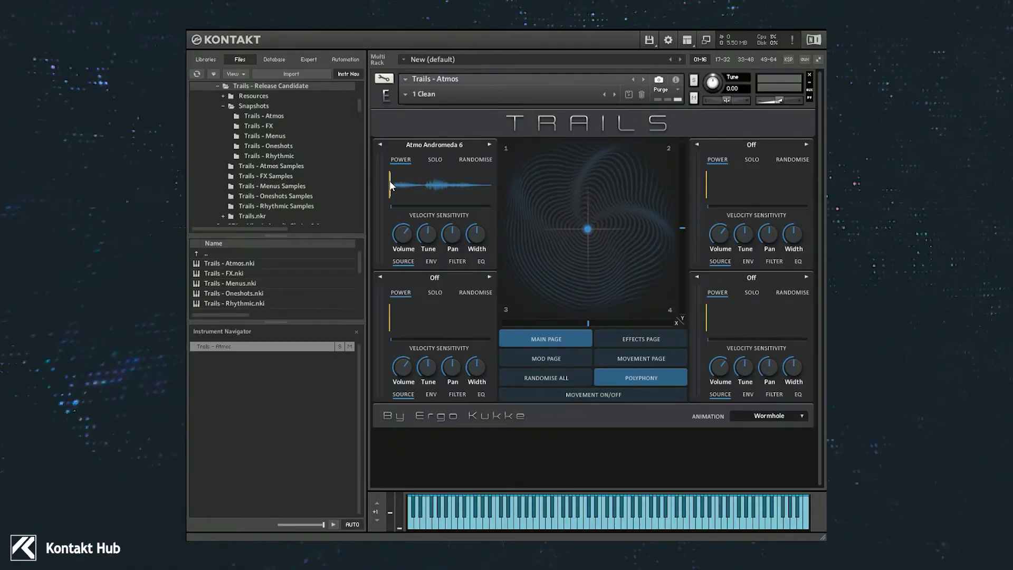
mouse_move(390, 181)
left_mouse_down()
mouse_move(493, 179)
mouse_move(391, 179)
mouse_move(427, 177)
left_mouse_up()
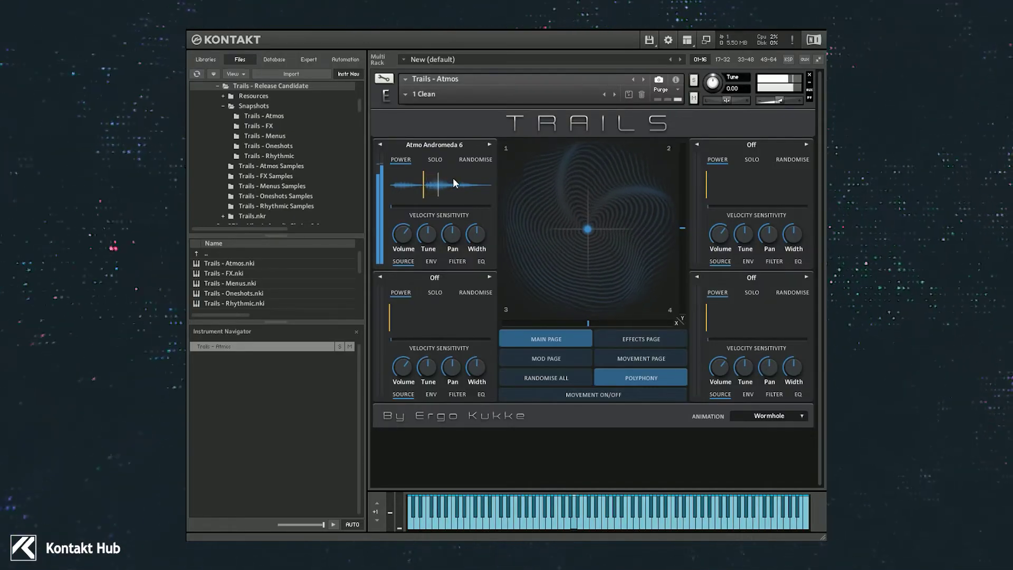
Try other sample start positions in layer 1, ending about a third in, and raise its velocity sensitivity to maximum
left_click_drag(424, 180, 462, 180)
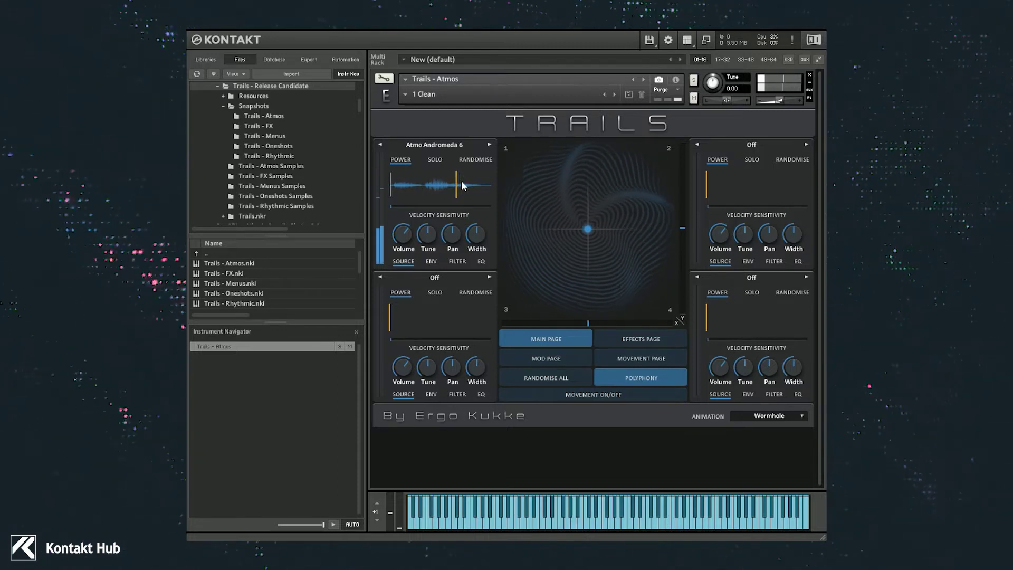
mouse_move(455, 182)
left_mouse_down()
mouse_move(422, 179)
mouse_move(400, 206)
mouse_move(493, 205)
mouse_move(400, 208)
mouse_move(512, 210)
left_mouse_up()
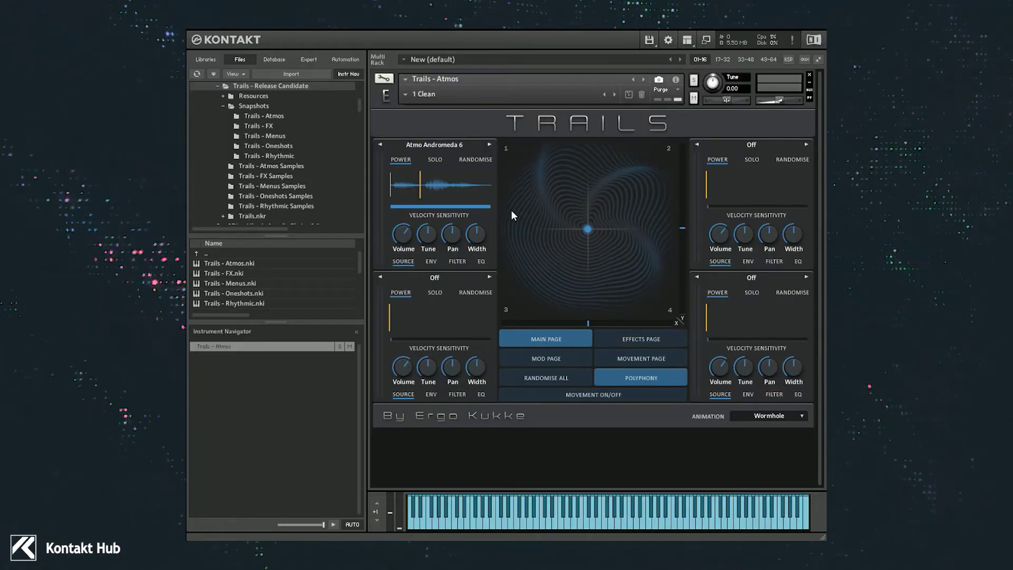
left_click_drag(422, 188, 430, 188)
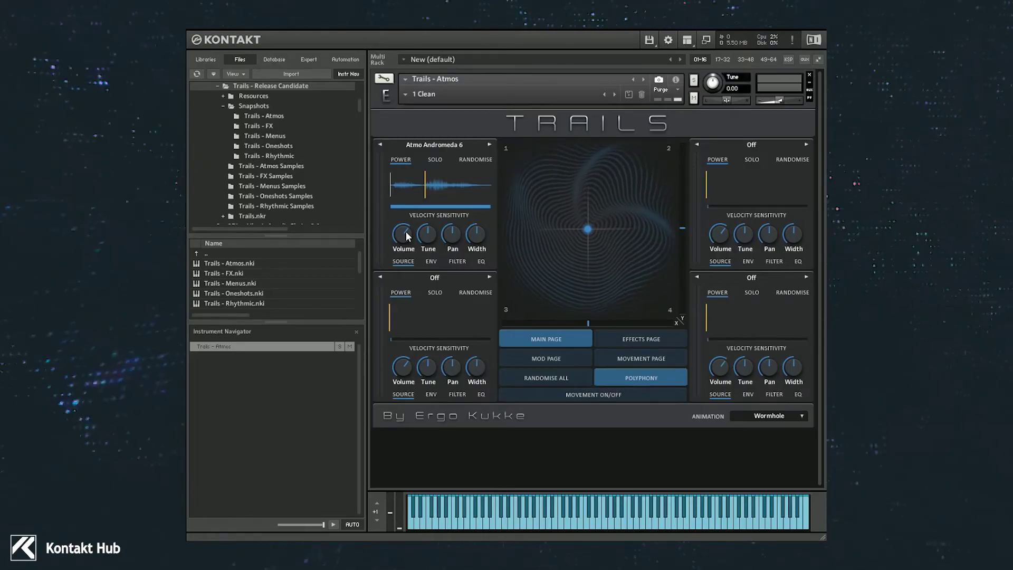
Turn layer 1's tune fully down and try panning the layer to 72 L
mouse_move(404, 236)
left_mouse_down()
mouse_move(407, 293)
mouse_move(403, 221)
mouse_move(407, 236)
left_mouse_up()
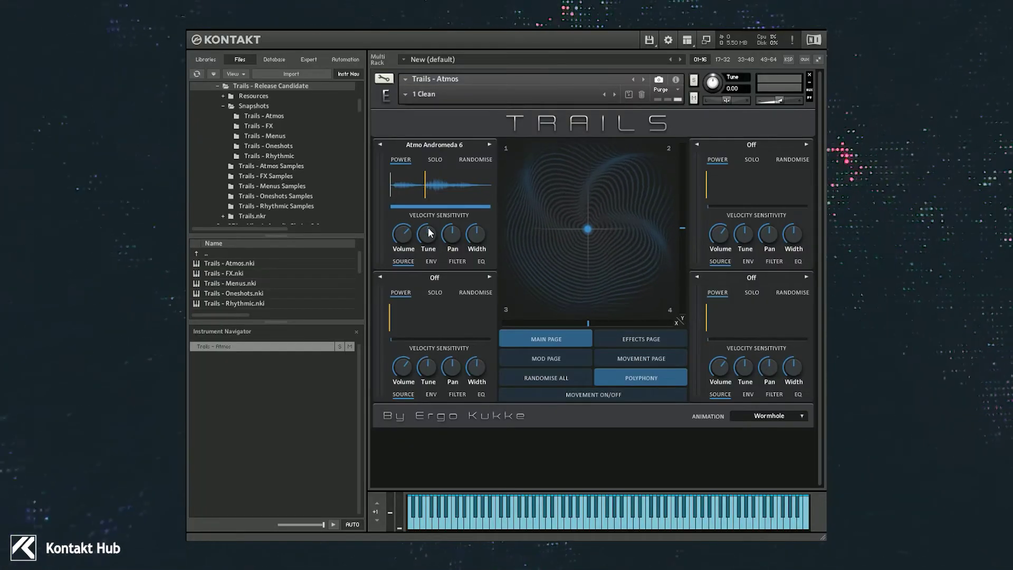
left_click_drag(428, 232, 425, 299)
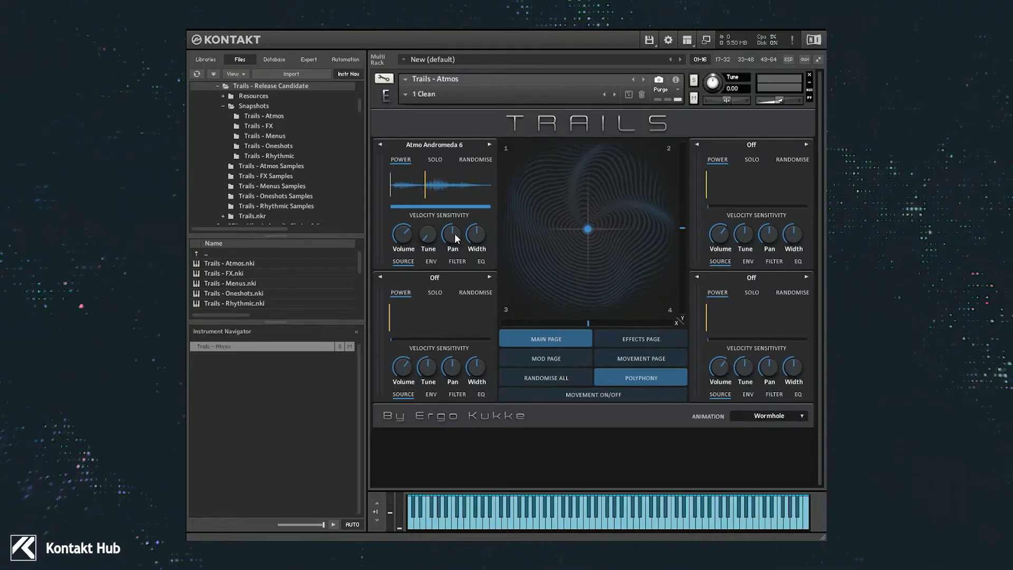
left_click_drag(457, 233, 444, 261)
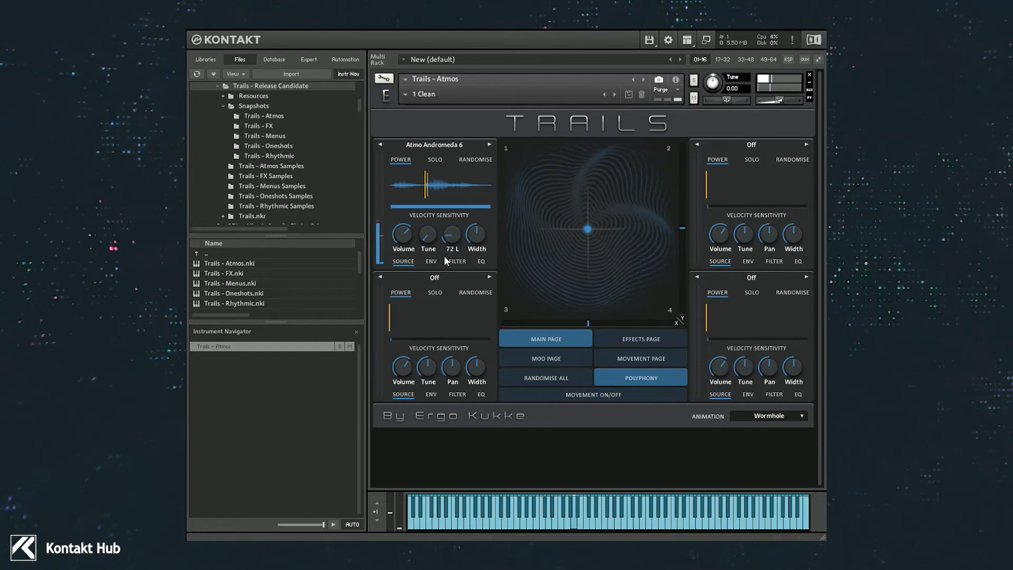
Reduce layer 1's velocity sensitivity to minimum and try its stereo width, resetting the width to 0.0
left_click_drag(482, 210, 343, 207)
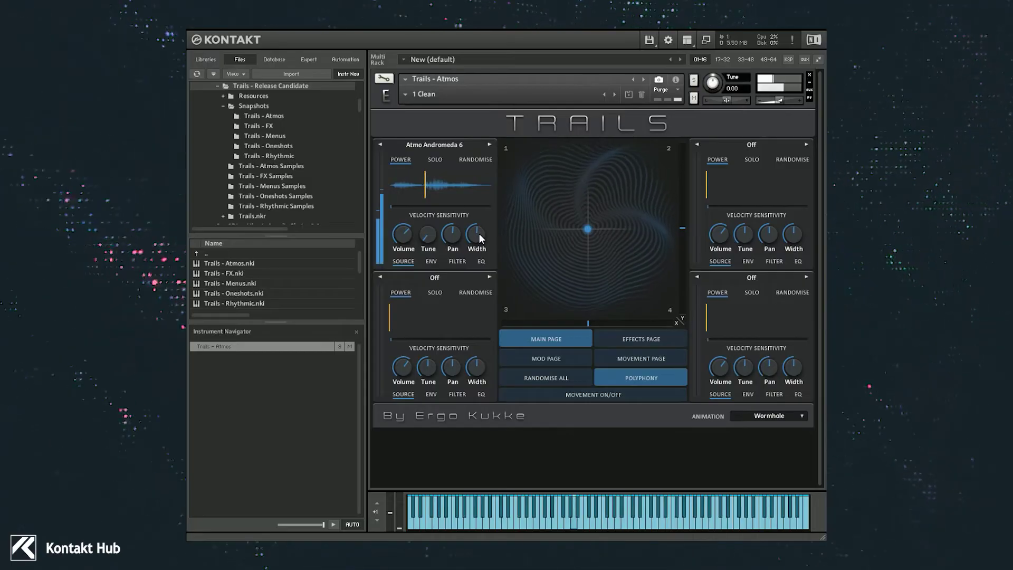
mouse_move(479, 233)
left_mouse_down()
mouse_move(479, 201)
mouse_move(471, 302)
mouse_move(470, 232)
left_mouse_up()
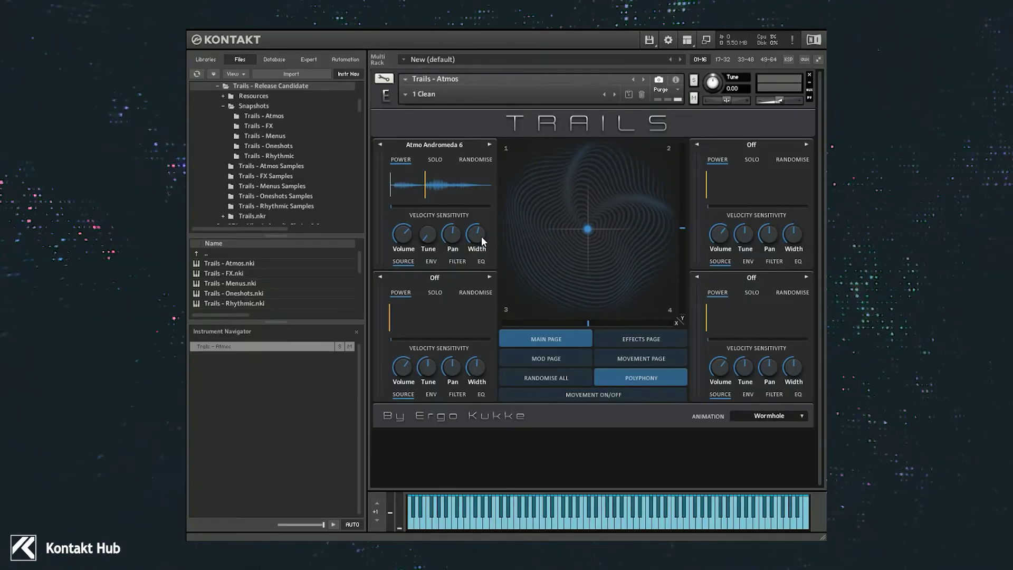
left_click(478, 233)
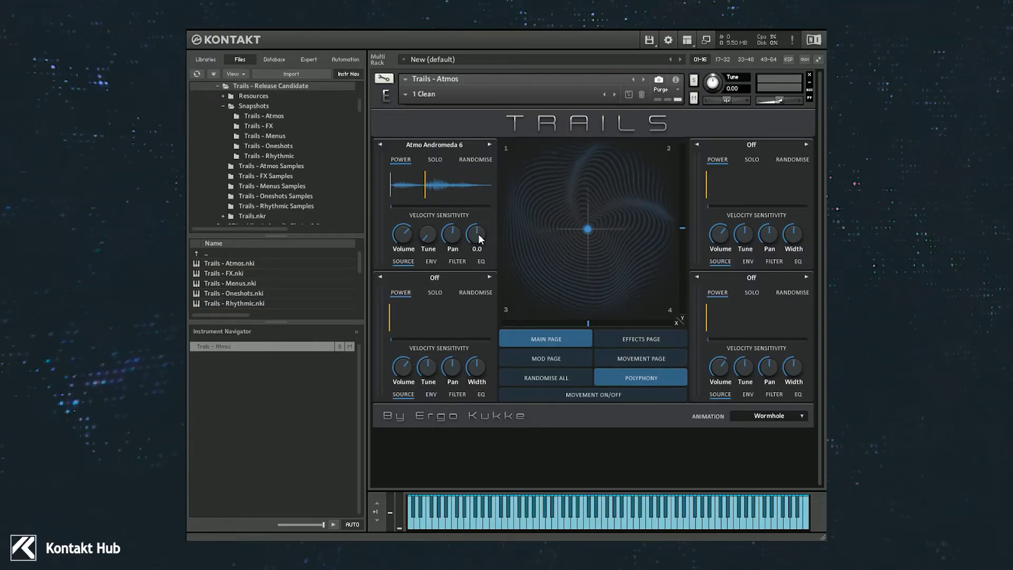
mouse_move(478, 233)
left_mouse_down()
mouse_move(473, 198)
mouse_move(475, 231)
left_mouse_up()
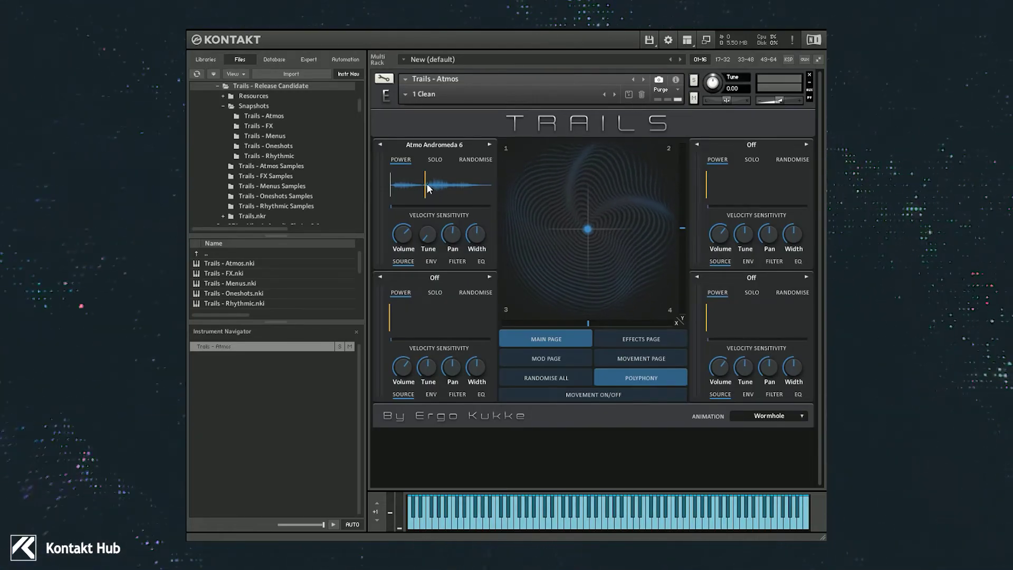
Raise the attack of layer 1's envelope and set its decay to 4.3k ms
left_click(430, 265)
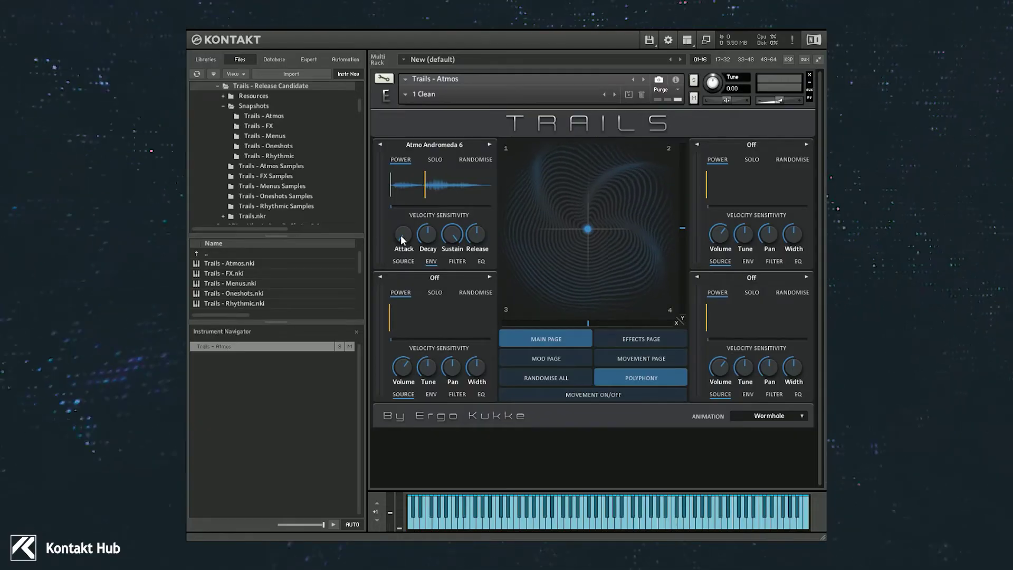
left_click_drag(400, 235, 394, 150)
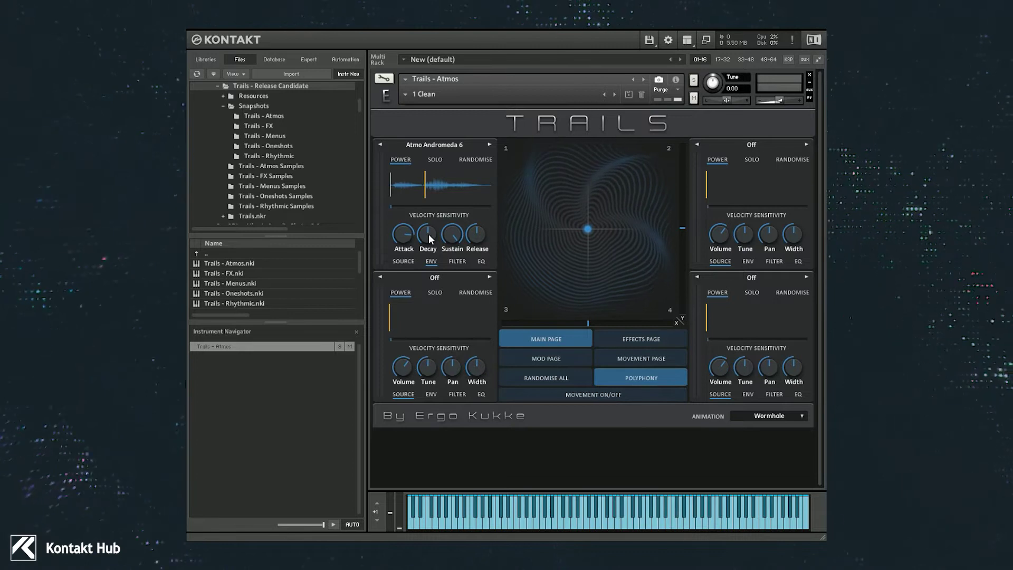
left_click_drag(429, 235, 428, 199)
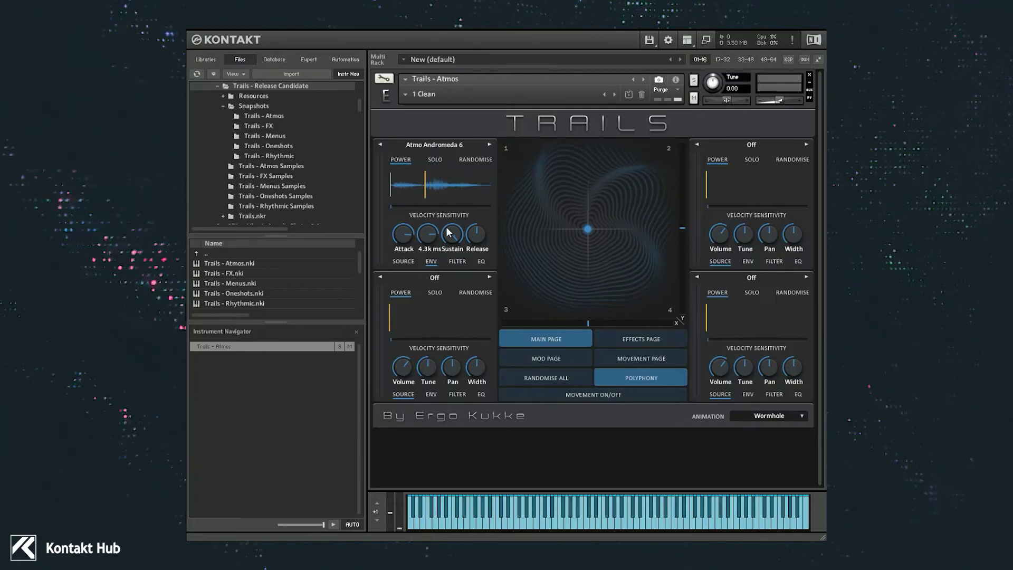
Try layer 1's envelope with sustain fully down, restore full sustain and set the decay to 221.6 ms
left_click_drag(448, 239, 440, 336)
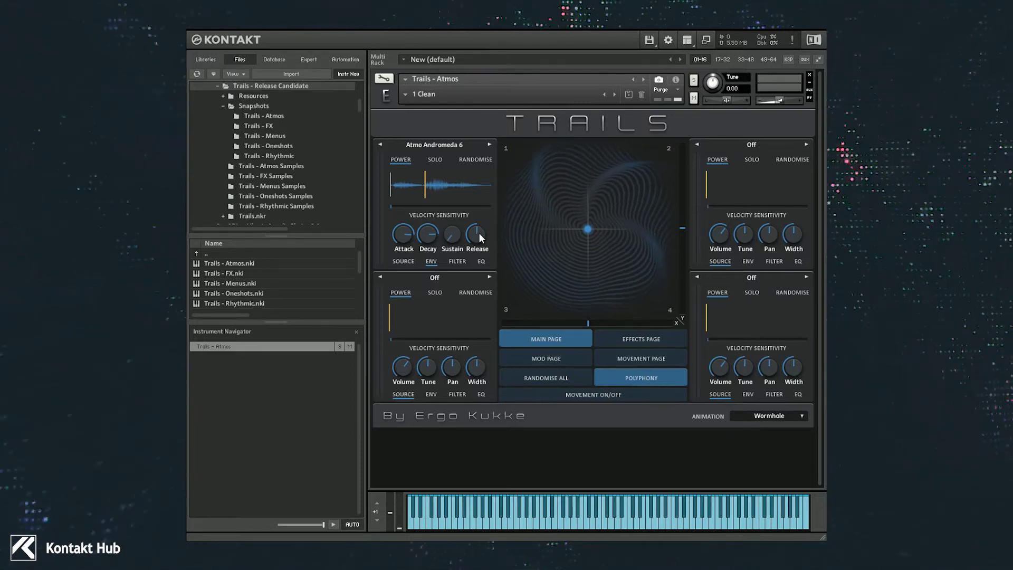
left_click_drag(454, 239, 437, 233)
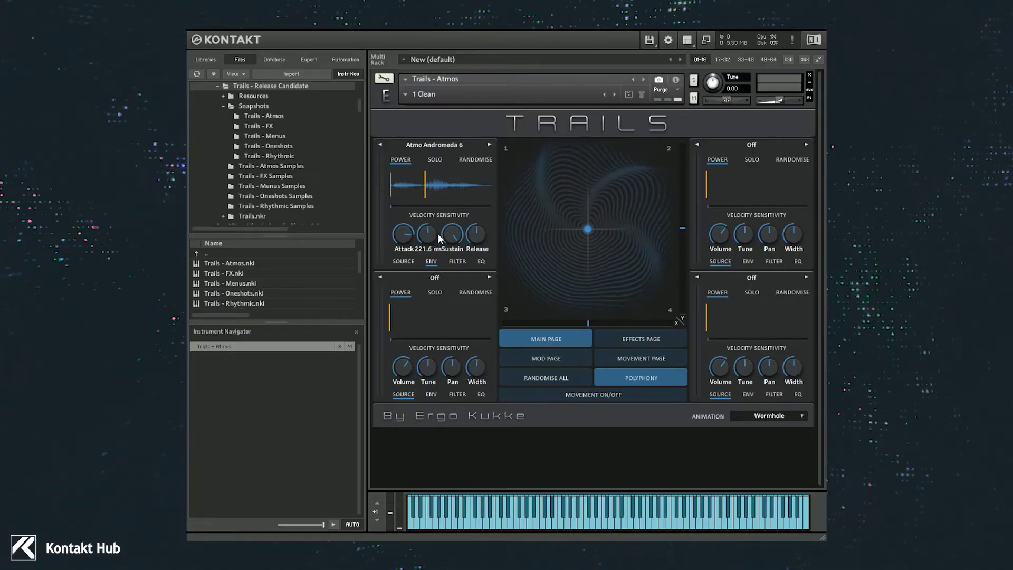
Lengthen the release of layer 1's envelope
left_click(475, 236)
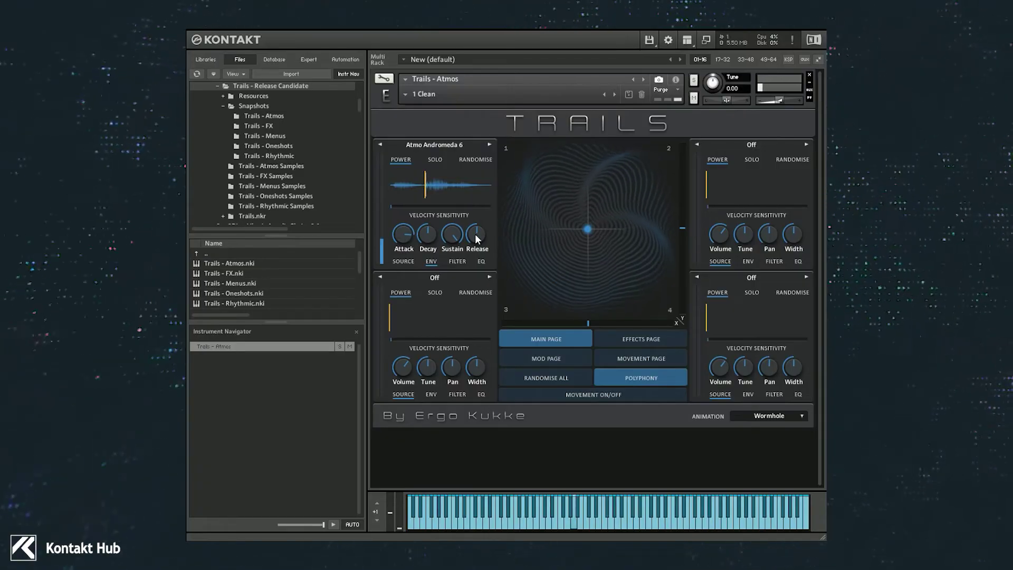
left_click_drag(475, 236, 464, 170)
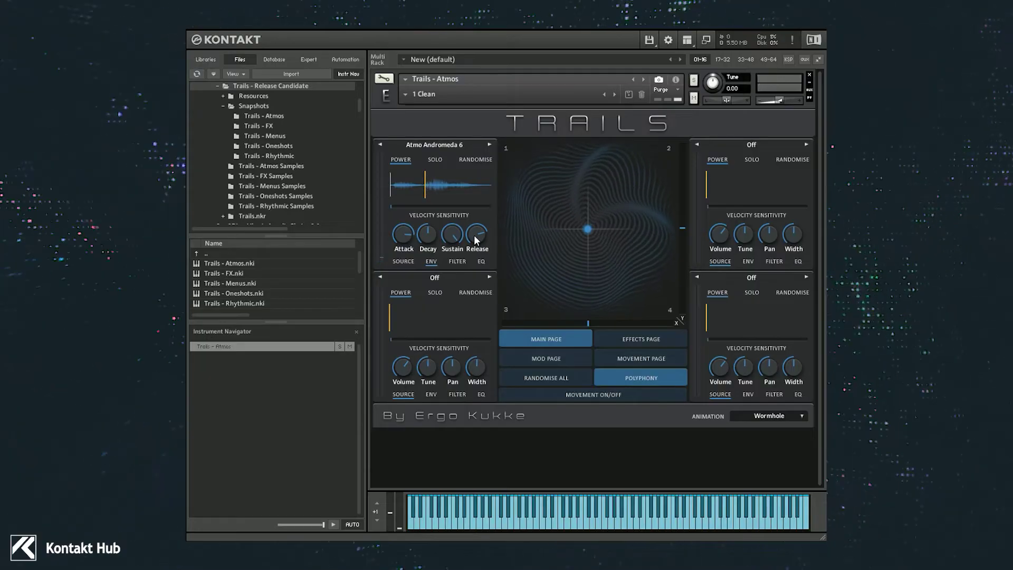
Show layer 1's filter controls and try sweeping its cutoff, returning it to maximum
left_click(455, 262)
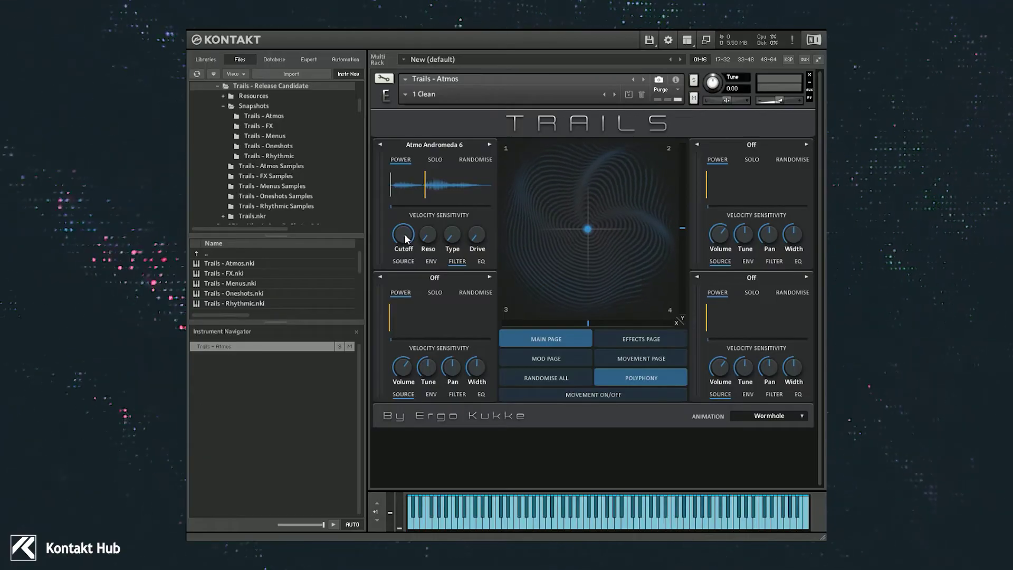
left_click(445, 235)
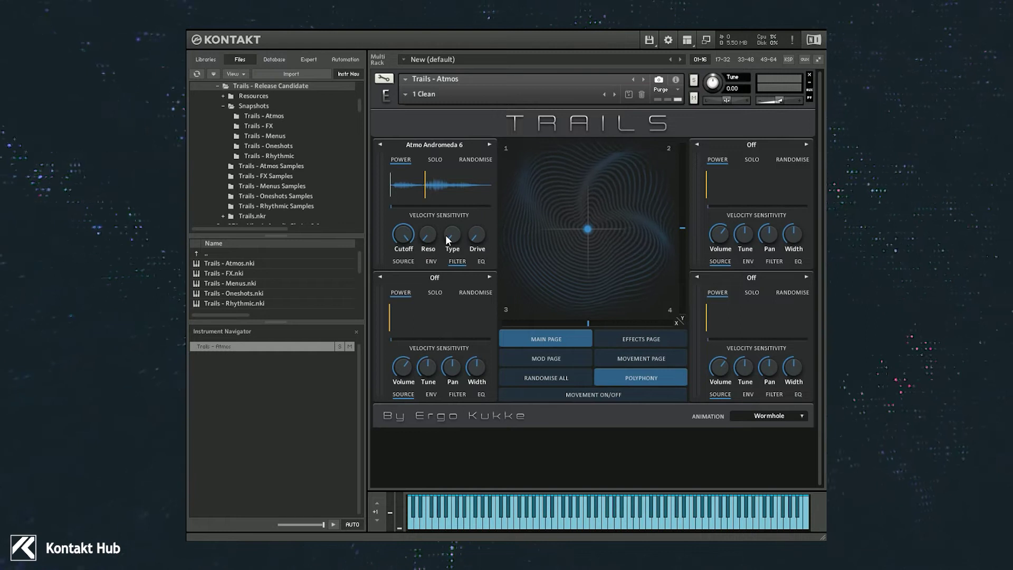
left_click(404, 233)
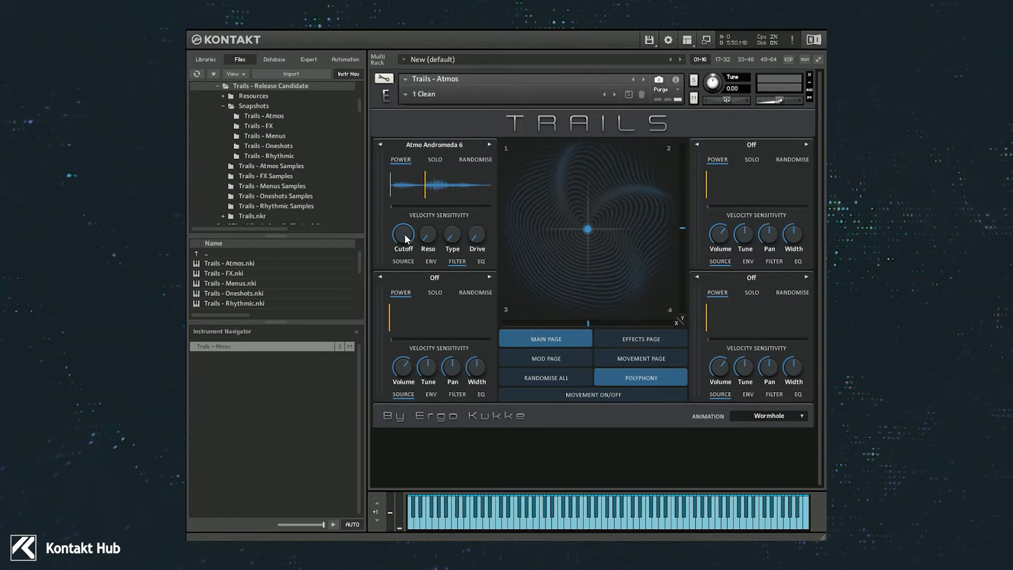
left_click_drag(404, 233, 392, 255)
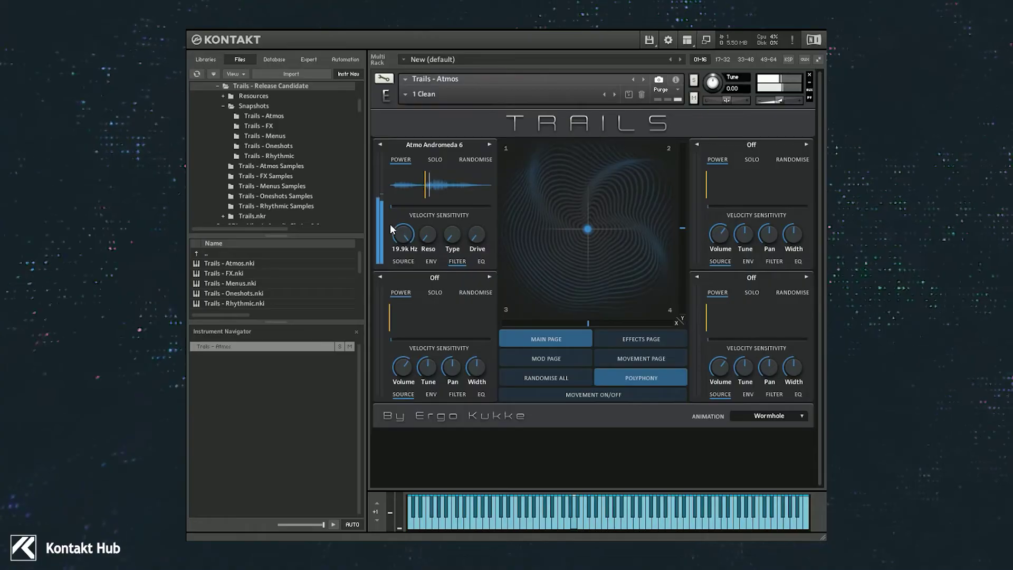
Change layer 1's filter type from LP2 to a higher setting and set its cutoff to 624.2 Hz
mouse_move(452, 230)
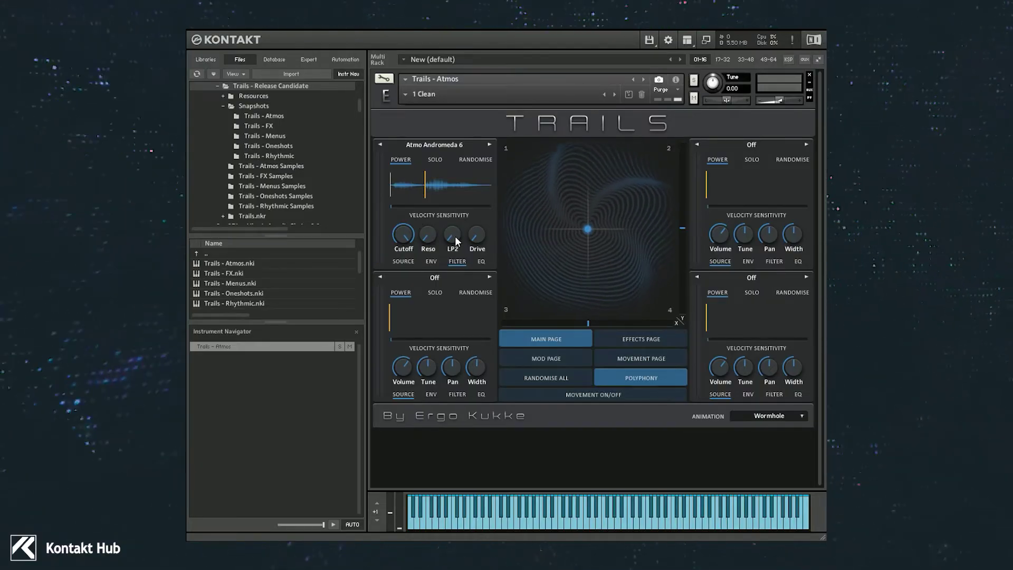
left_click_drag(455, 236, 445, 164)
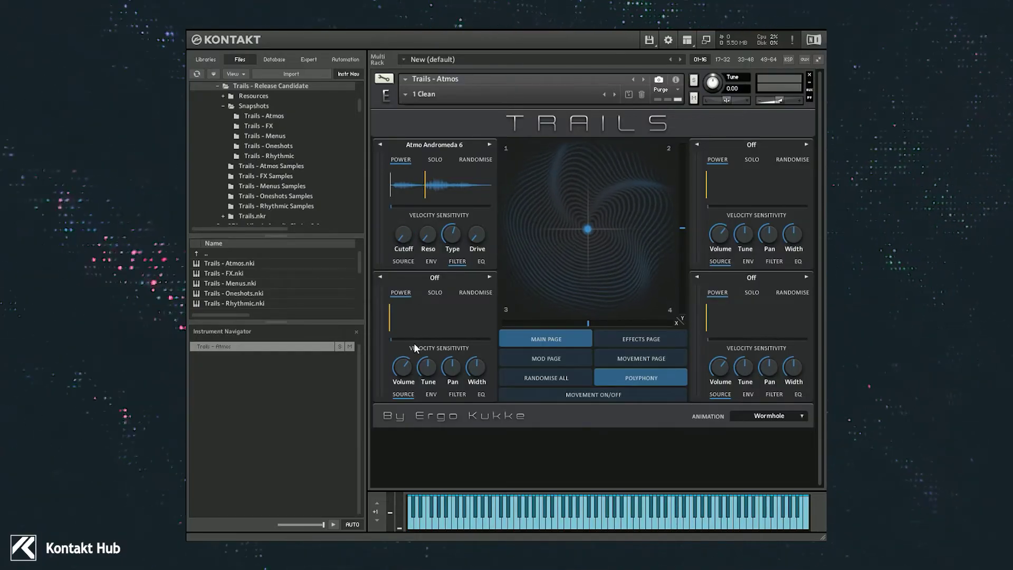
left_click_drag(404, 239, 402, 189)
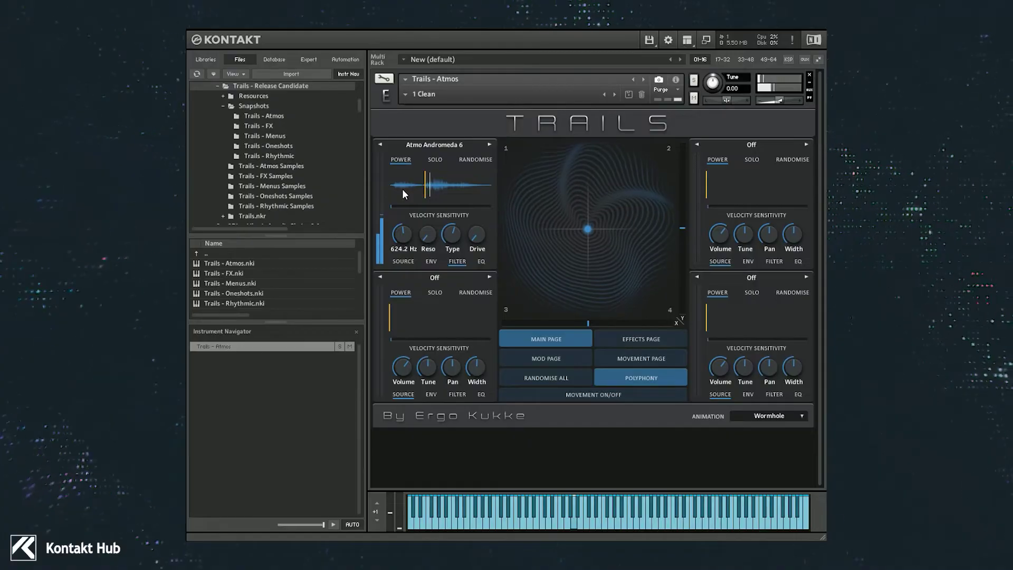
Raise the resonance of layer 1's filter and bring its drive to about halfway
left_click(425, 235)
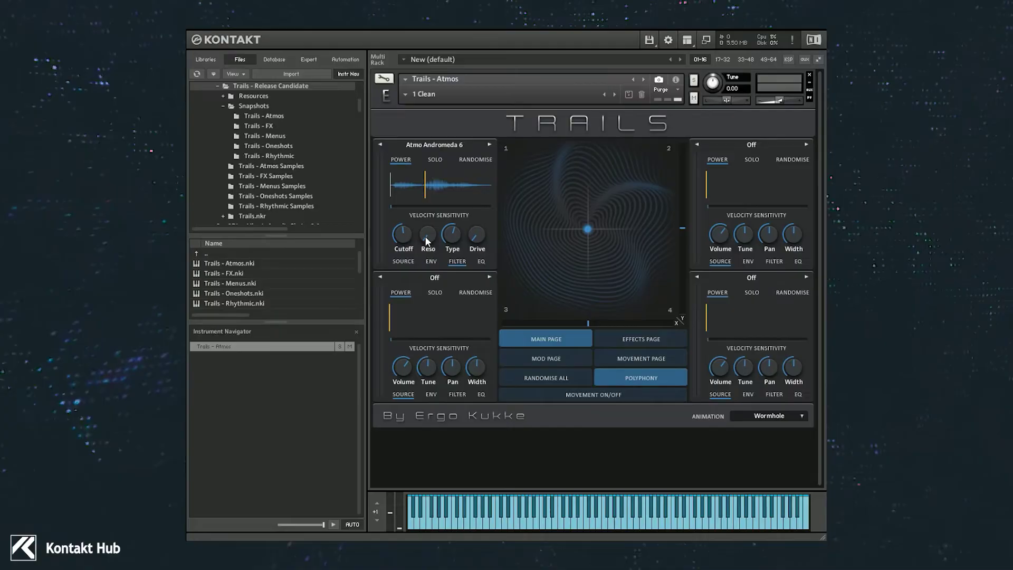
left_click_drag(425, 236, 413, 165)
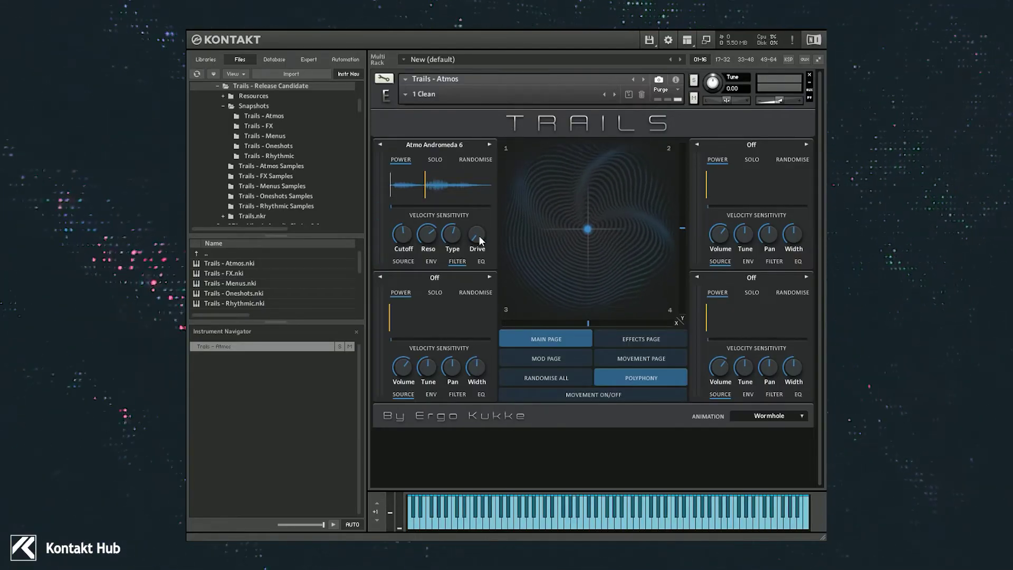
left_click_drag(478, 236, 466, 185)
left_click_drag(459, 150, 449, 201)
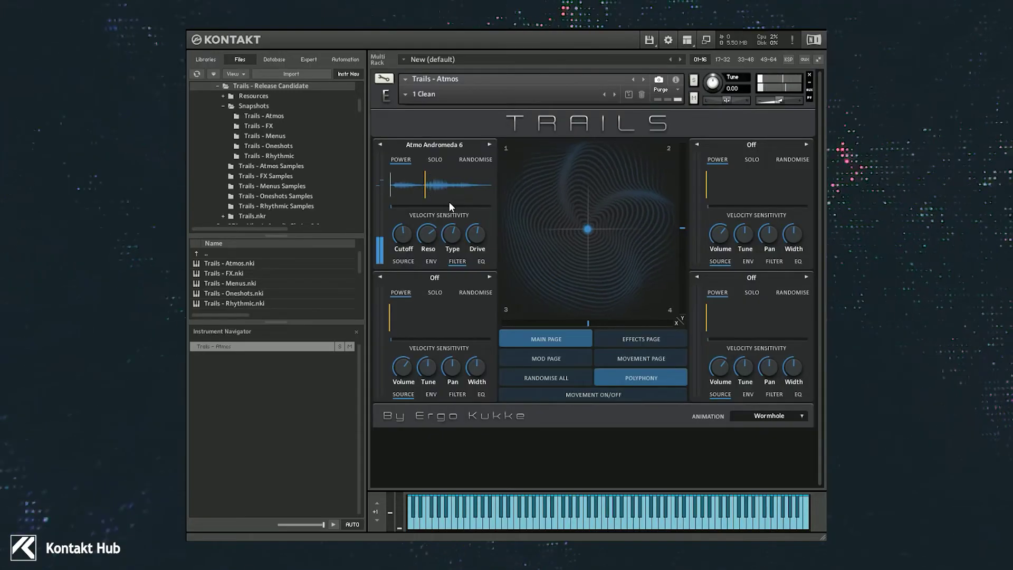
Show layer 1's EQ controls and load the Atmo Andromeda 3 sound into layer 2
left_click(479, 260)
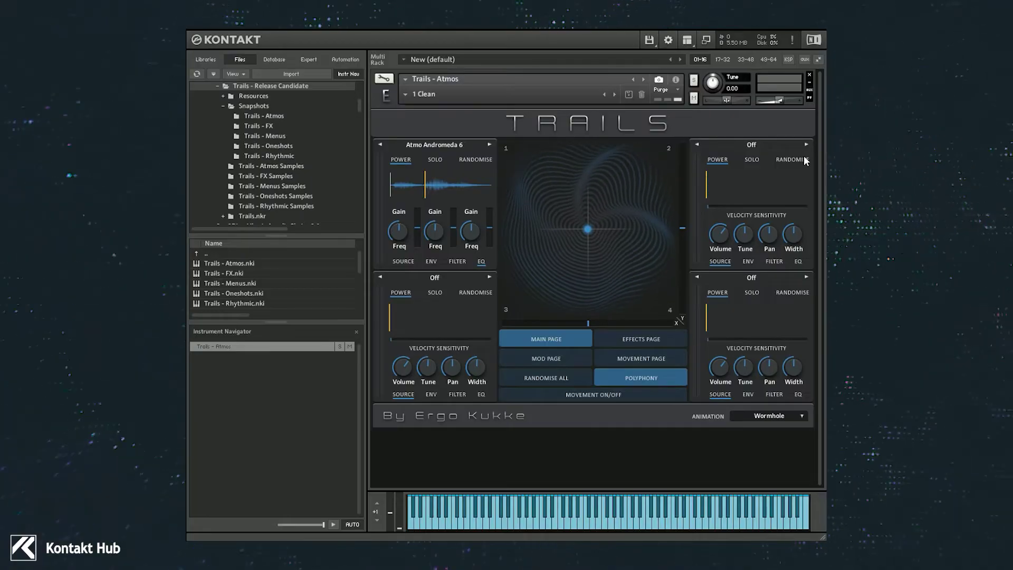
left_click(752, 143)
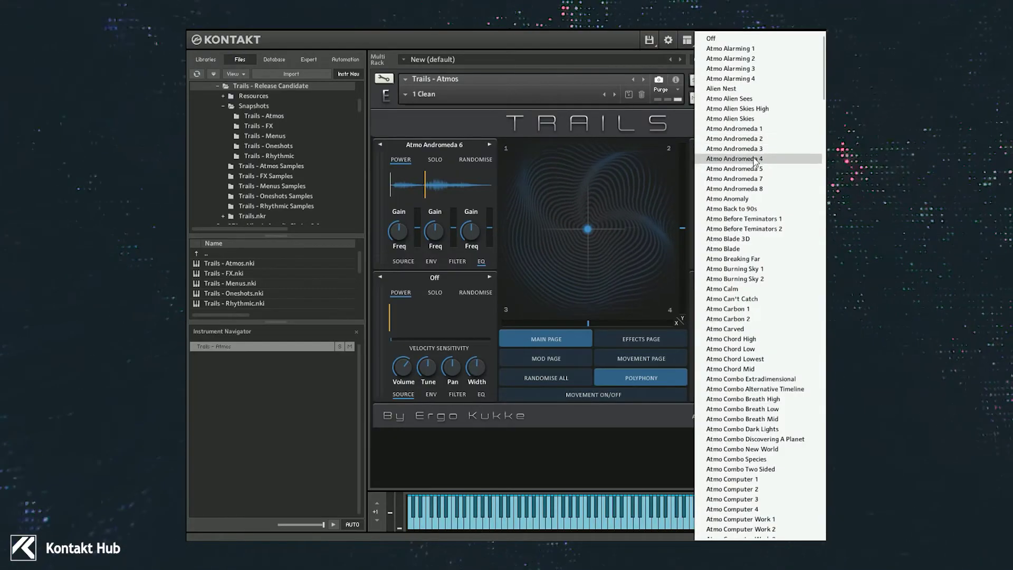
left_click(754, 148)
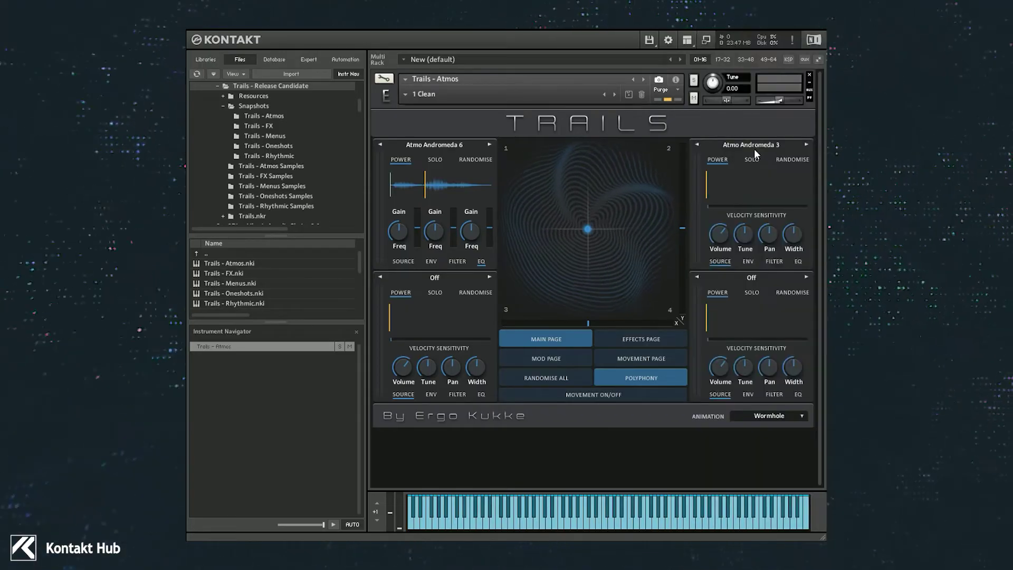
Set layer 2's filter type to LP4 and lower its cutoff to 168.9 Hz
left_click(775, 262)
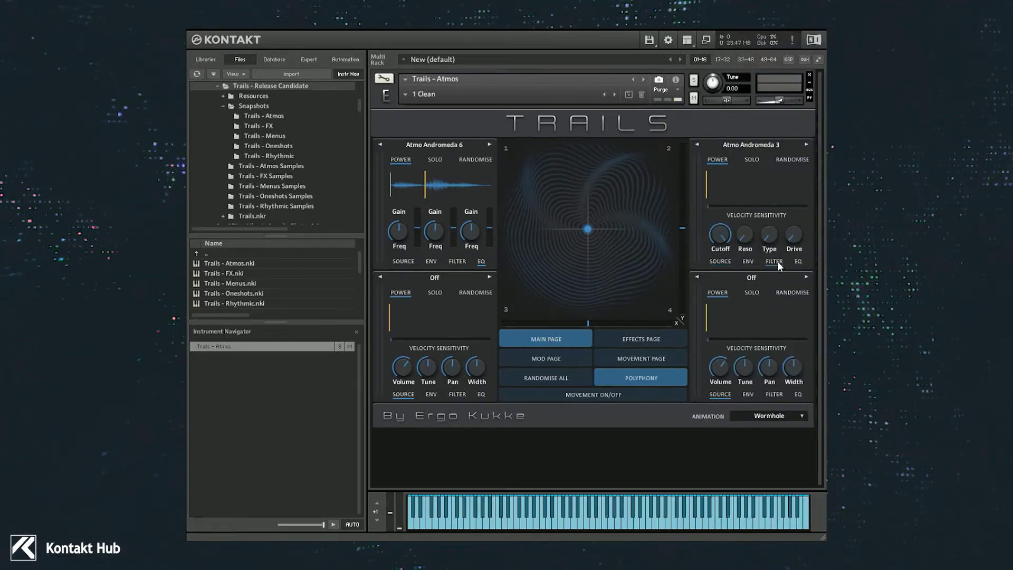
left_click_drag(769, 233, 758, 191)
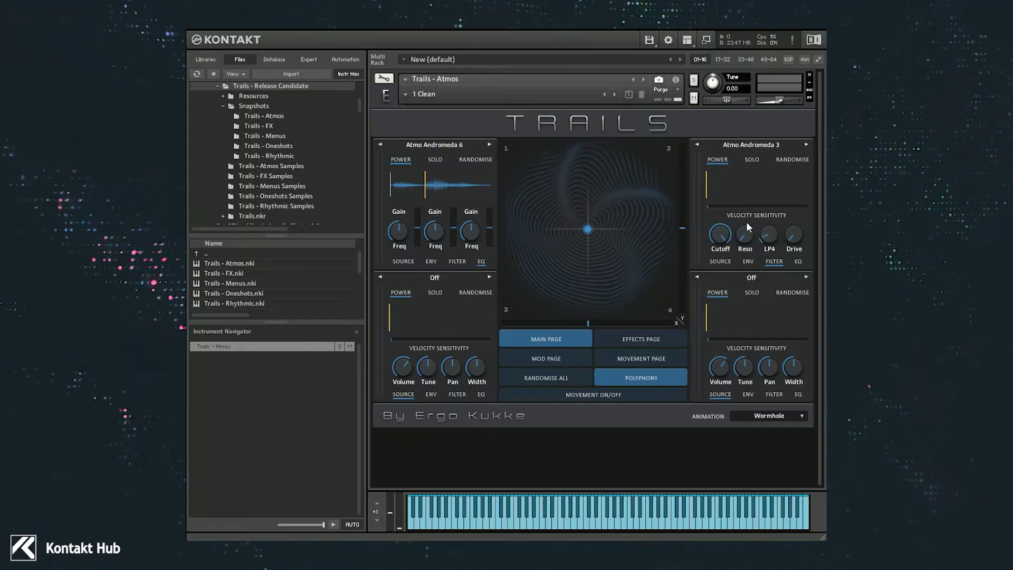
left_click_drag(725, 240, 717, 321)
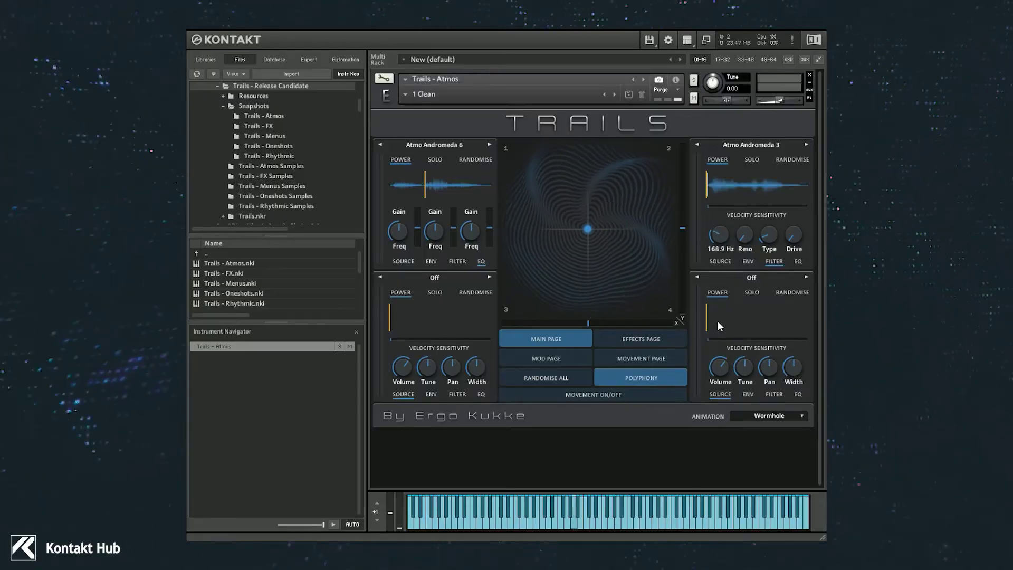
Lower layer 2's tune to minimum and move its sample start slightly into the waveform
left_click(723, 260)
left_click_drag(743, 232, 736, 281)
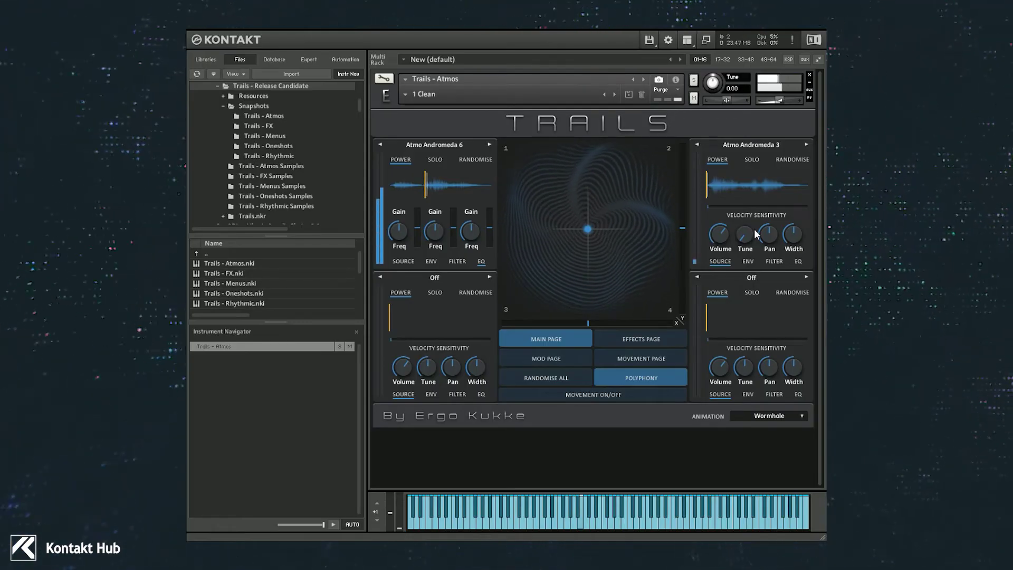
left_click_drag(706, 184, 714, 182)
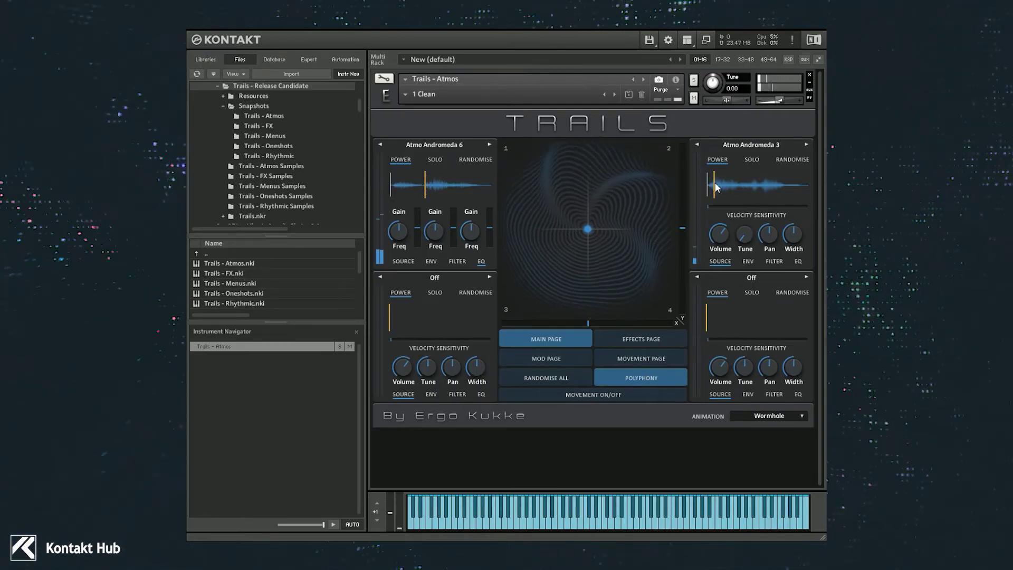
Raise the attack and lengthen the release of layer 2's envelope
left_click(746, 261)
left_click_drag(720, 234, 710, 173)
left_click_drag(800, 230, 792, 205)
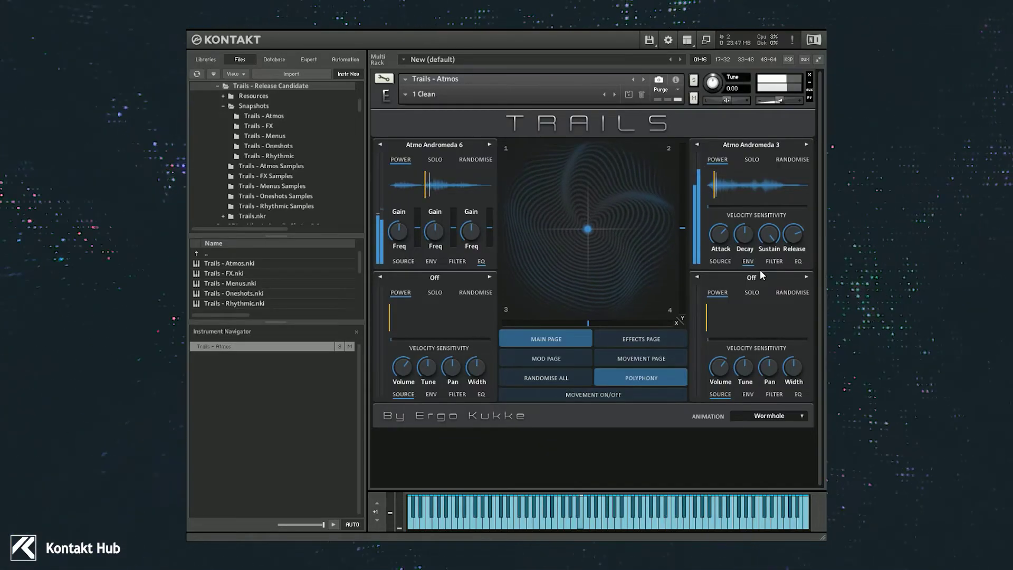
Cut the gain of layer 2's middle EQ band to minimum and lower that band's frequency
left_click(797, 261)
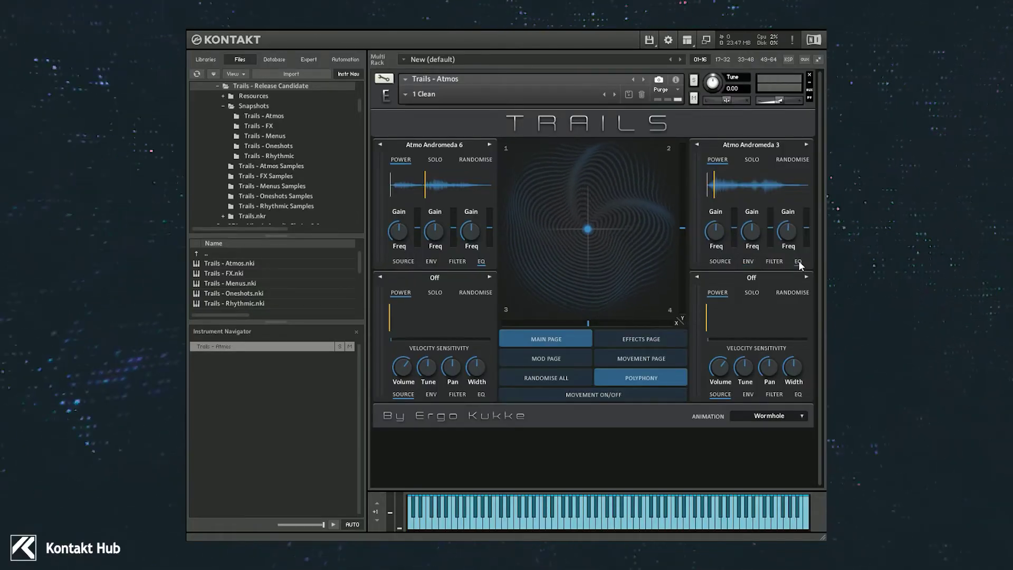
left_click_drag(771, 228, 767, 294)
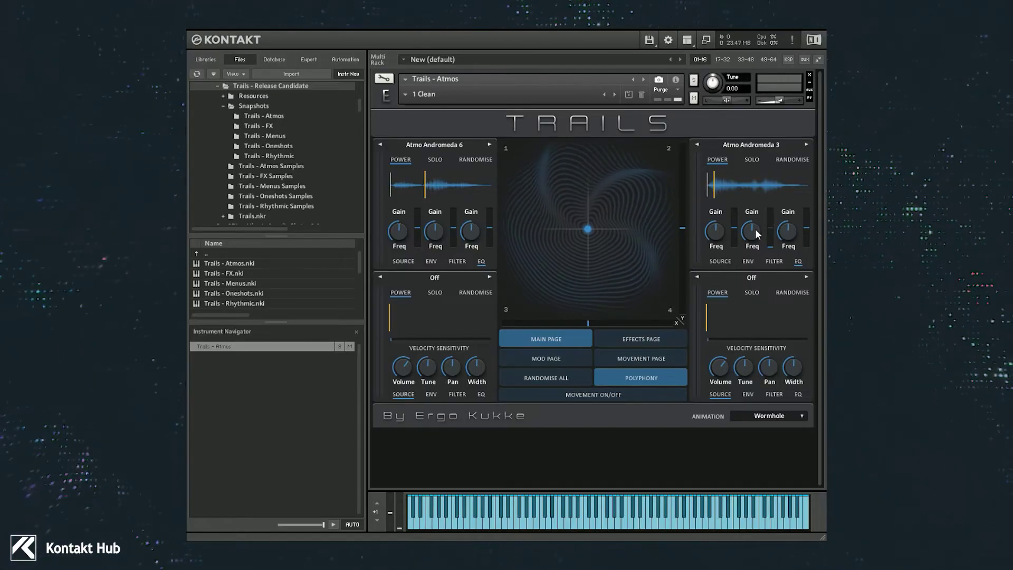
left_click_drag(755, 229, 750, 253)
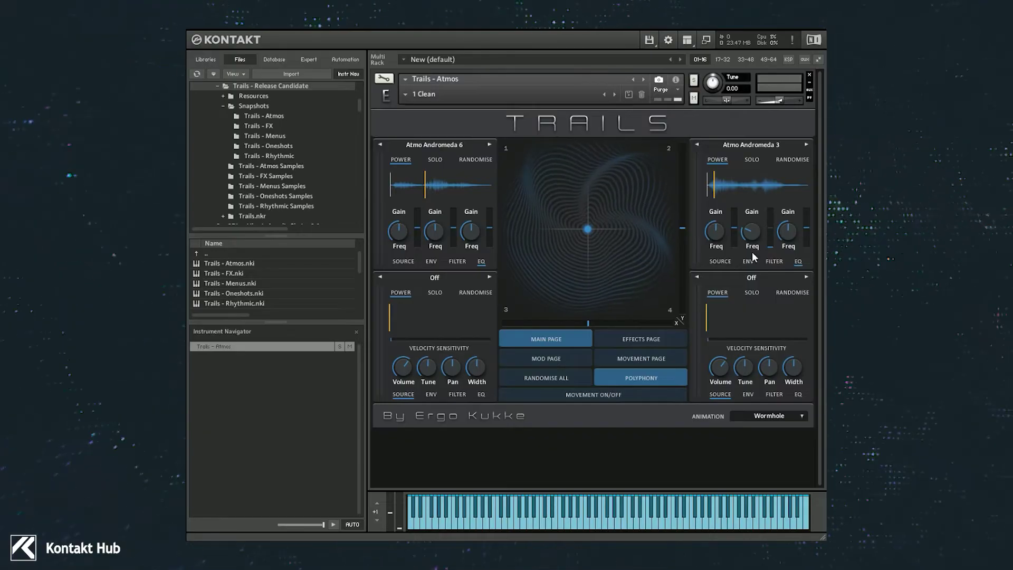
mouse_move(755, 235)
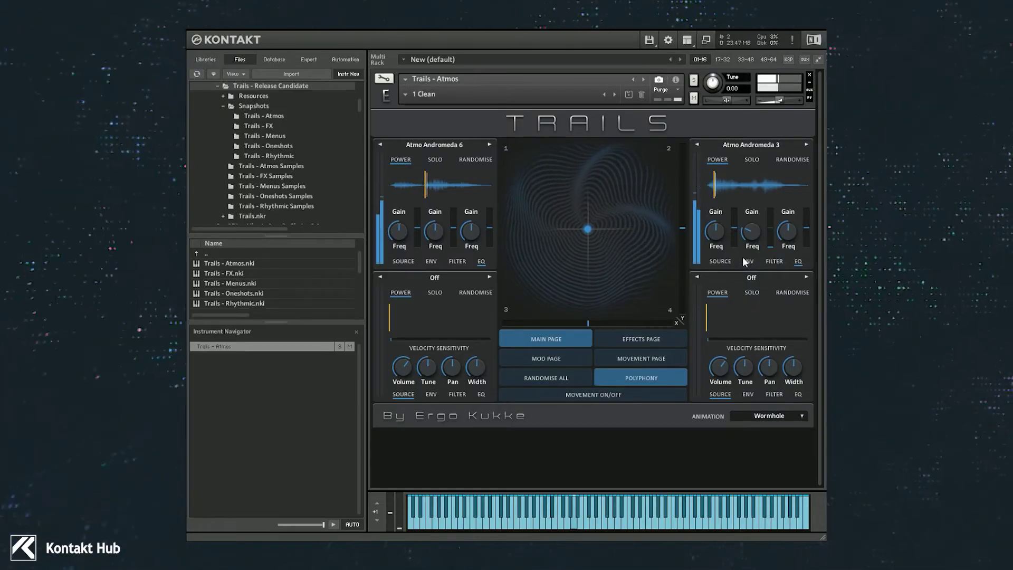
Move the XY pad's dot from the center toward layer 2 and reset layer 2's tune to 0.00 ST
left_click(724, 260)
mouse_move(723, 239)
left_click_drag(722, 247, 724, 250)
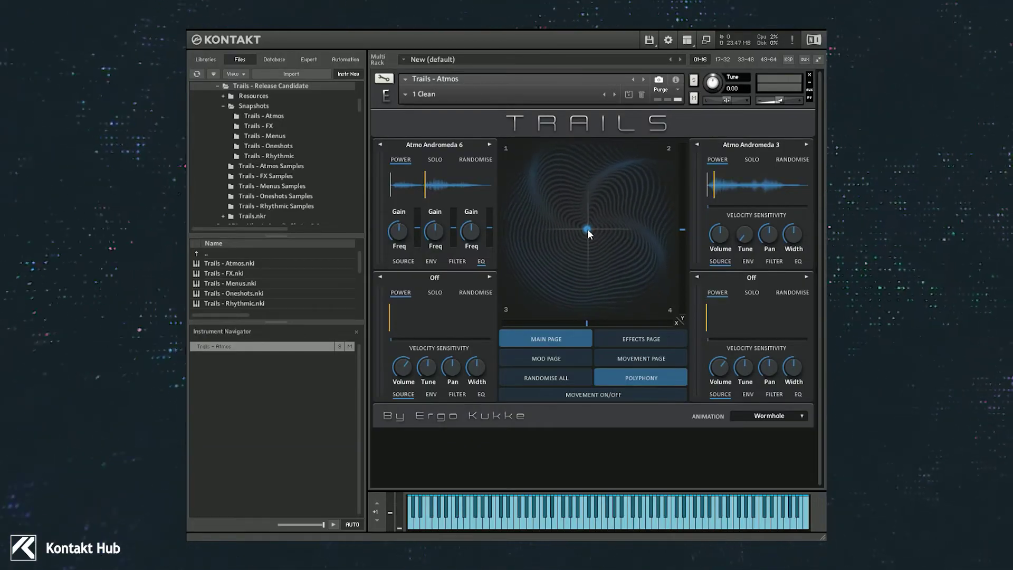
mouse_move(586, 229)
left_mouse_down()
mouse_move(669, 182)
mouse_move(526, 191)
mouse_move(615, 192)
left_mouse_up()
mouse_move(745, 235)
left_mouse_down()
mouse_move(743, 194)
mouse_move(743, 235)
left_mouse_up()
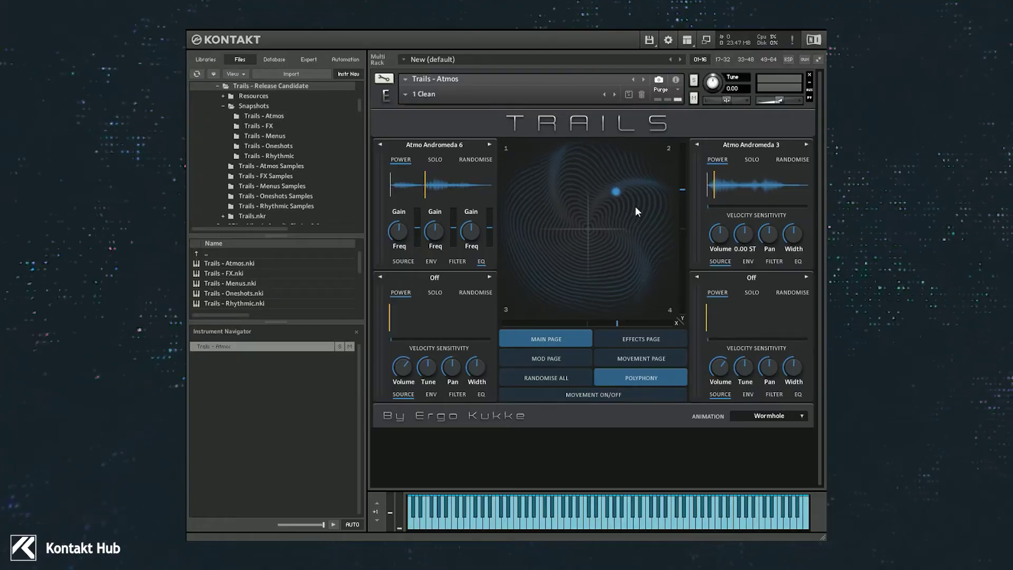
Move the XY pad's dot close to layer 2's corner and raise layer 2's volume
left_click_drag(619, 192, 679, 172)
left_click_drag(720, 232, 724, 208)
mouse_move(666, 176)
left_mouse_down()
mouse_move(546, 180)
mouse_move(550, 194)
mouse_move(600, 200)
mouse_move(664, 182)
left_mouse_up()
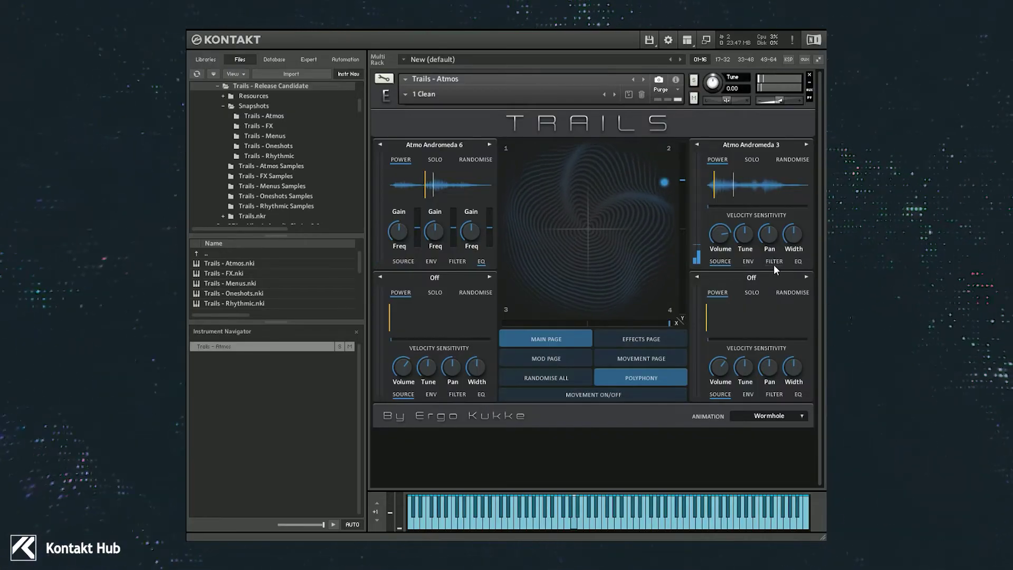
Set layer 2's filter drive to 76.1 % and pull the XY pad's dot partway back toward the center
left_click(773, 262)
left_click_drag(786, 237, 790, 153)
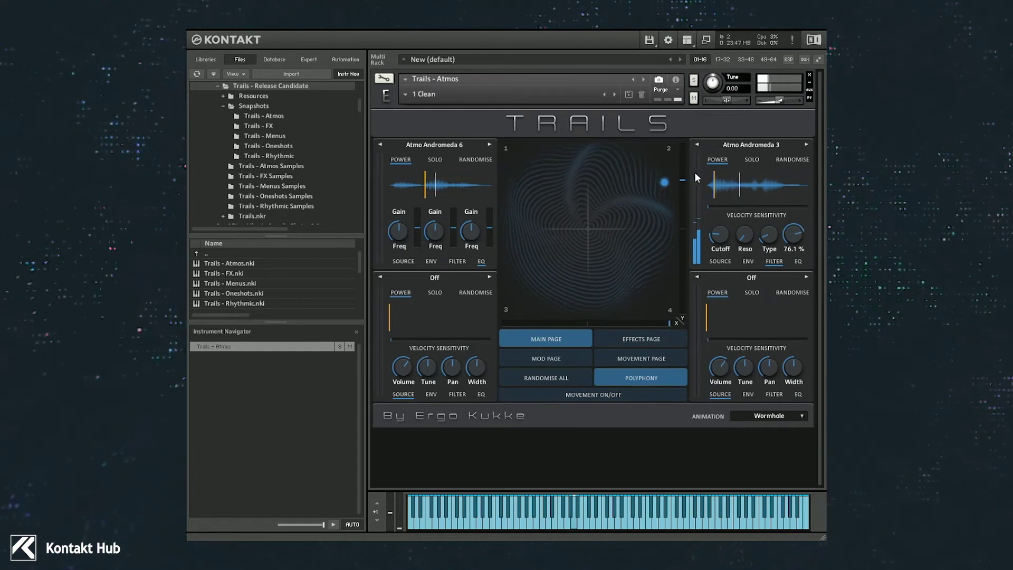
left_click_drag(664, 178, 626, 185)
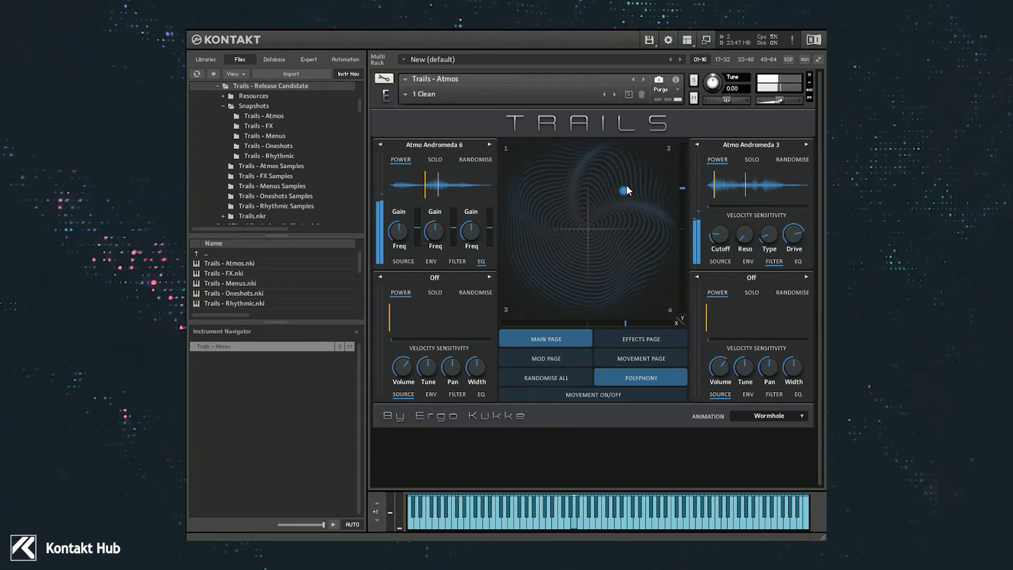
left_click_drag(624, 192, 621, 192)
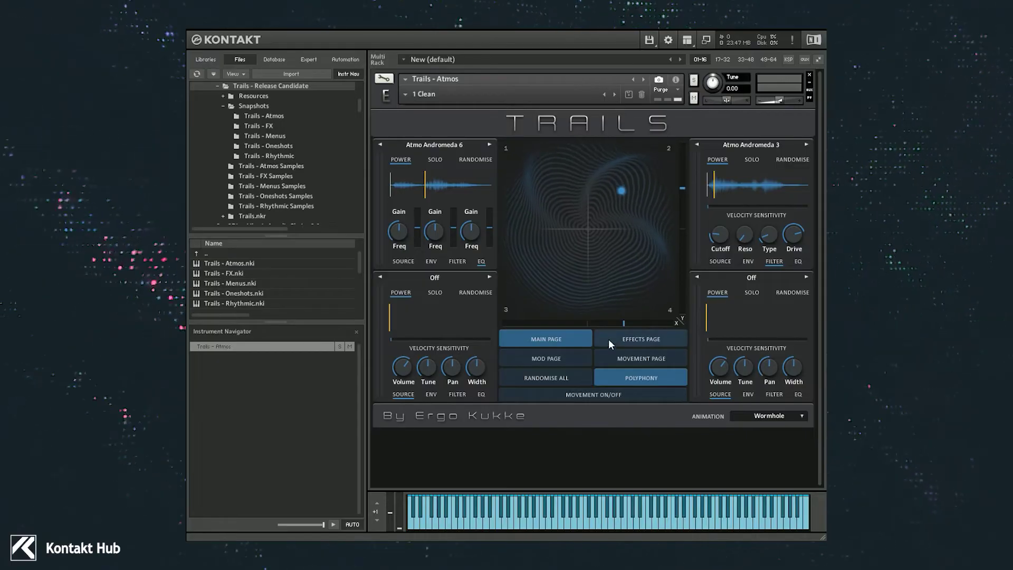
On the effects page, reduce the chorus wet level, and enable lo-fi with its sample rate lowered to about halfway
left_click(638, 338)
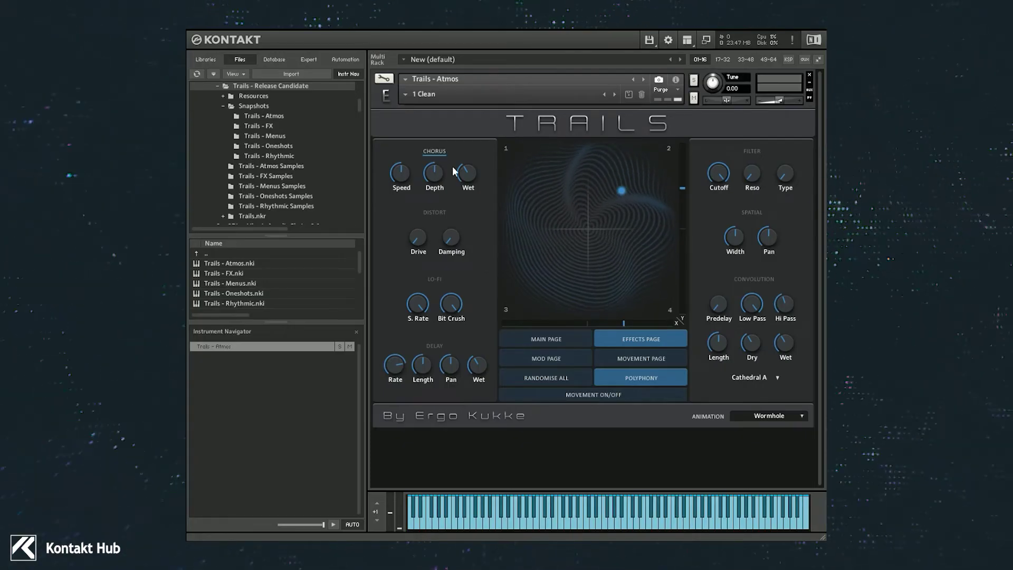
left_click_drag(467, 173, 464, 221)
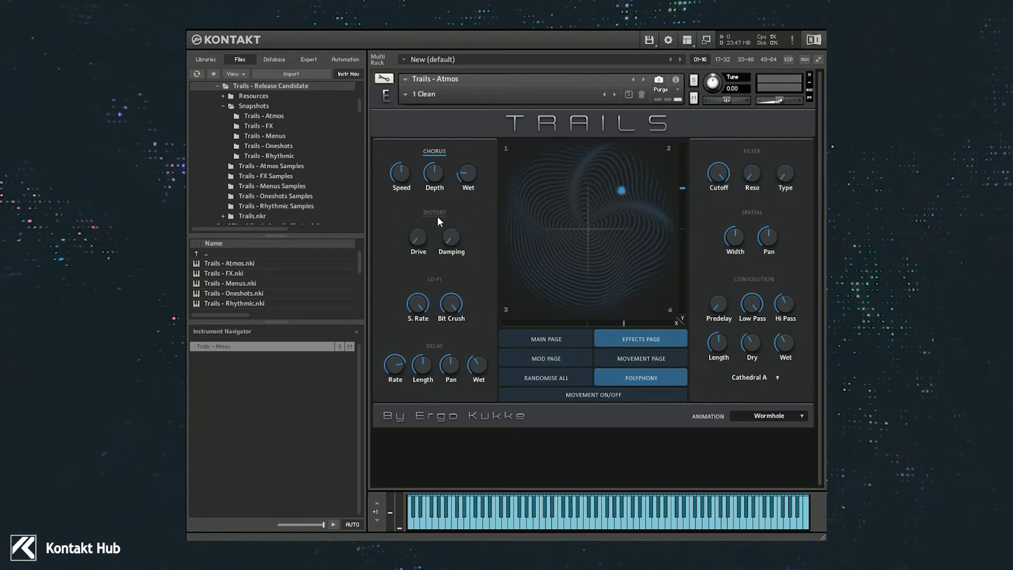
left_click(434, 280)
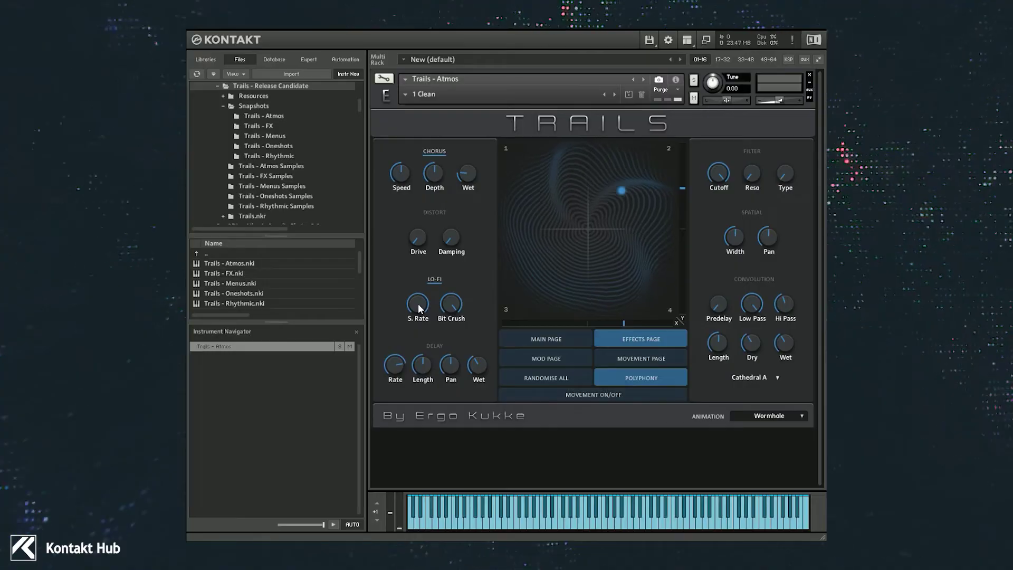
left_click_drag(419, 303, 418, 362)
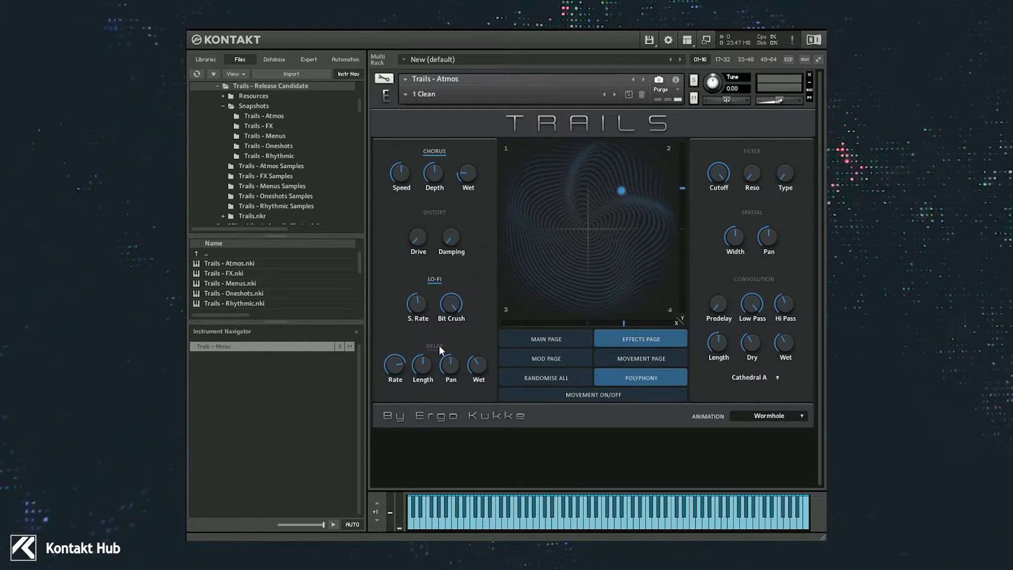
Enable the delay effect and lower its length and rate
left_click(439, 346)
left_click_drag(426, 362, 422, 378)
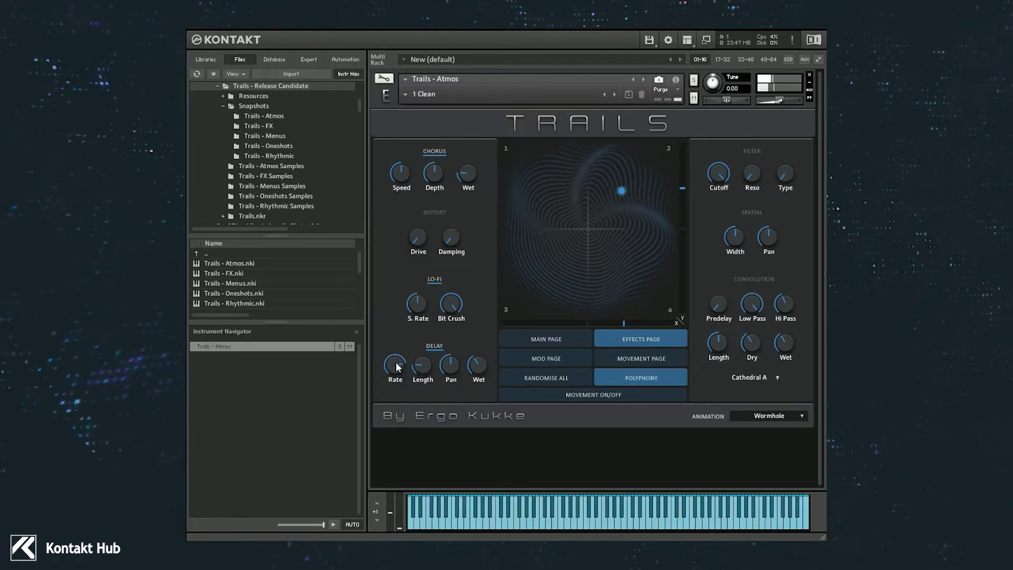
left_click_drag(394, 364, 394, 382)
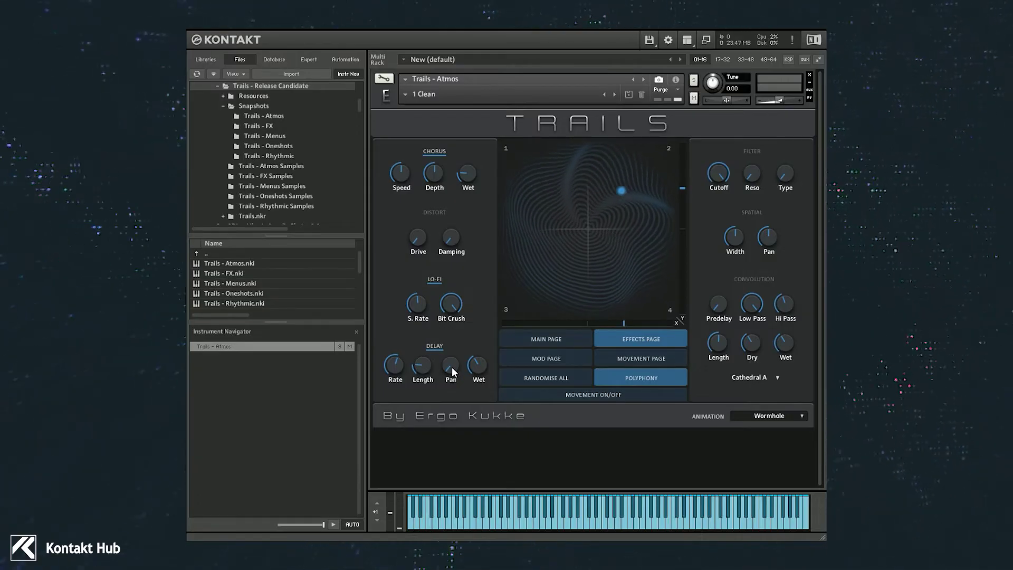
Turn the delay's pan up to maximum, reduce its wet level slightly and raise its length
left_click_drag(451, 366, 448, 273)
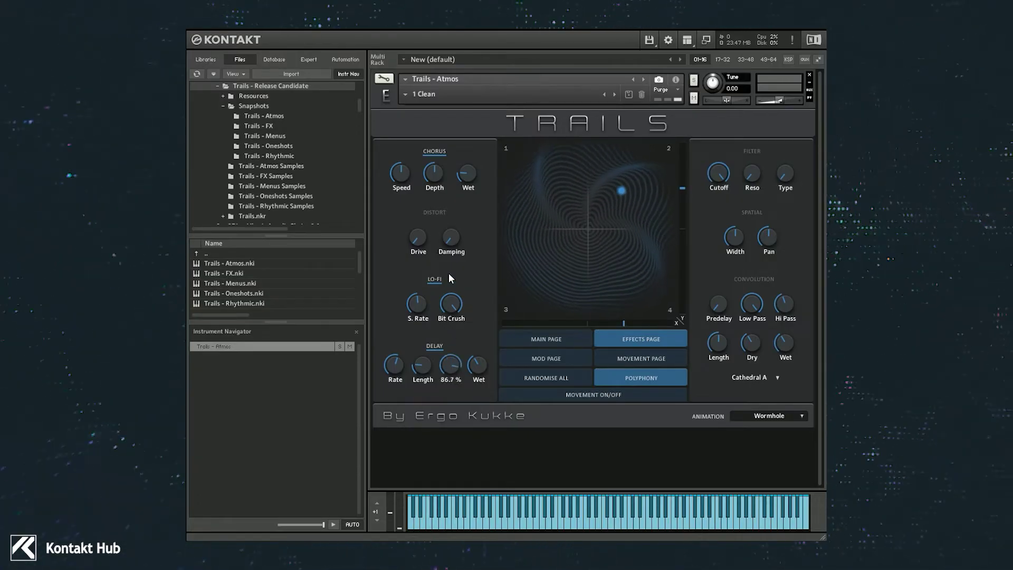
left_click(477, 361)
left_click_drag(476, 364, 471, 374)
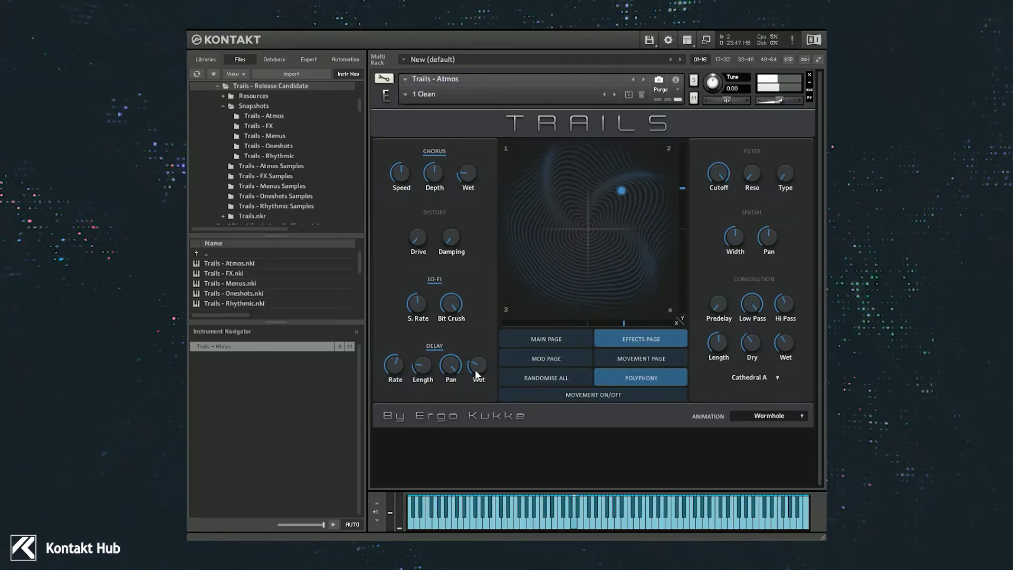
left_click(475, 366)
left_click_drag(475, 366, 476, 360)
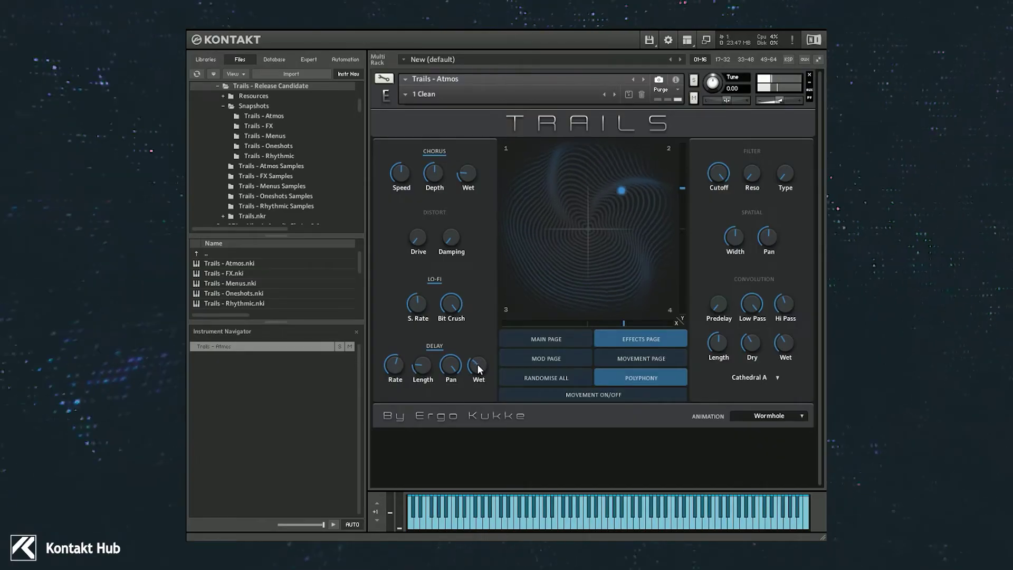
left_click(446, 365)
left_click_drag(423, 368, 423, 353)
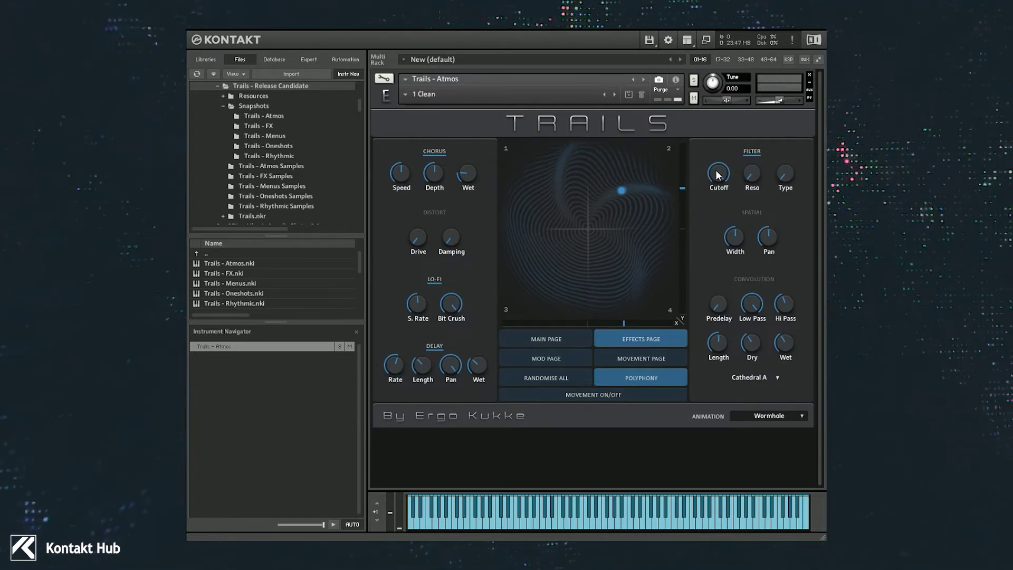
Enable the effects filter, set its type to Phaser and lower the cutoff to 48.9 %
left_click_drag(716, 169, 716, 184)
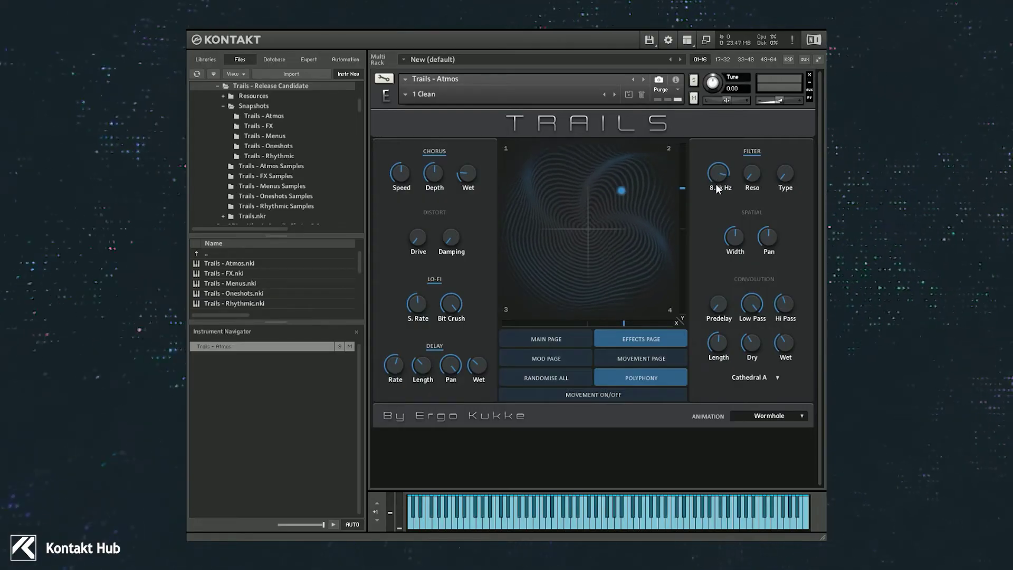
left_click(786, 170)
left_click(785, 172)
left_click_drag(718, 173, 699, 202)
left_click_drag(786, 174, 786, 165)
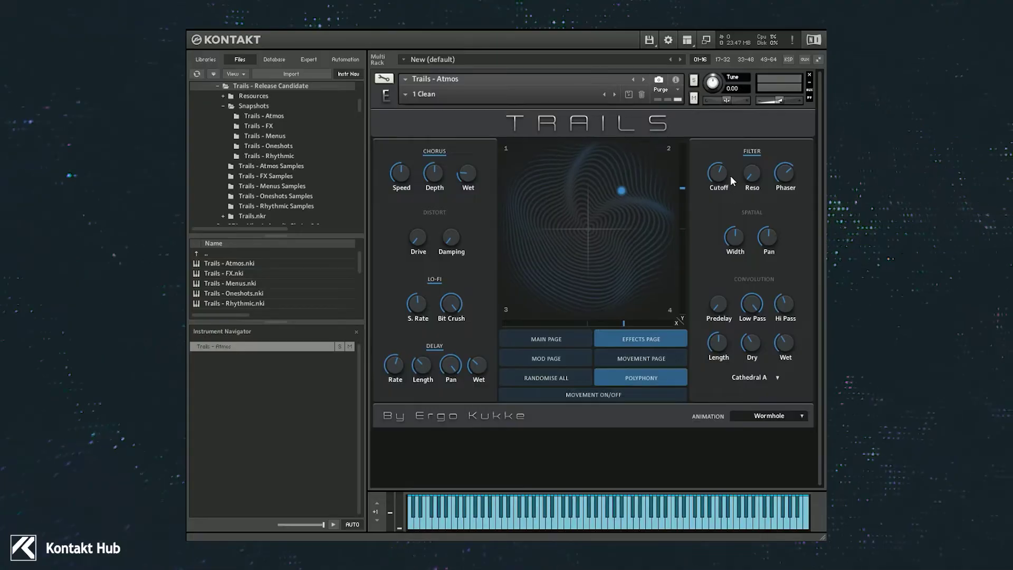
mouse_move(721, 177)
left_mouse_down()
mouse_move(714, 216)
mouse_move(717, 141)
mouse_move(718, 183)
left_mouse_up()
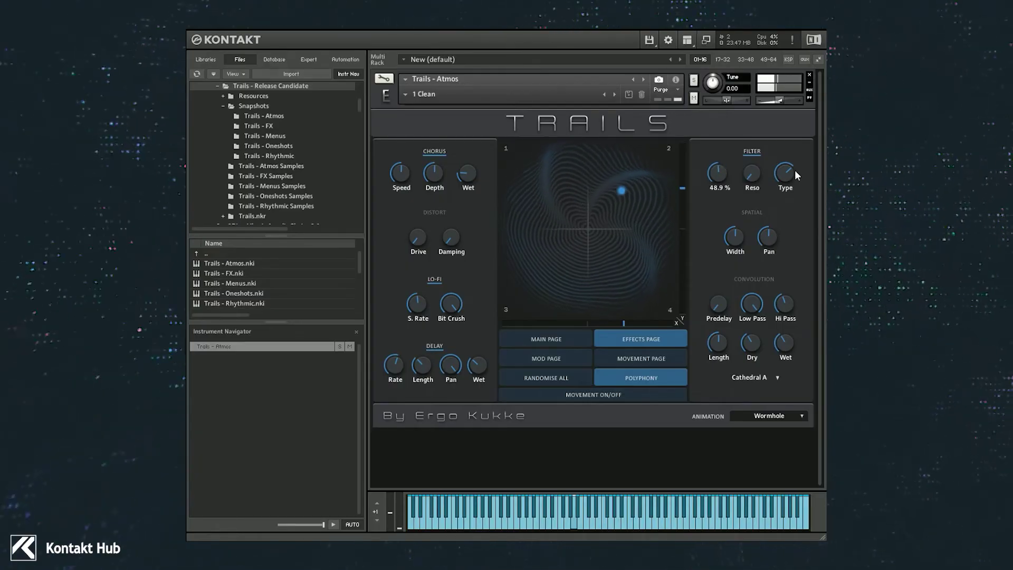
Try other filter types on the effects page while sweeping the cutoff down and back up near maximum
left_click(787, 170)
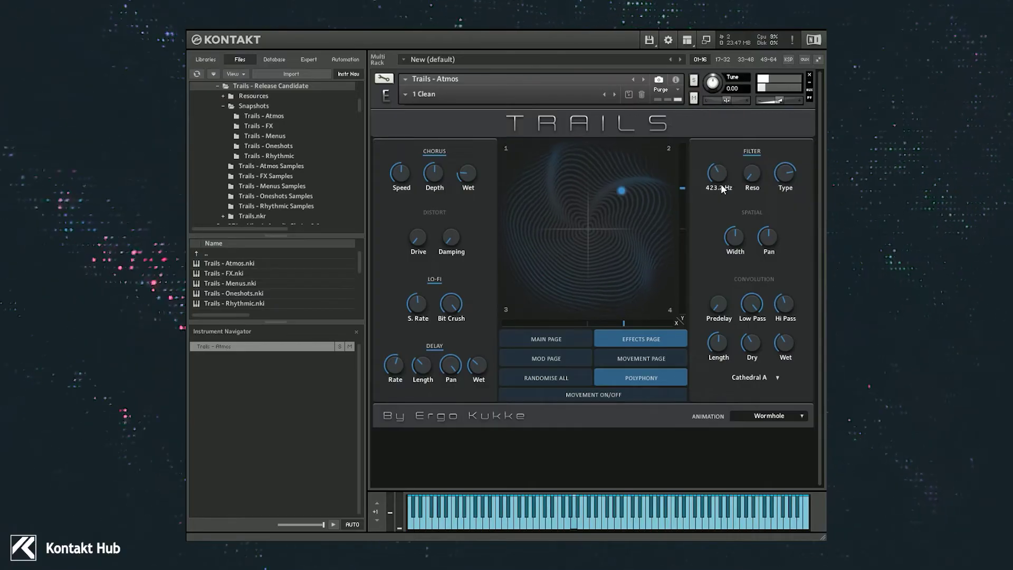
left_click(723, 166)
left_click_drag(723, 166, 717, 210)
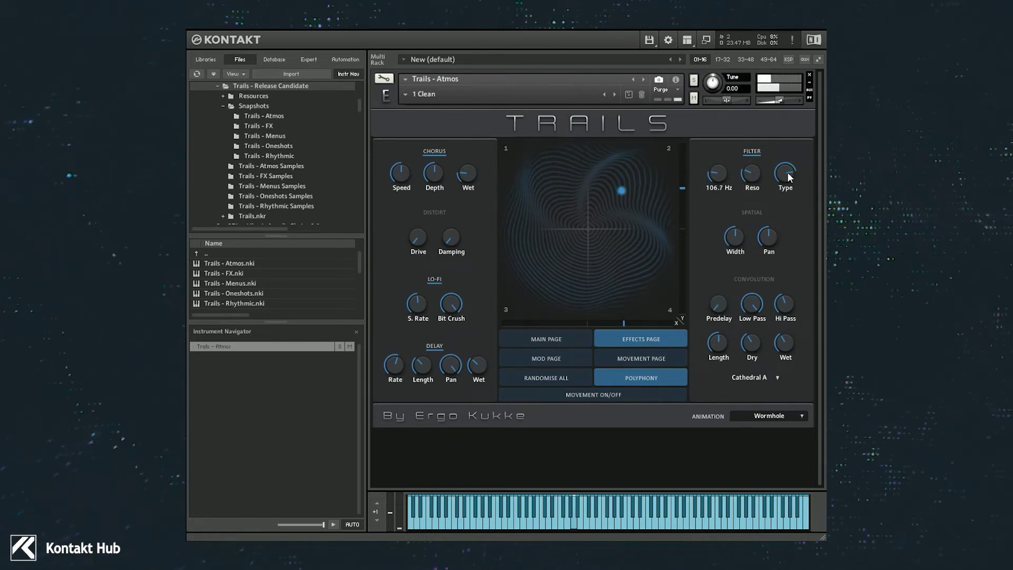
mouse_move(717, 175)
left_mouse_down()
mouse_move(720, 126)
mouse_move(720, 164)
left_mouse_up()
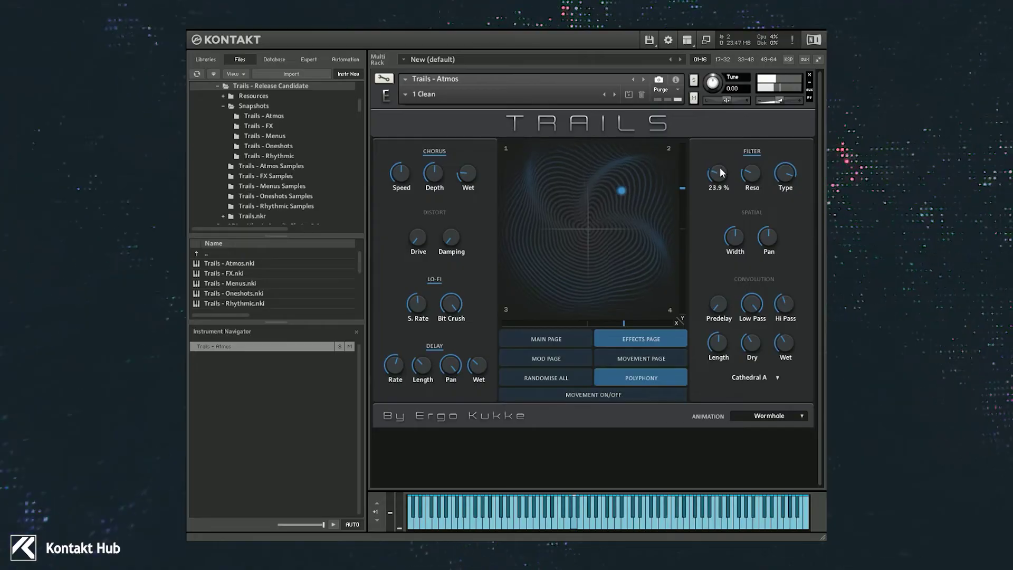
left_click_drag(791, 166, 790, 156)
left_click_drag(723, 171, 723, 119)
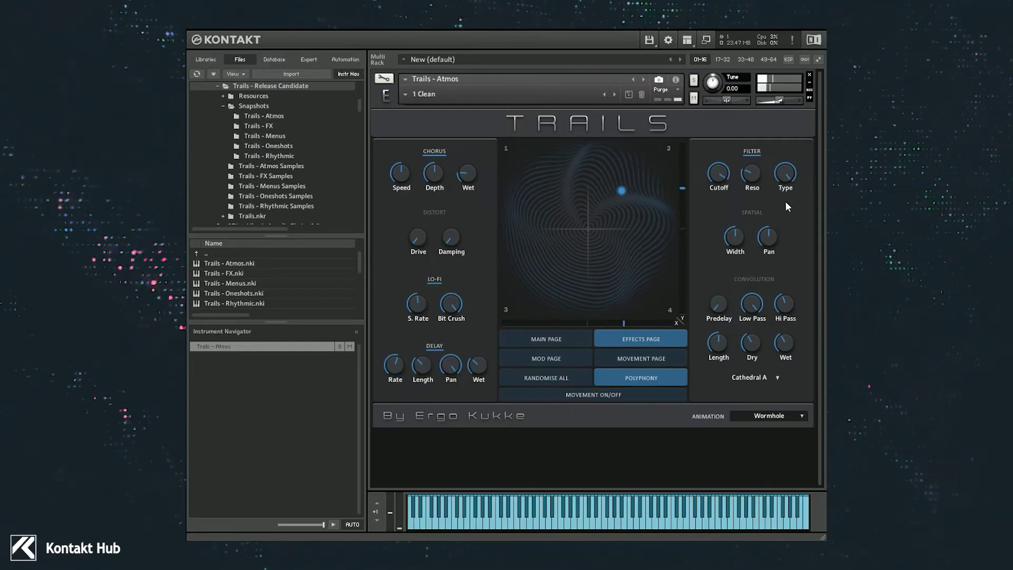
Set the filter type back to Phaser, adjust its cutoff and resonance, and enable the spatial effect with width 17.4
left_click_drag(783, 174, 783, 203)
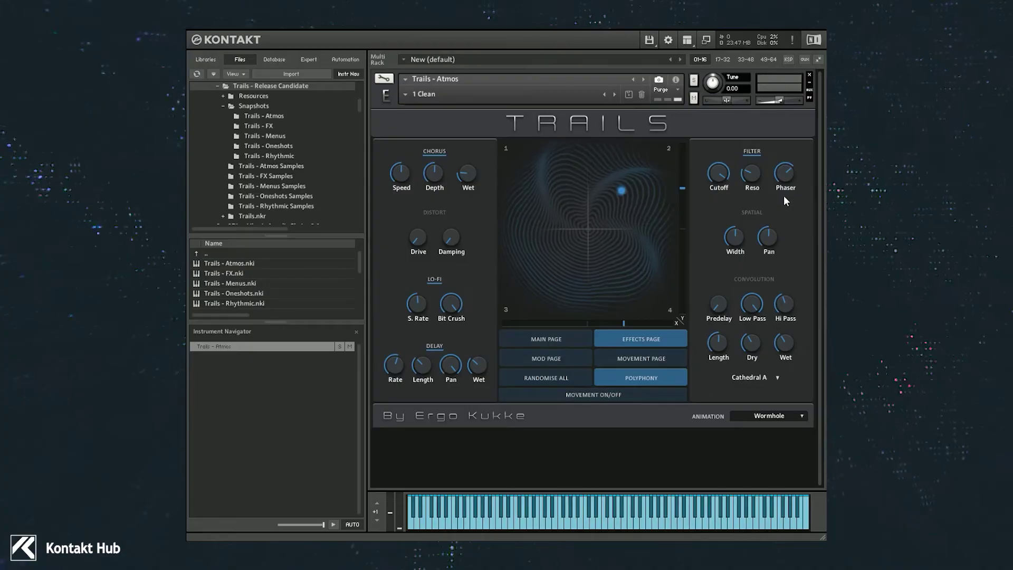
left_click_drag(731, 175, 717, 141)
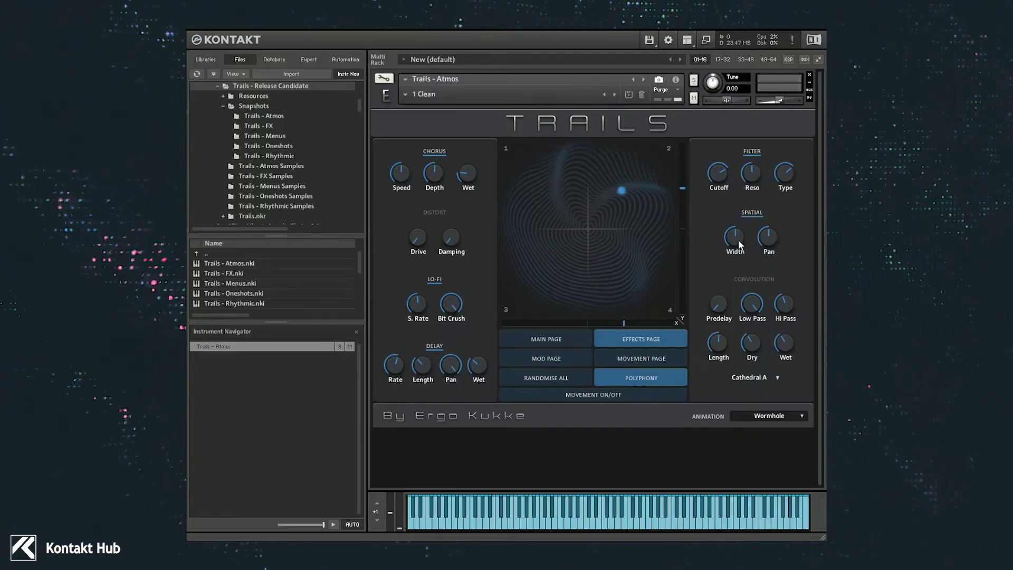
left_click_drag(735, 239, 734, 237)
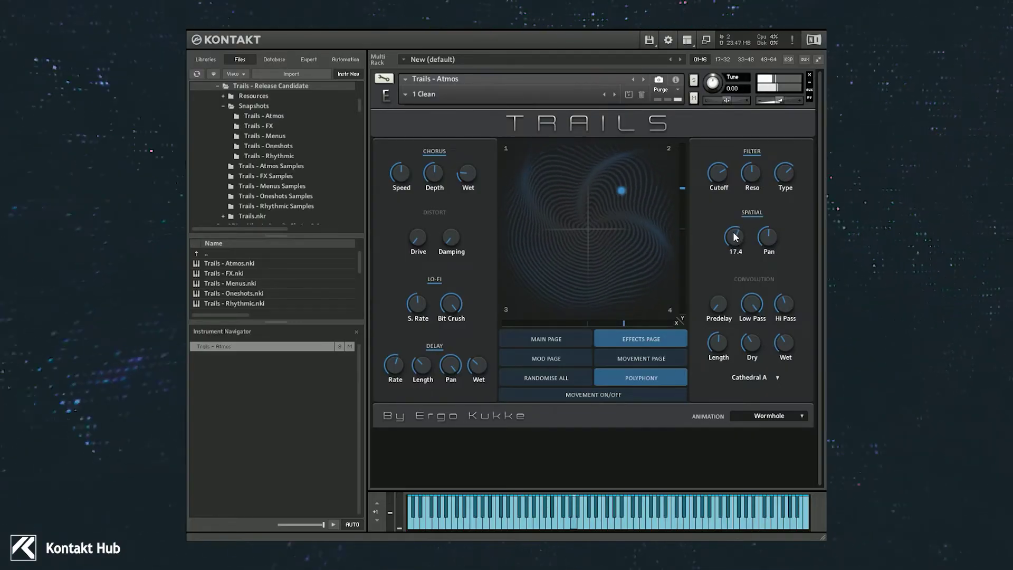
Enable the convolution effect and choose the Concert Hall A impulse response
left_click(753, 278)
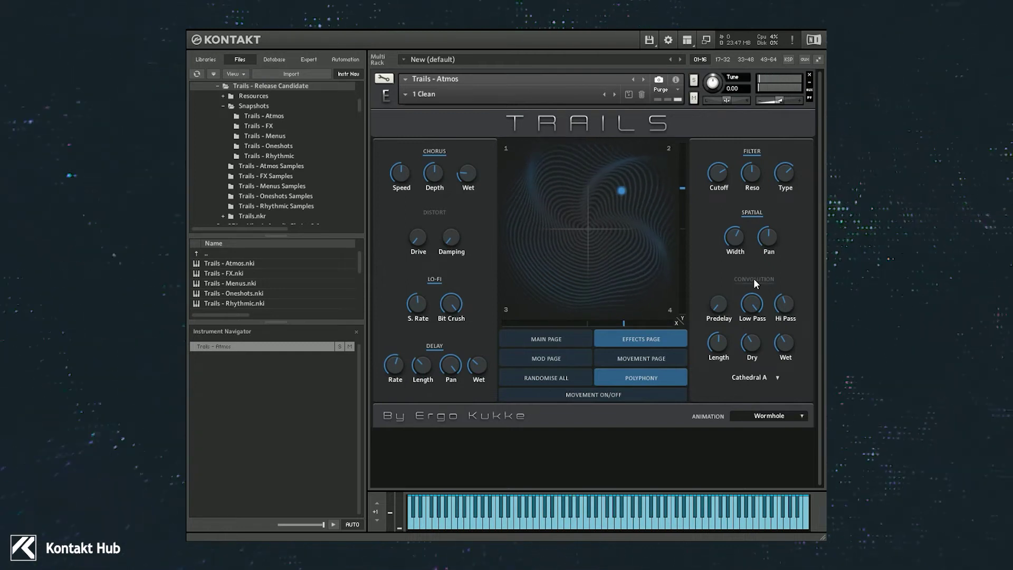
left_click(752, 377)
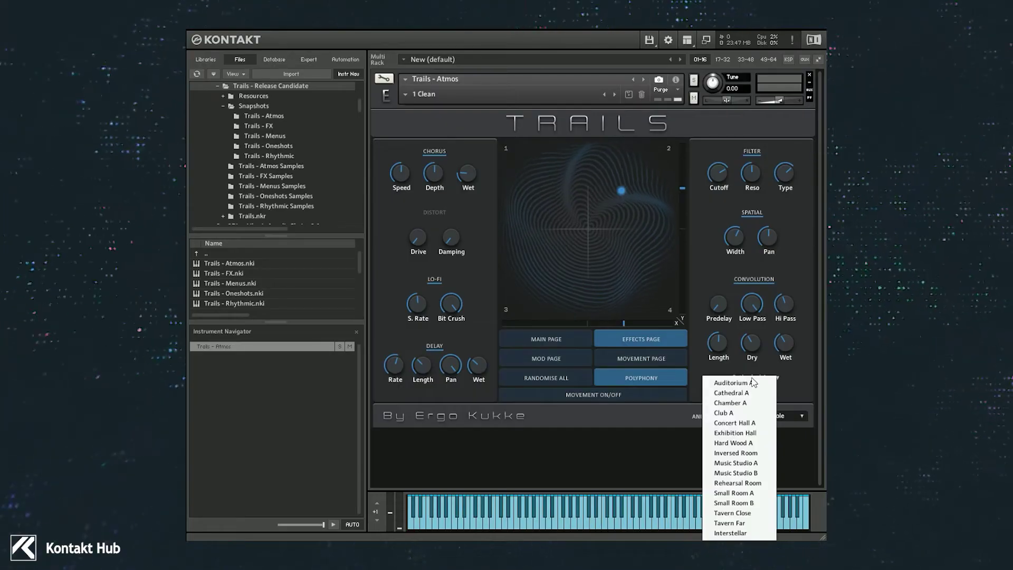
left_click(746, 424)
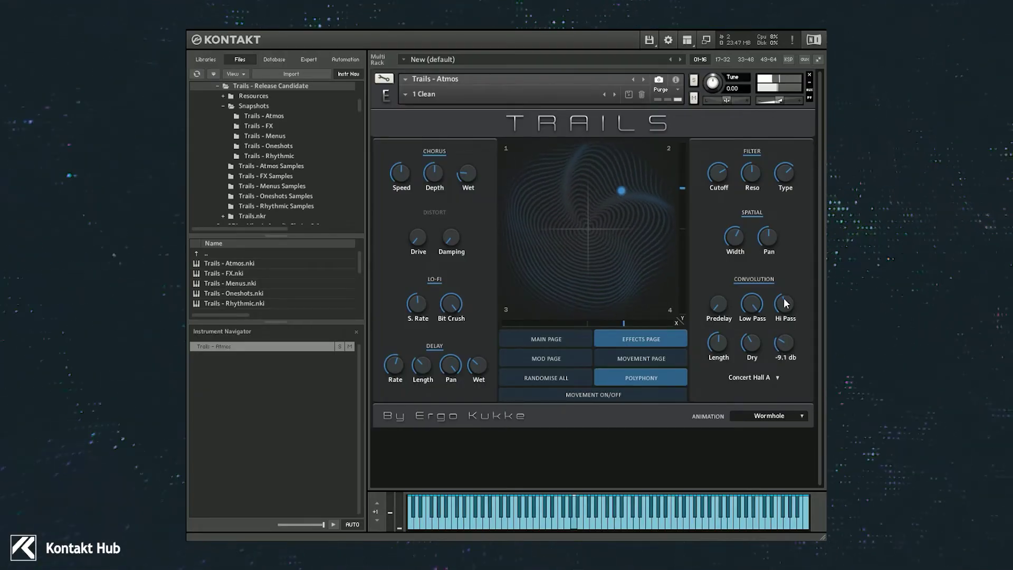
Raise the convolution's hi pass, predelay and wet level, and slightly lower its low pass
left_click_drag(784, 296, 784, 283)
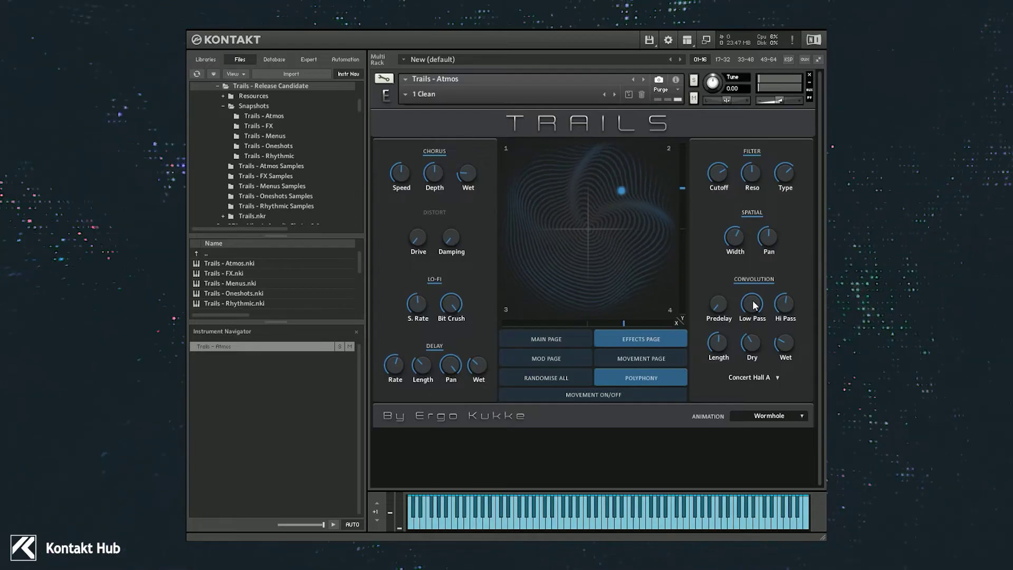
left_click_drag(752, 302, 752, 308)
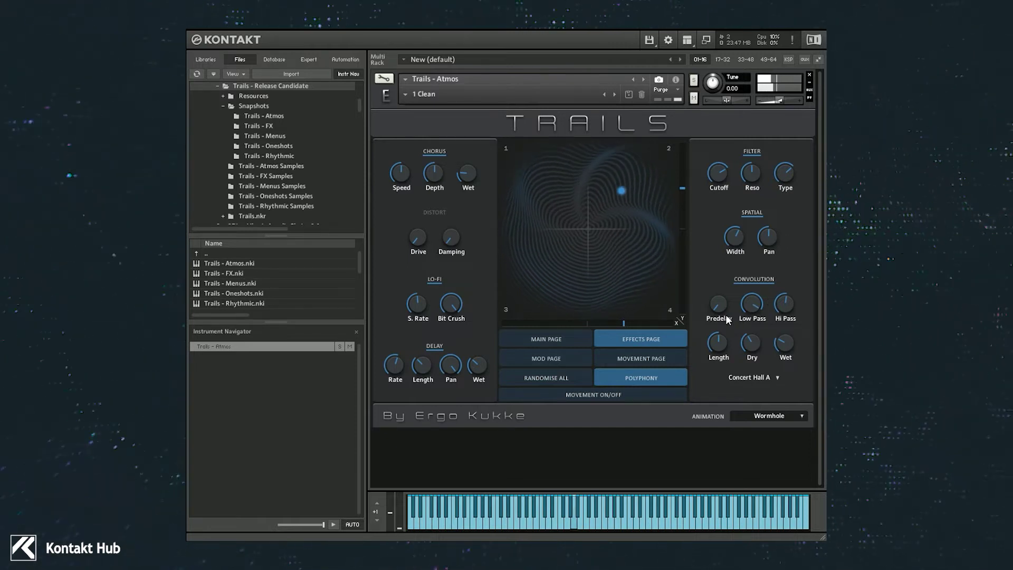
left_click_drag(722, 305, 712, 226)
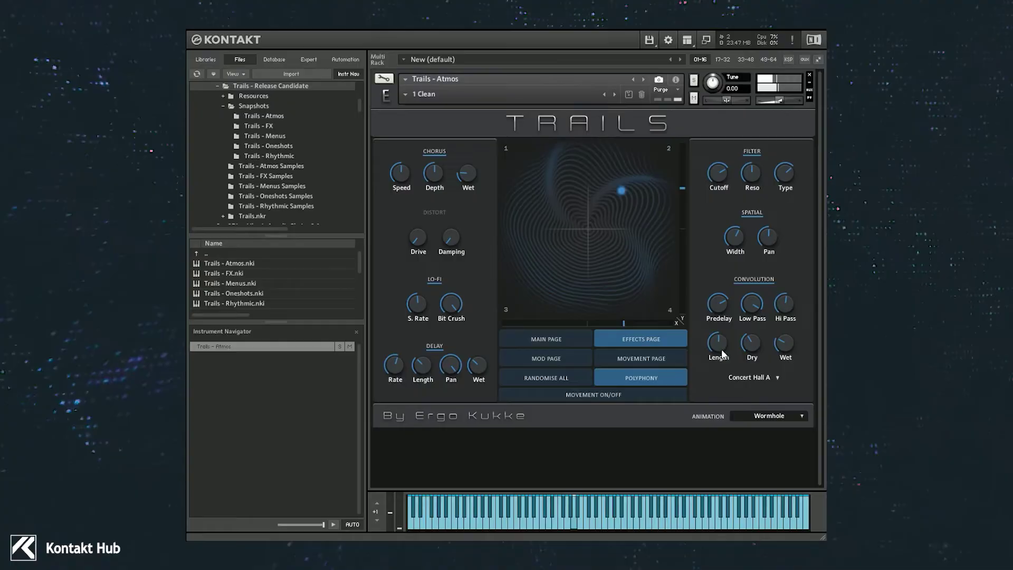
mouse_move(777, 340)
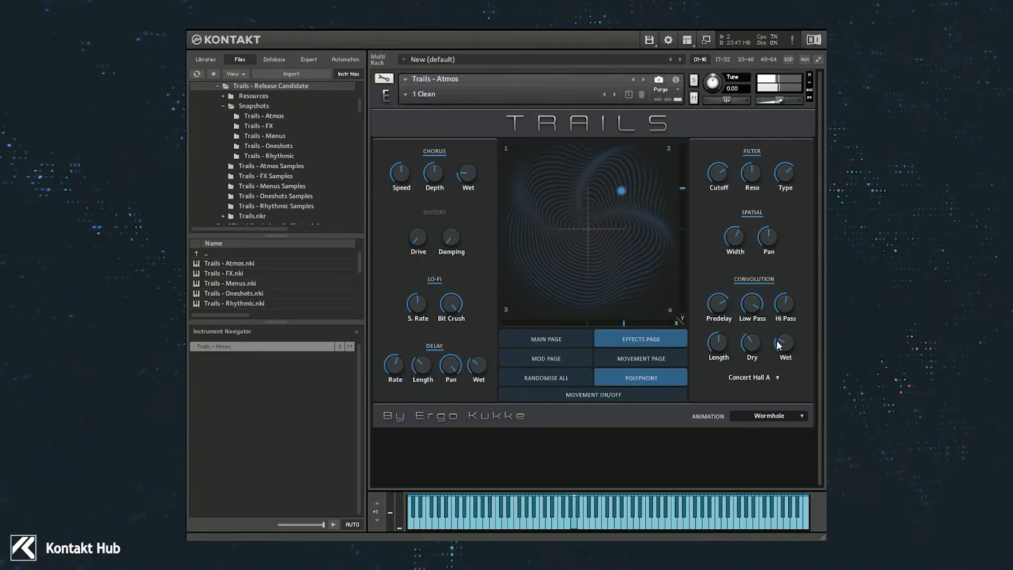
mouse_move(780, 331)
left_mouse_down()
mouse_move(778, 341)
mouse_move(779, 314)
mouse_move(770, 334)
left_mouse_up()
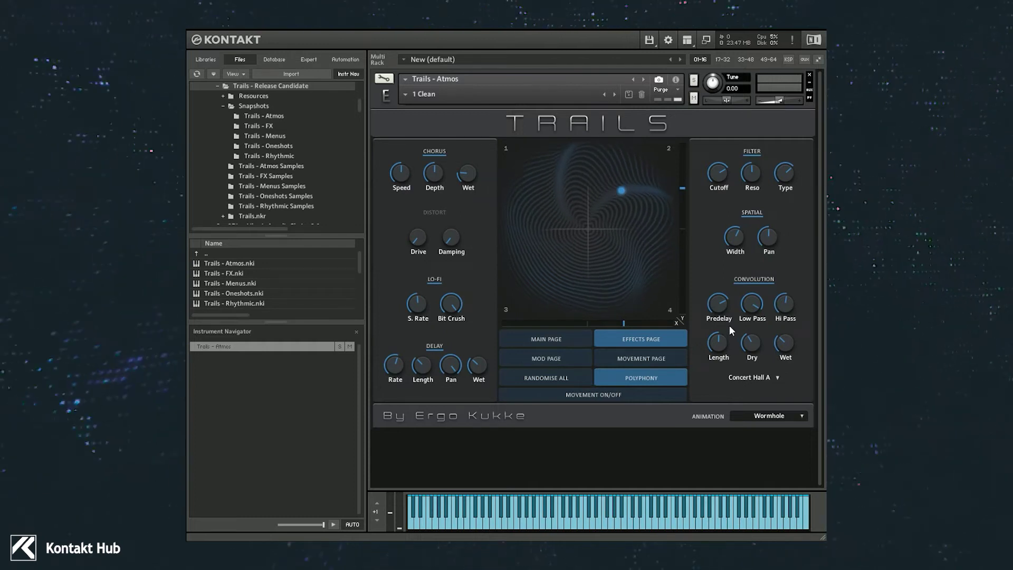
On the mod page, assign LFO 1 to SRC 1 Tune with a small modulation amount
left_click(540, 356)
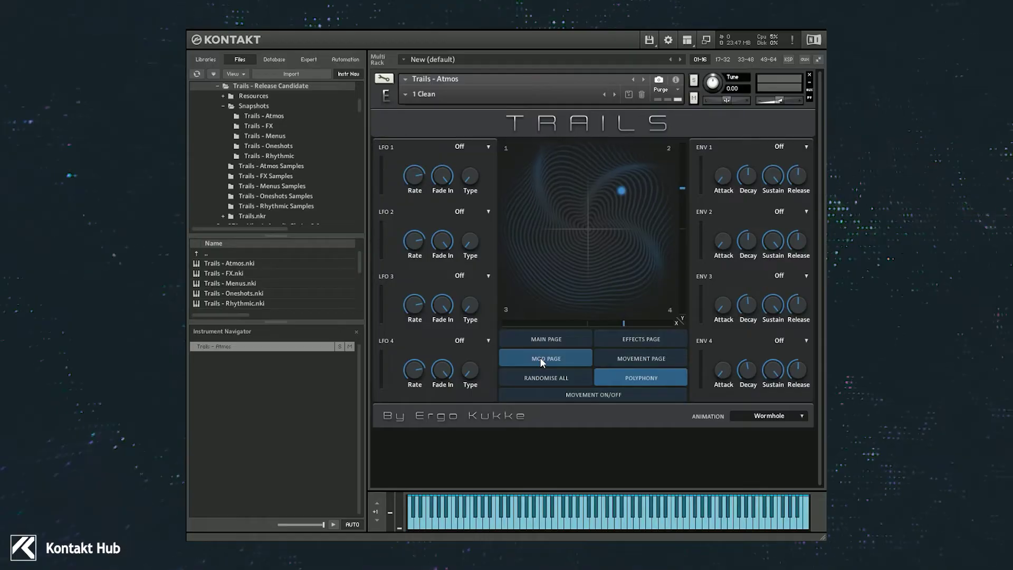
left_click(464, 146)
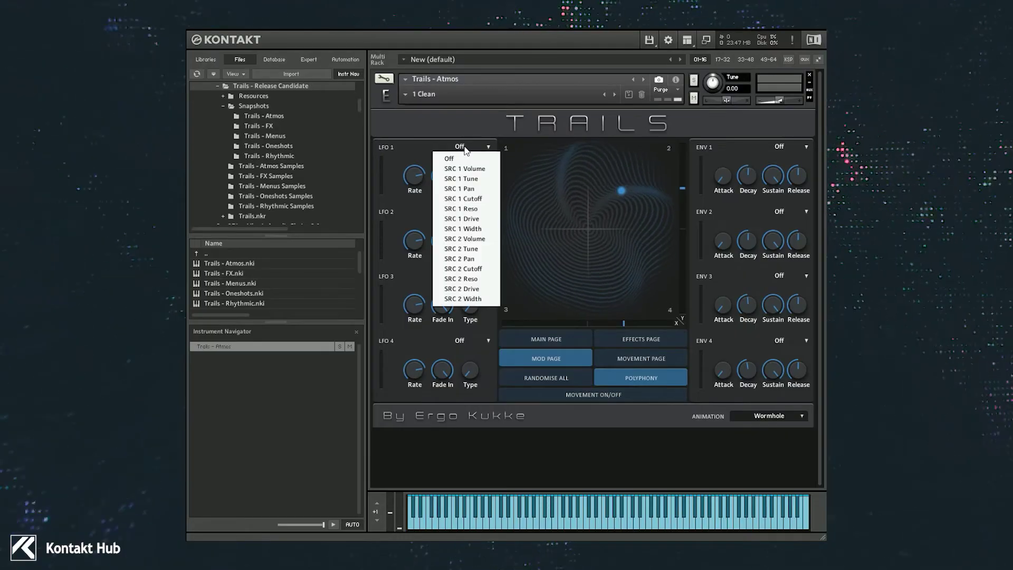
left_click(475, 179)
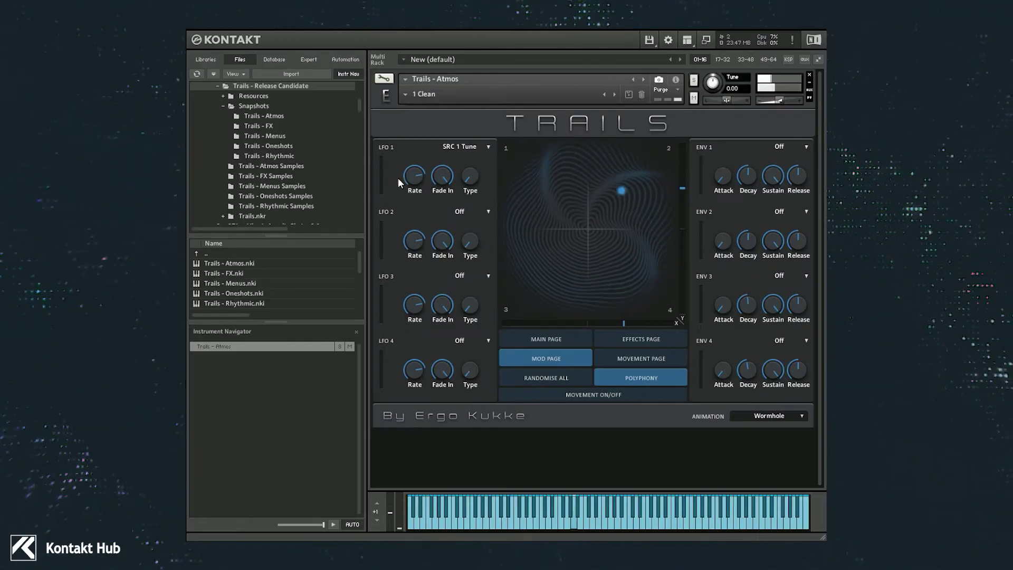
mouse_move(382, 173)
left_mouse_down()
mouse_move(386, 118)
mouse_move(373, 156)
left_mouse_up()
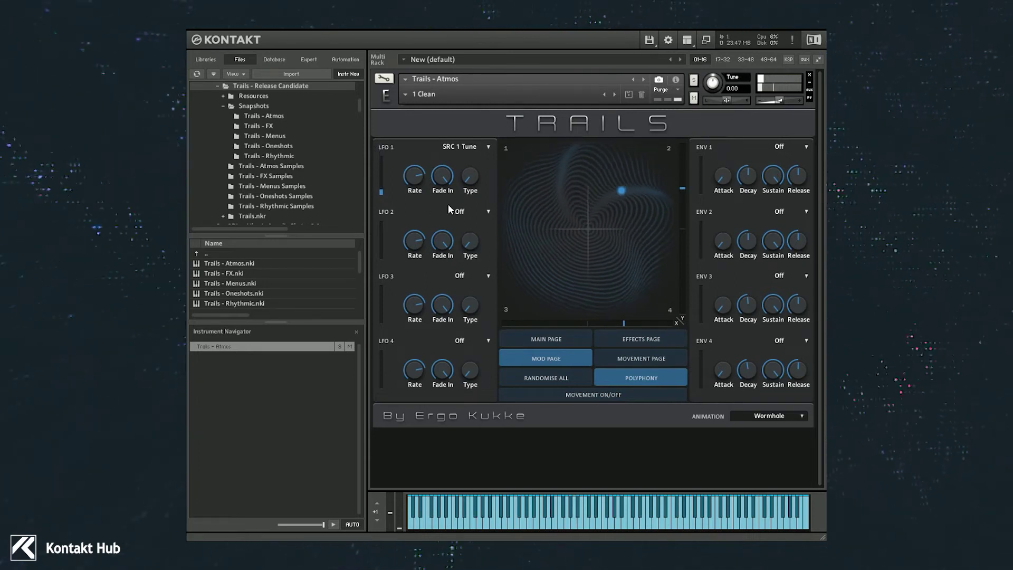
Try several waveform types on LFO 1 to vary the tune modulation
mouse_move(414, 183)
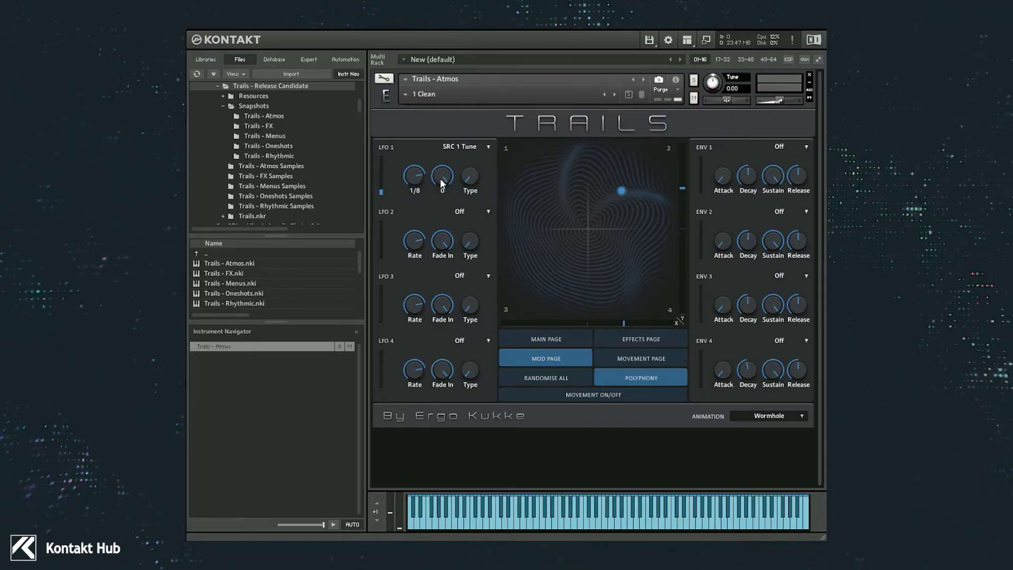
mouse_move(476, 177)
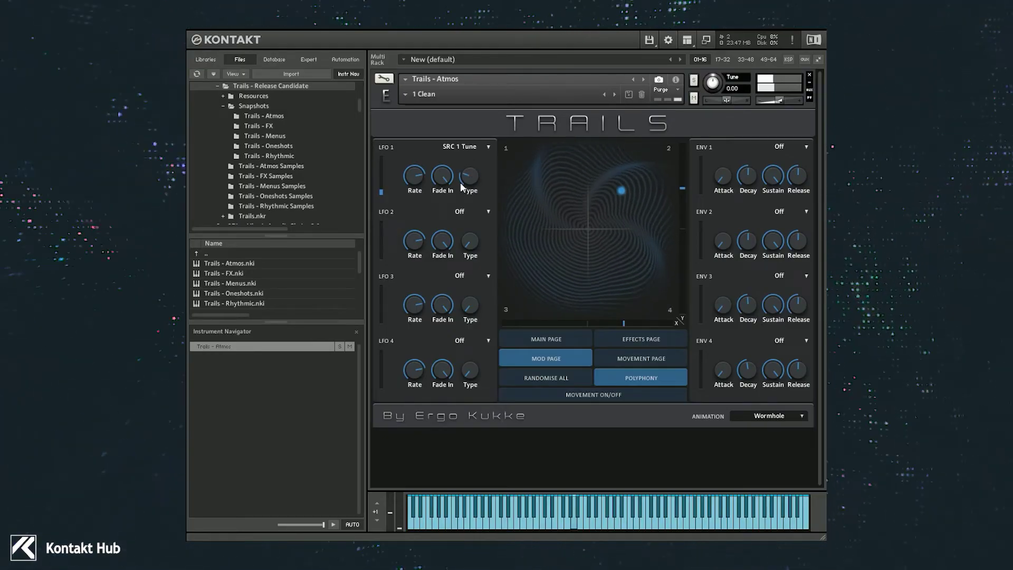
left_click_drag(471, 182, 469, 161)
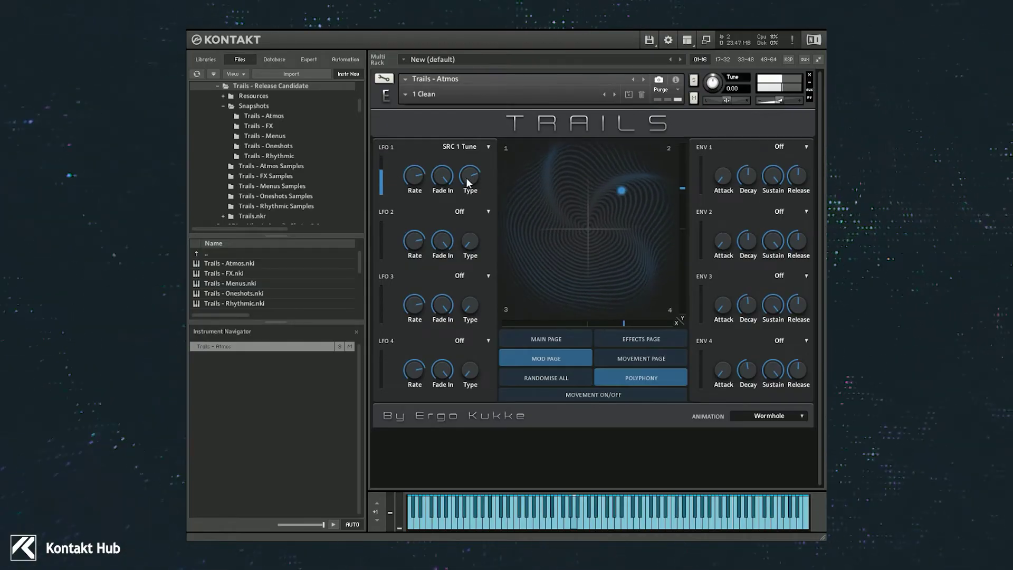
left_click_drag(470, 178, 473, 160)
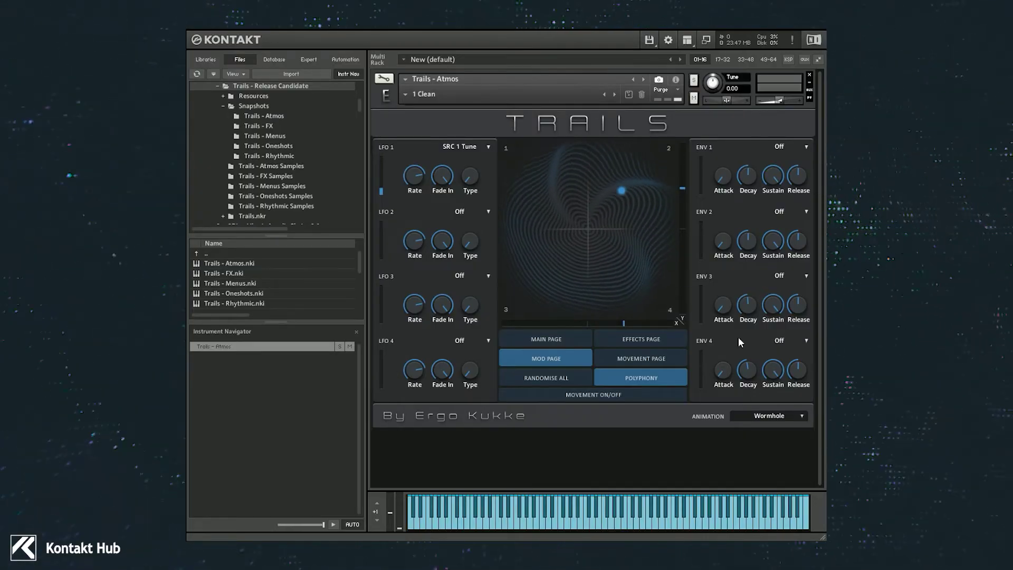
View the movement page briefly, and on the main page load Atmo Carved into layer 3 and solo it
left_click(646, 357)
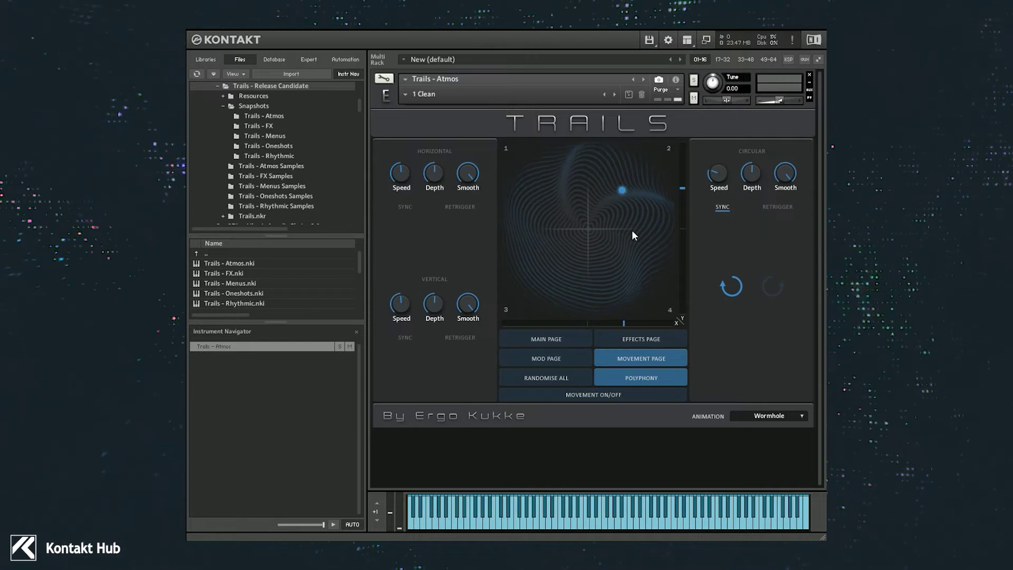
left_click(569, 336)
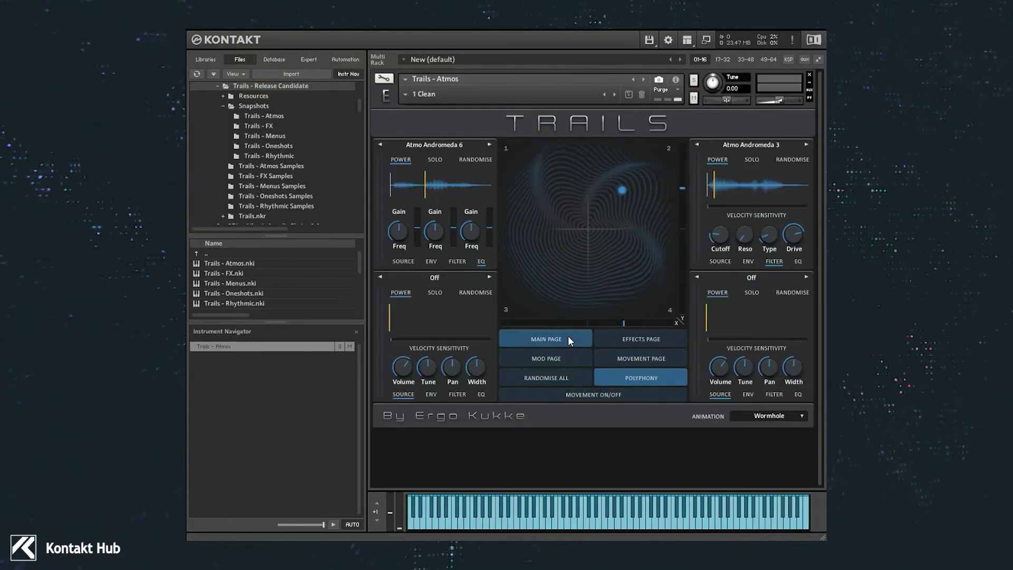
left_click(436, 277)
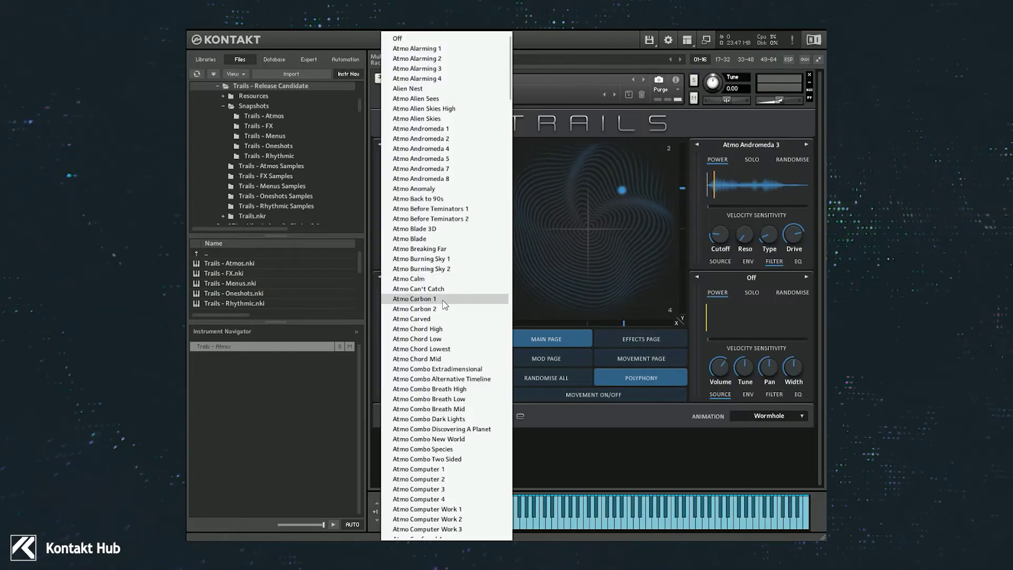
left_click(432, 318)
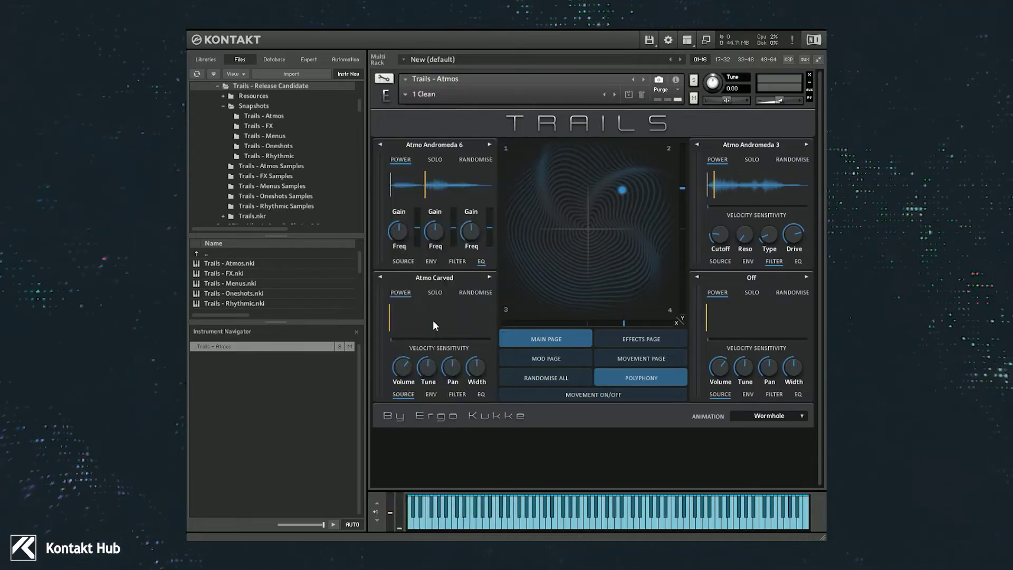
left_click(435, 293)
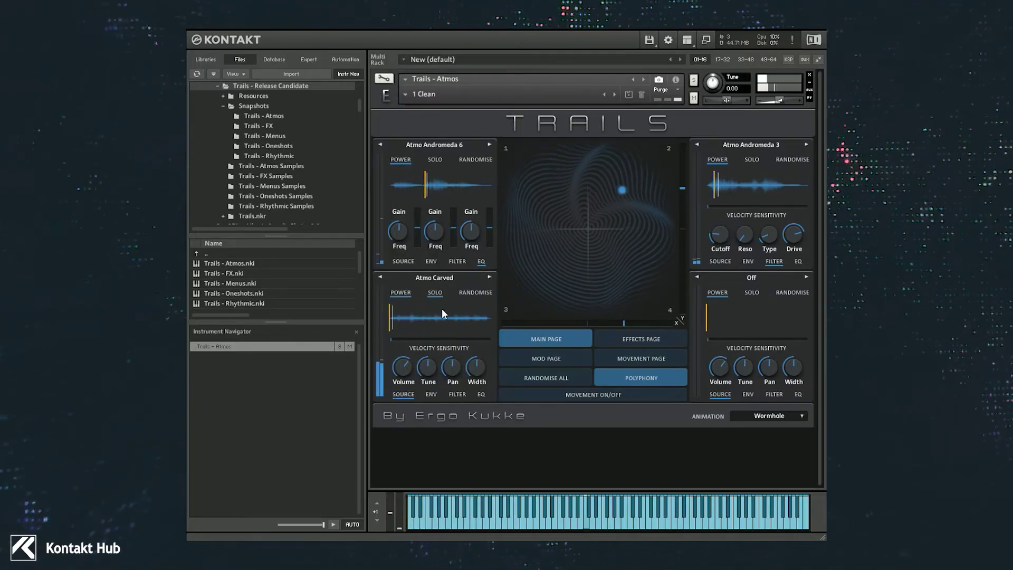
Load Atmo Chord Low into layer 3 and cut its first EQ band to -14.6 dB
left_click(489, 276)
left_click(489, 276)
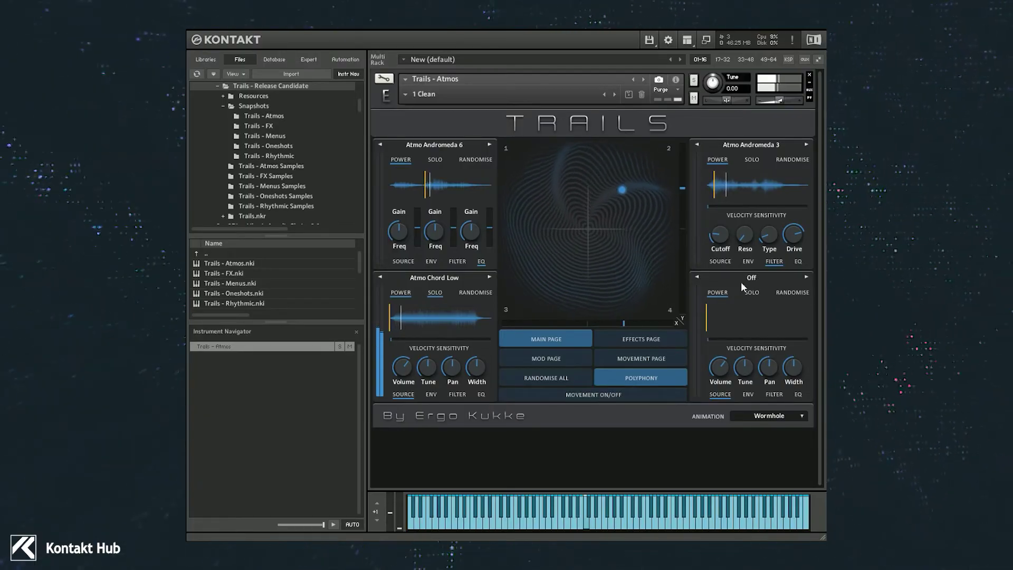
left_click(481, 394)
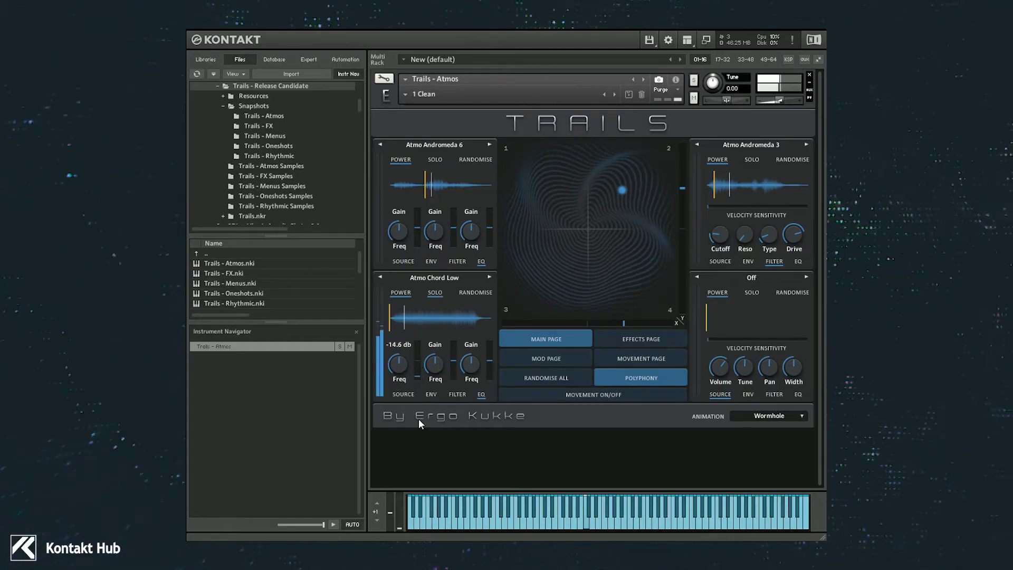
Raise layer 3's filter type, lower its cutoff to 27.7 %, and set its volume to -6.1 dB
left_click(457, 394)
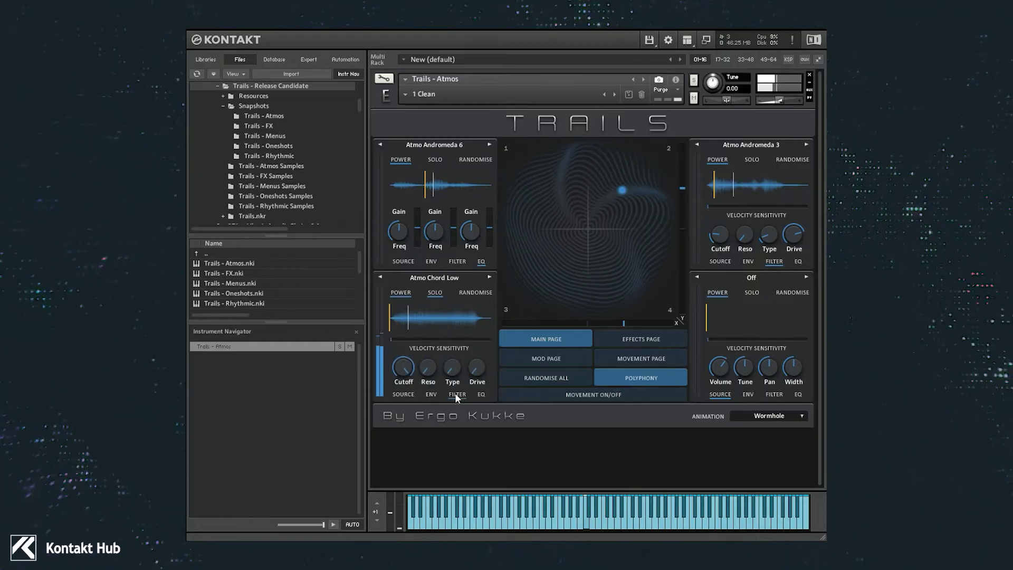
left_click(456, 293)
left_click_drag(405, 415, 401, 446)
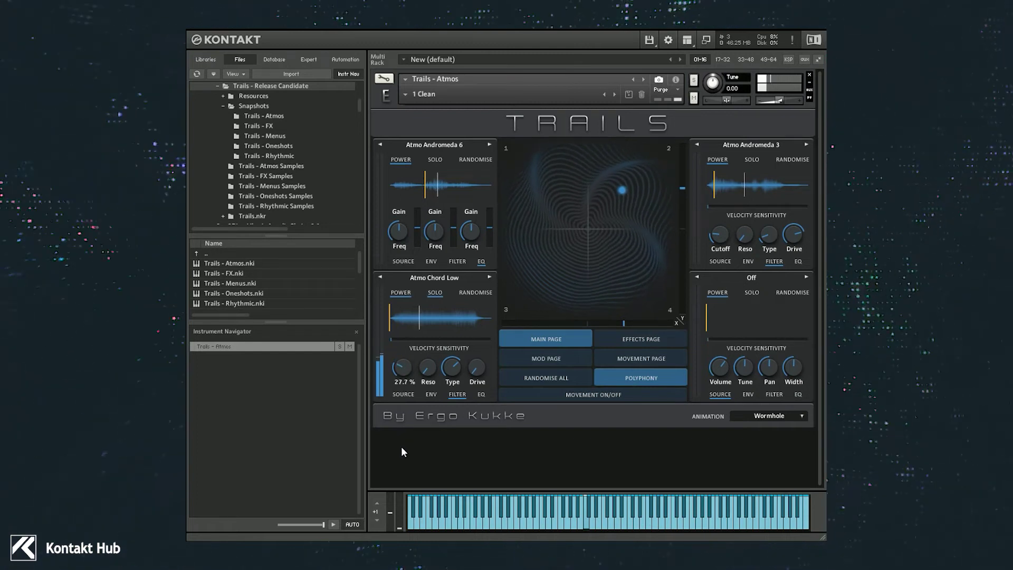
left_click_drag(455, 376, 416, 395)
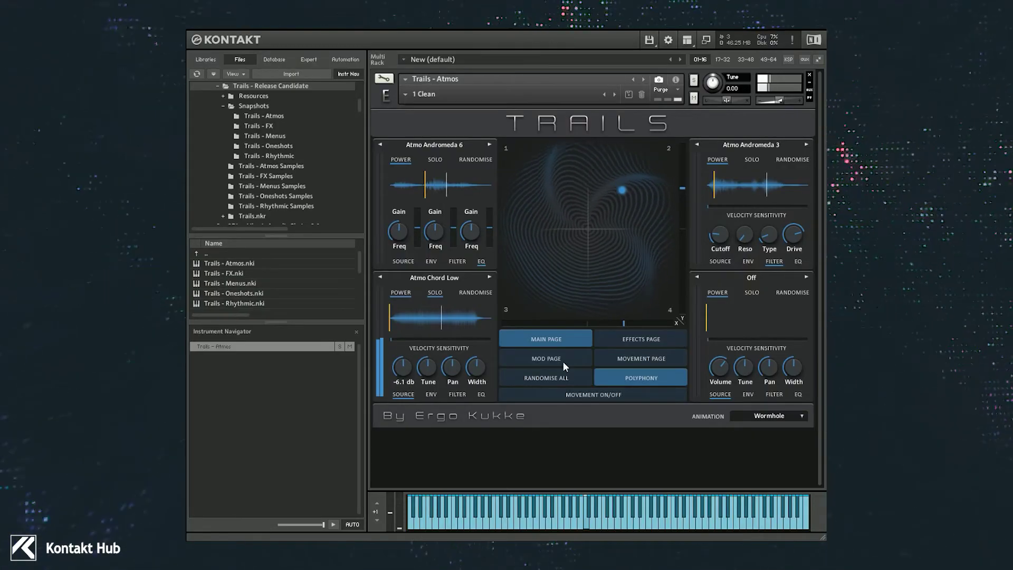
Load Atmo Distant Faces 2 into layer 4 and solo it
left_click(753, 281)
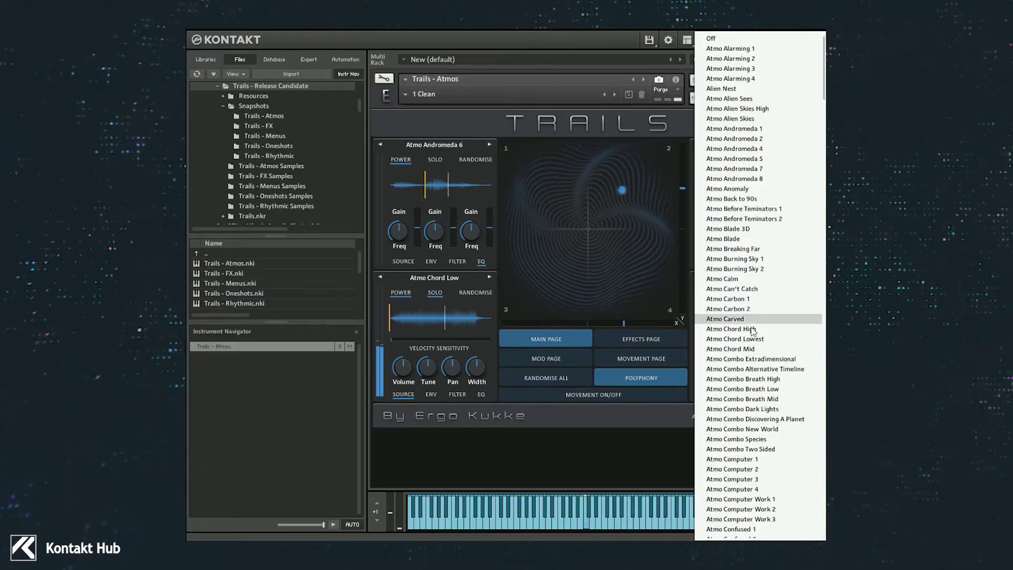
scroll(760, 454, "down", 3)
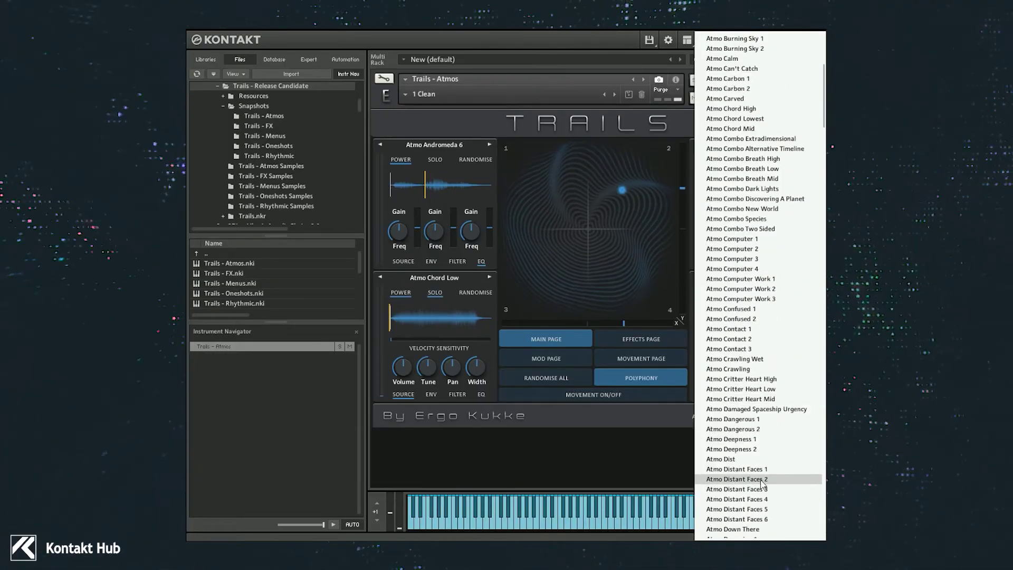
left_click(761, 479)
left_click(751, 293)
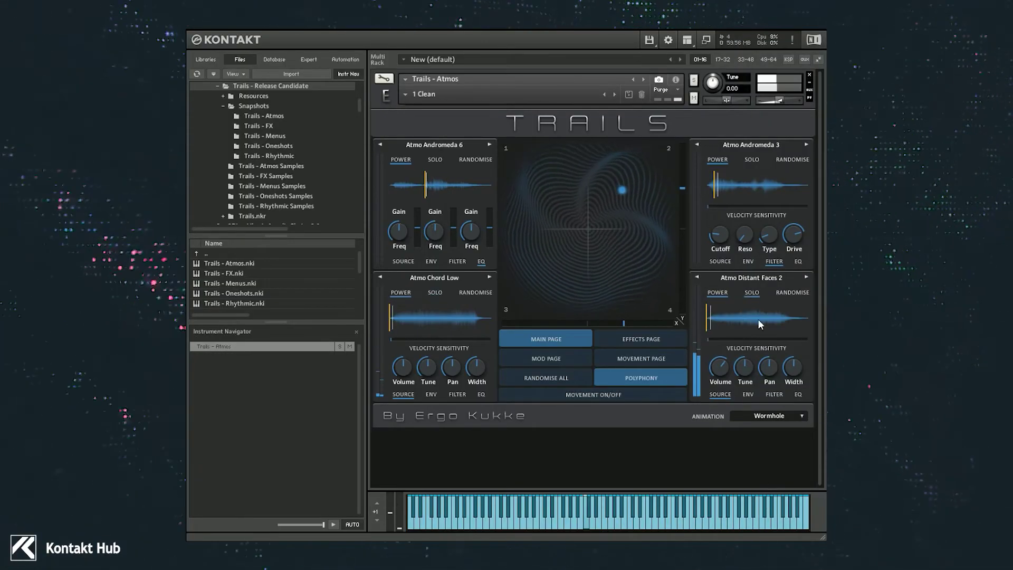
Randomise layer 4's sample repeatedly until Atmo Distant Faces 6 is loaded, and lower the layer's volume
left_click(788, 291)
left_click(793, 291)
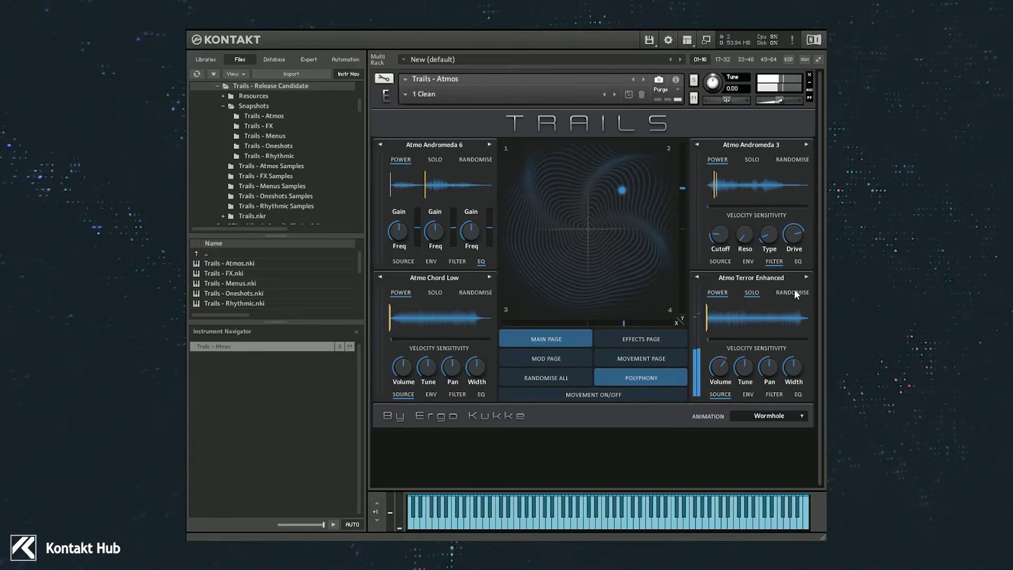
left_click(795, 293)
left_click(793, 294)
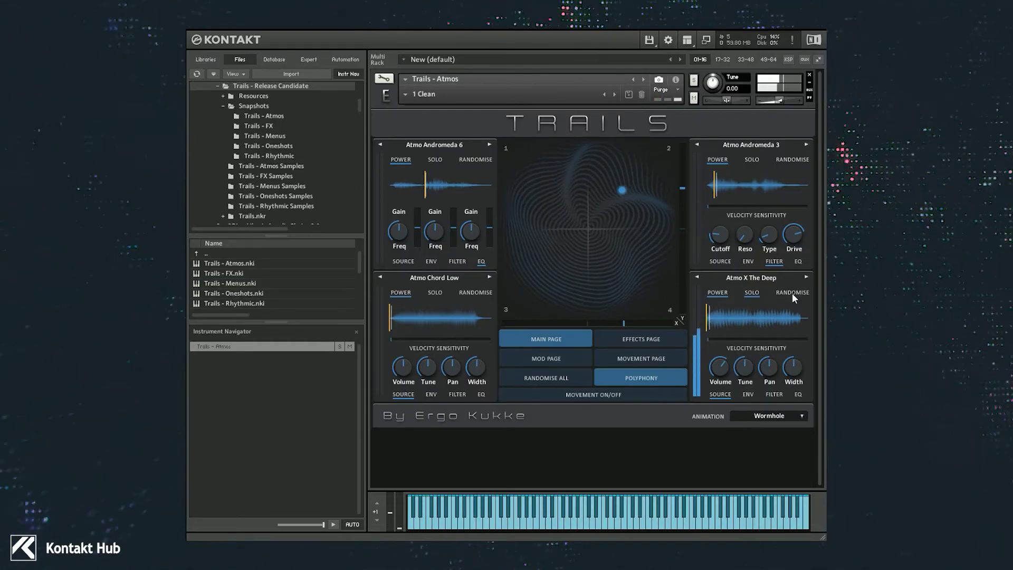
left_click(792, 293)
left_click(792, 293)
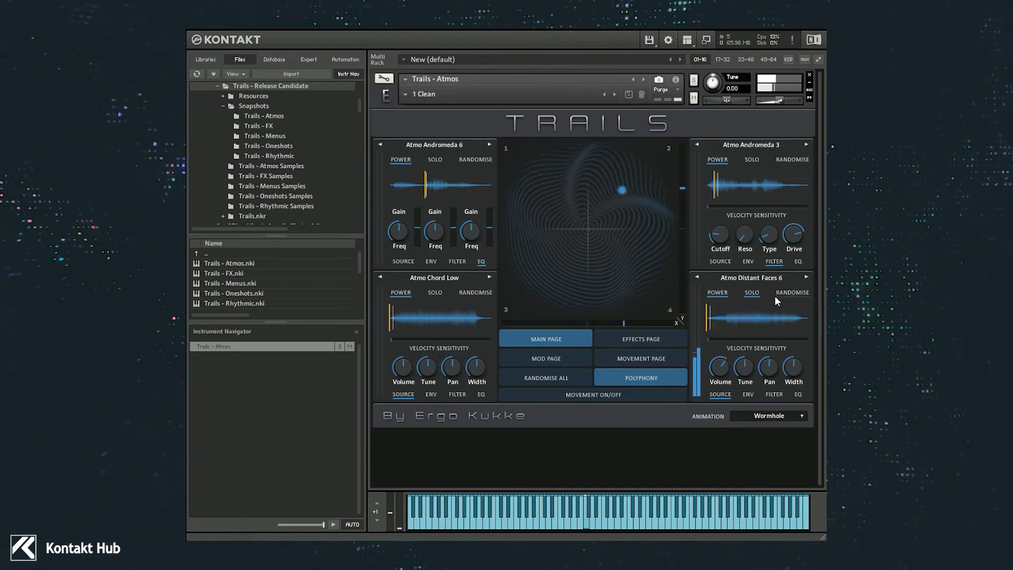
left_click_drag(720, 387, 714, 403)
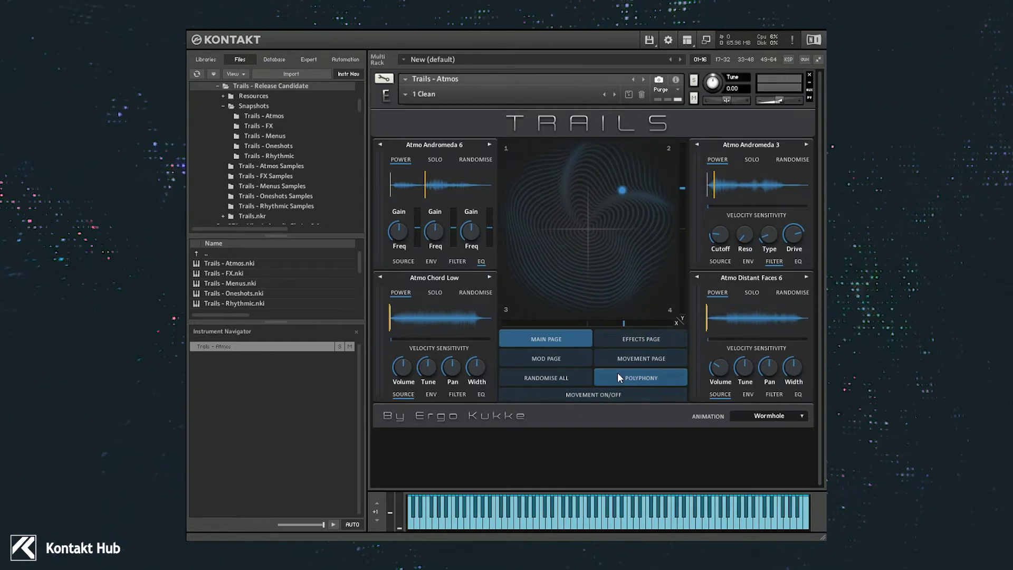
On the movement page, shift the blend point slightly toward the centre, enable circular movement with an adjusted speed, and turn movement on
left_click(635, 357)
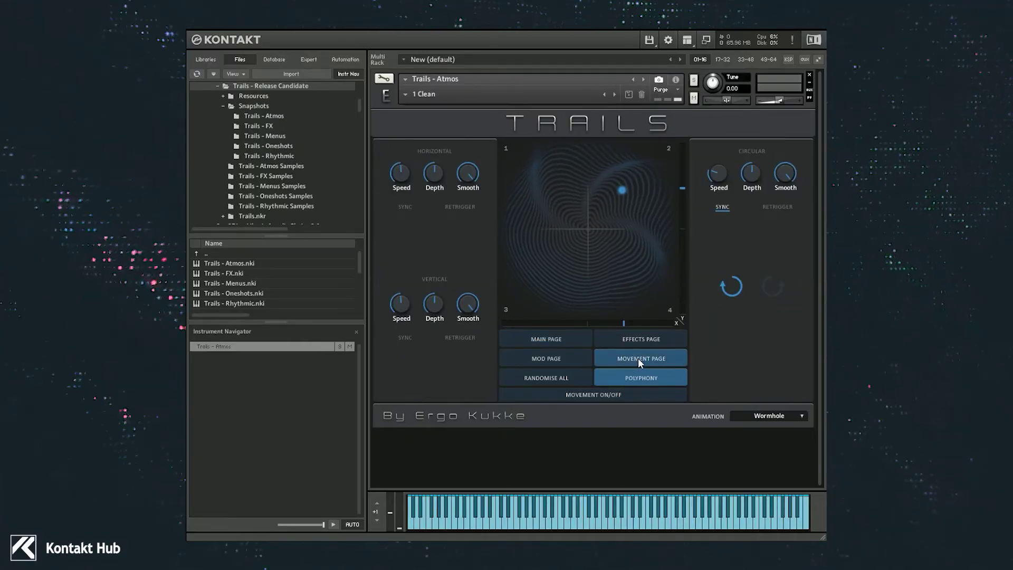
left_click_drag(621, 189, 613, 198)
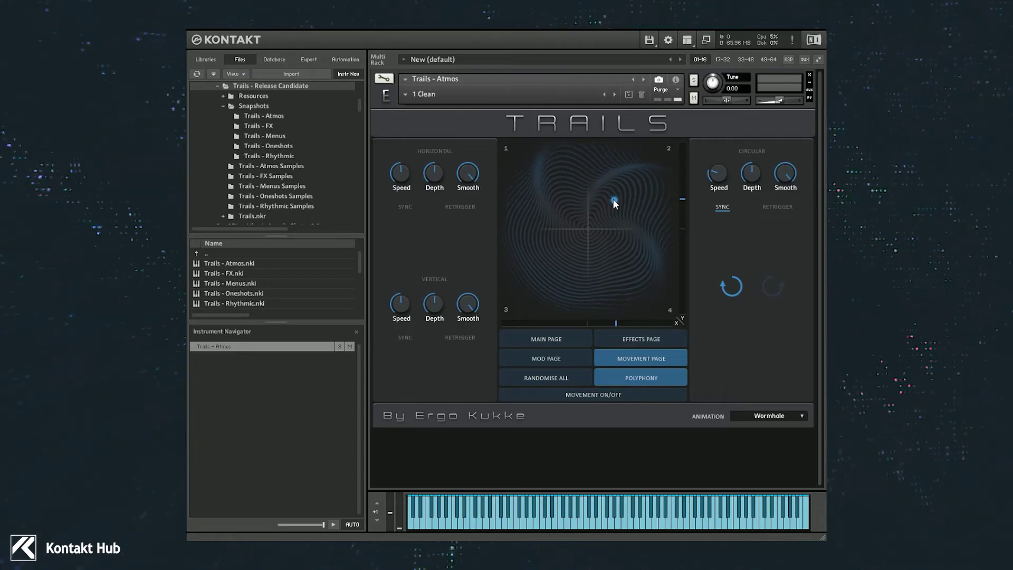
left_click(750, 154)
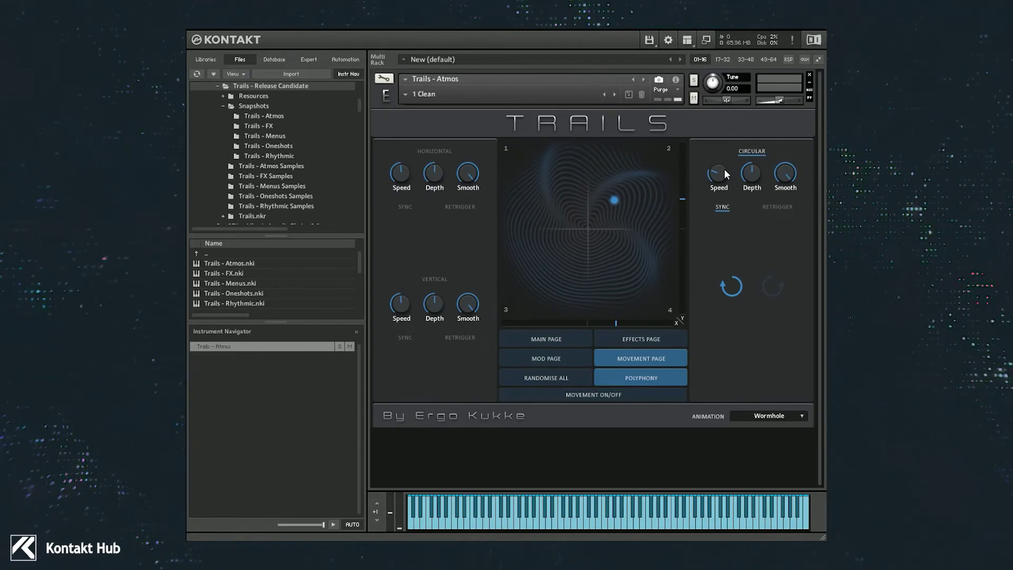
mouse_move(717, 178)
left_click_drag(716, 176, 715, 183)
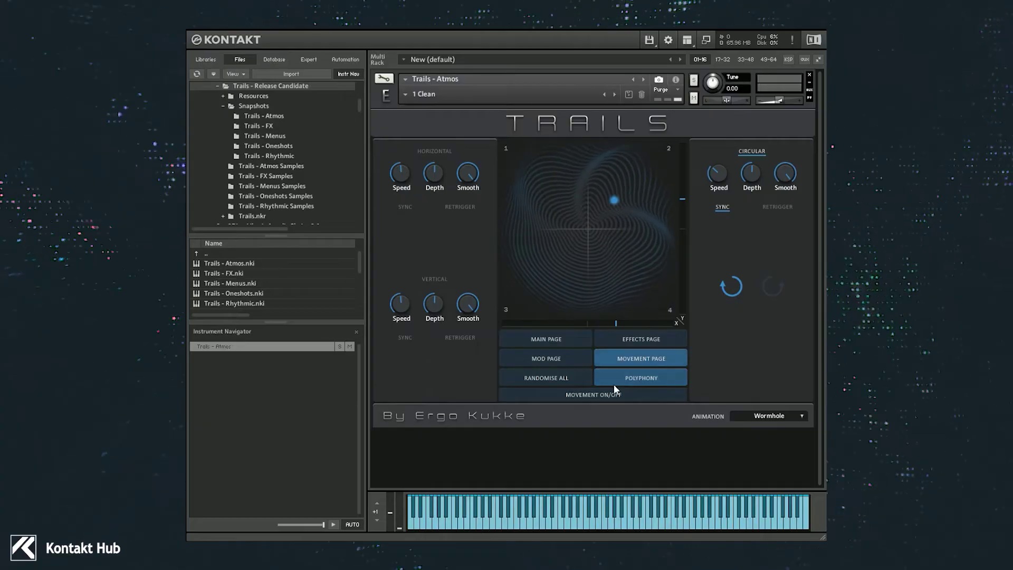
left_click(606, 395)
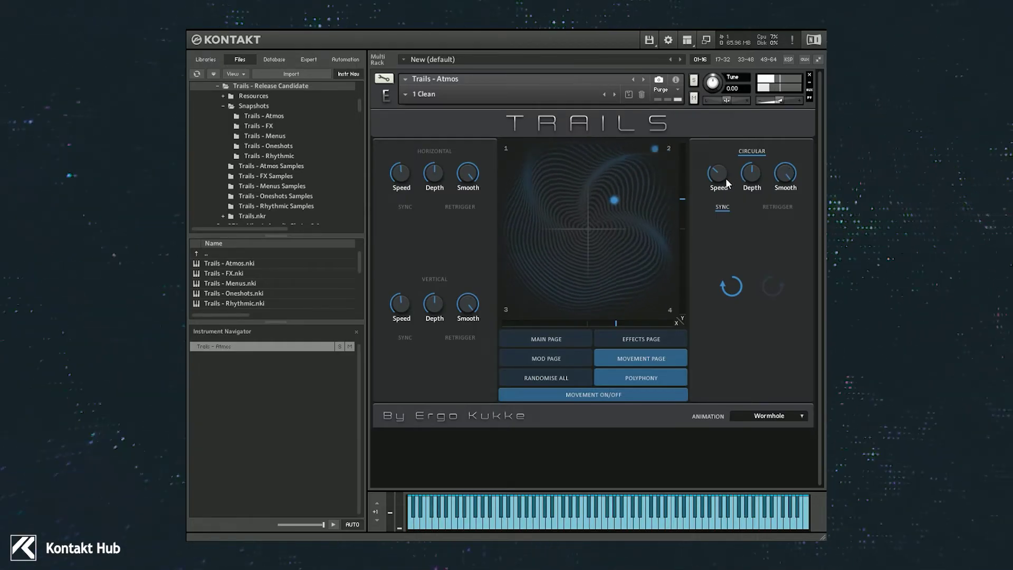
Lower the circular movement's speed and depth, try it without sync, and switch circular movement off
left_click_drag(720, 170, 718, 187)
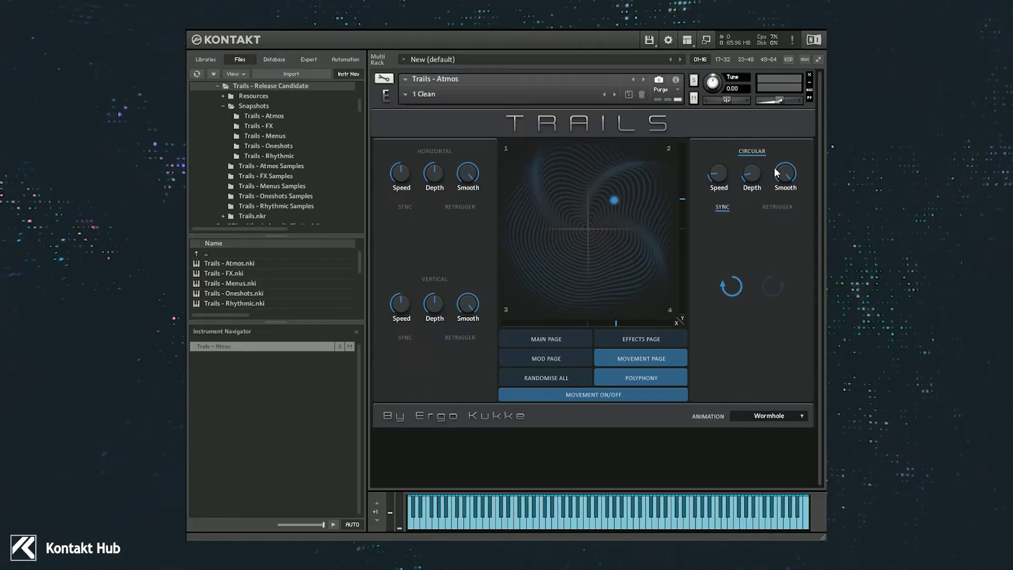
left_click(724, 209)
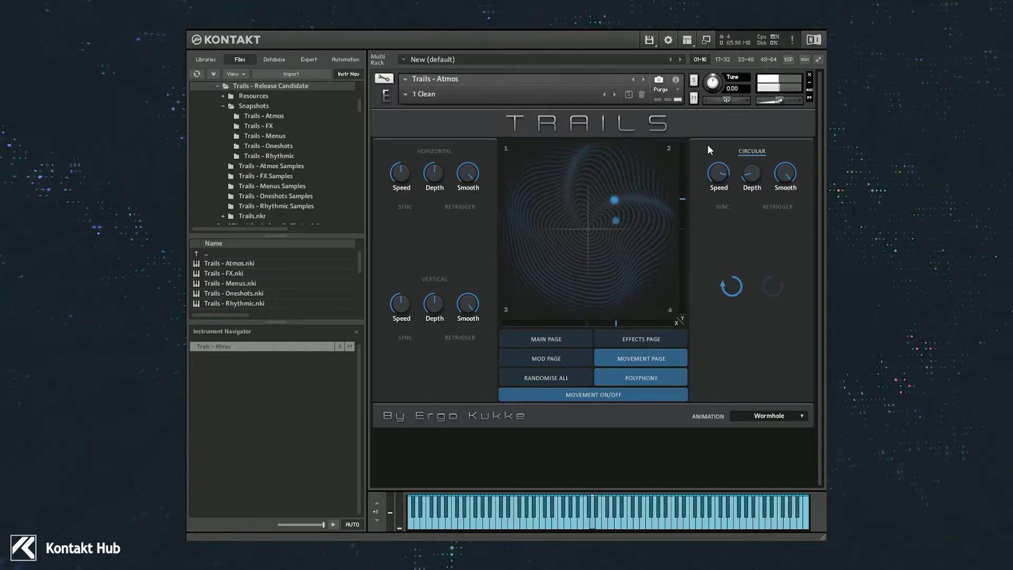
left_click(723, 208)
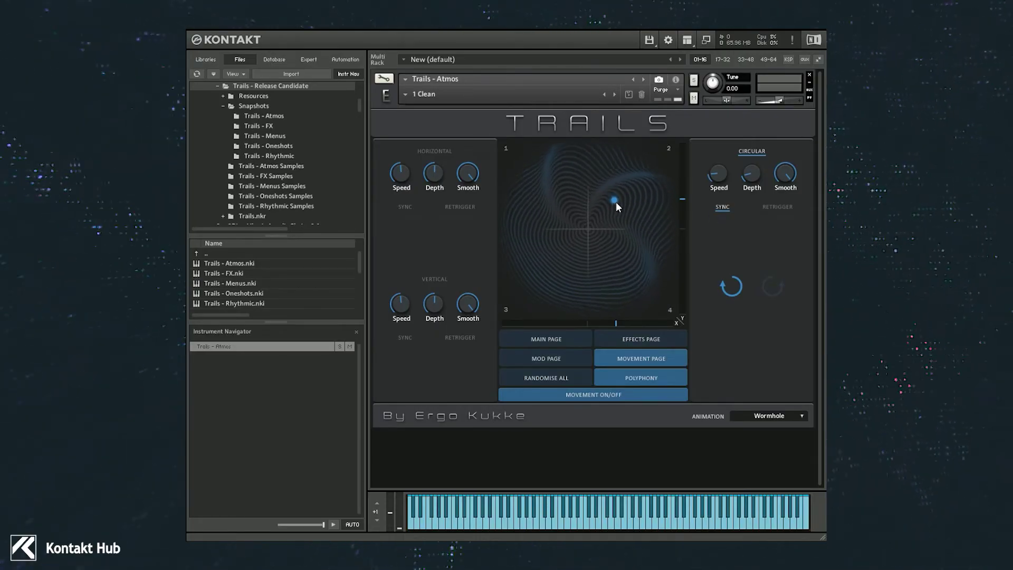
left_click(745, 154)
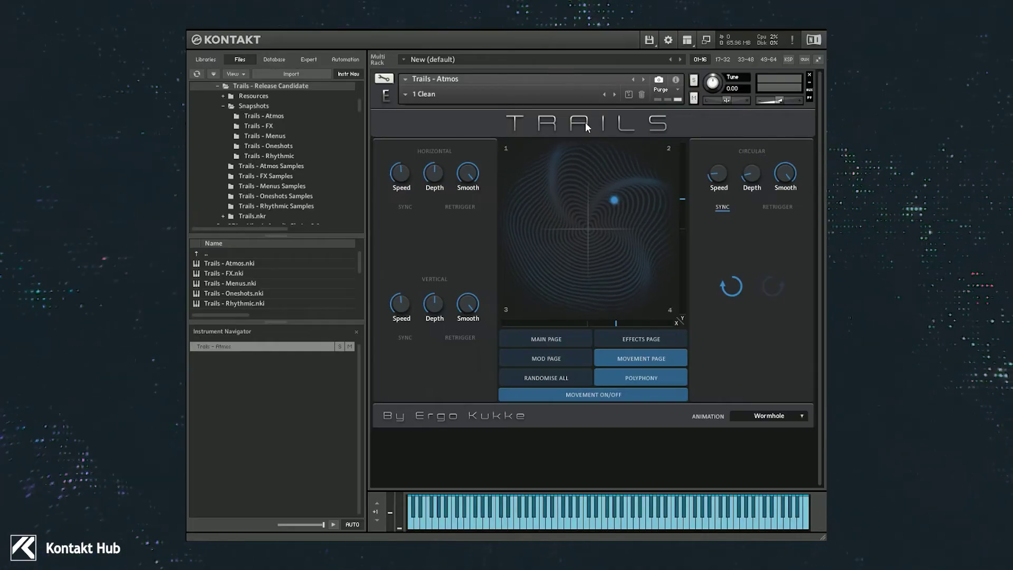
Move the blend point slightly toward layer 2 and save the sound as a new snapshot named Instability
left_click_drag(614, 199, 623, 193)
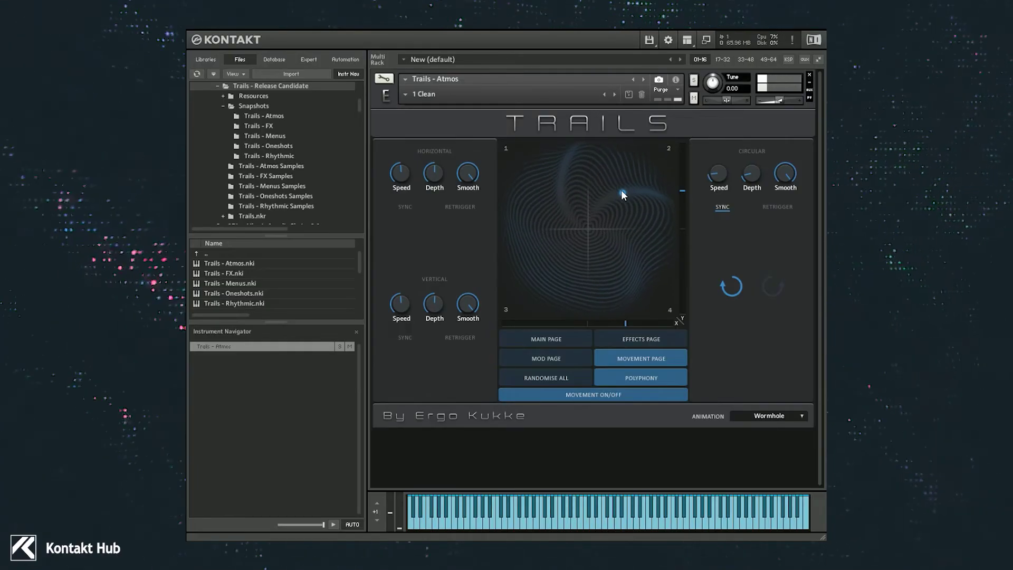
left_click(627, 95)
left_click_drag(536, 255, 482, 274)
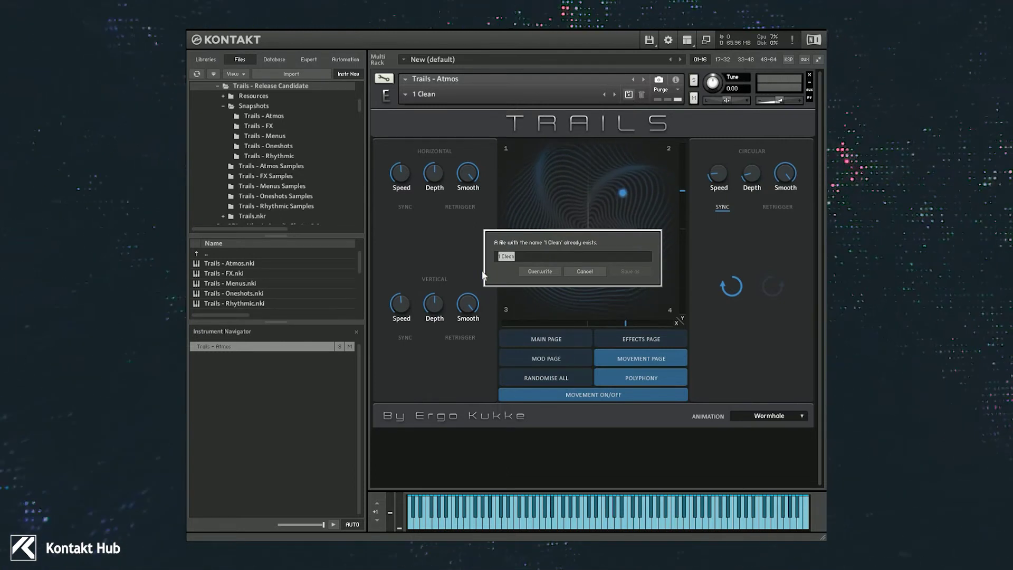
key("BackSpace")
type("Instability")
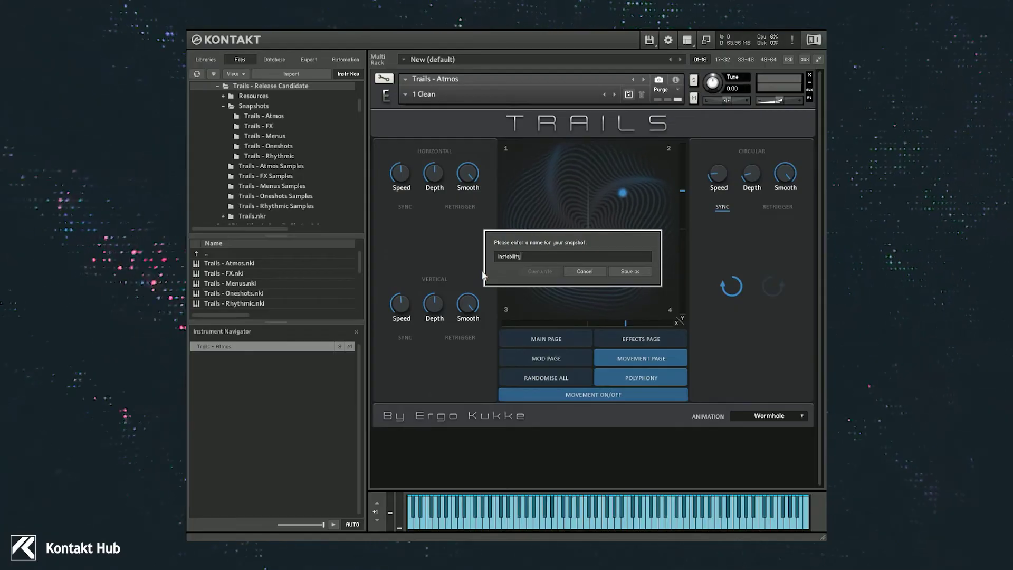
left_click(633, 271)
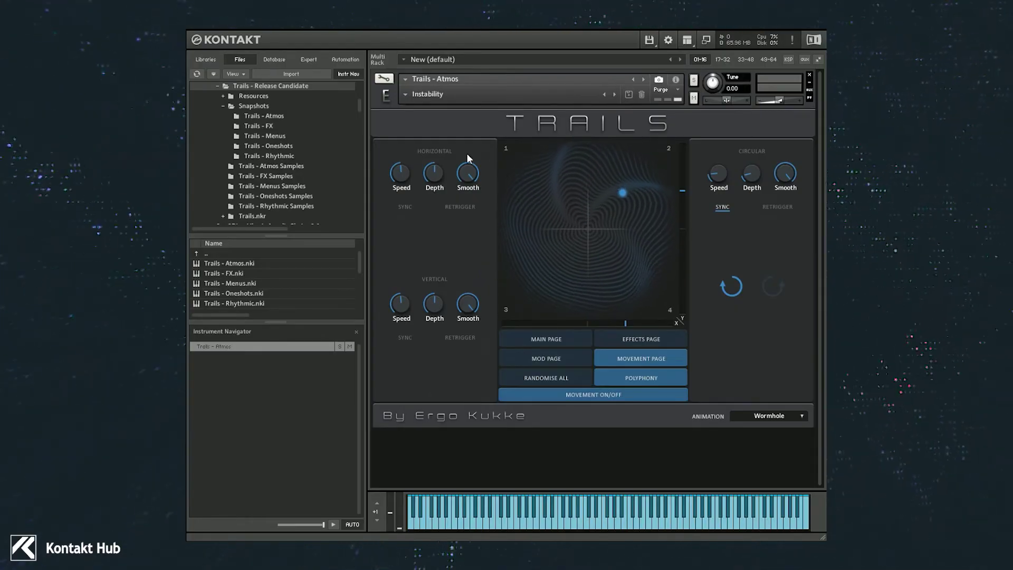
Look for Instability in the snapshot list, and view layer 1's EQ on the main page
left_click(405, 93)
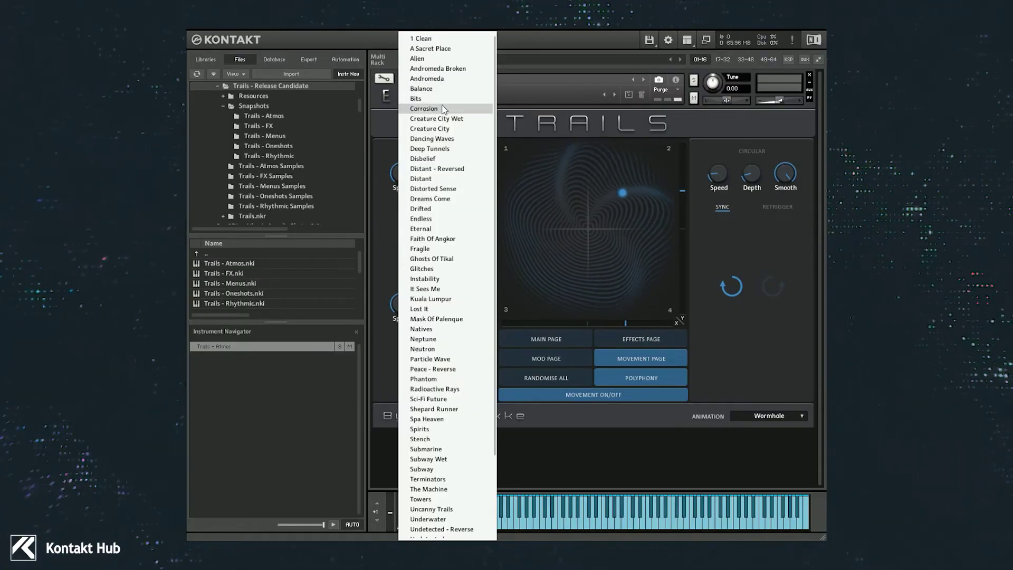
scroll(449, 109, "down", 3)
scroll(451, 111, "down", 2)
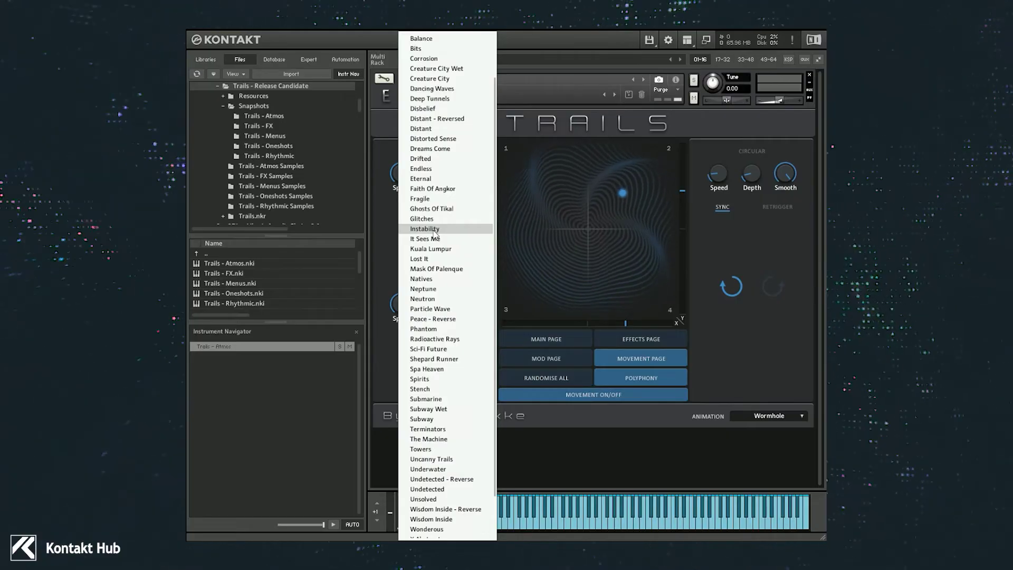
left_click(737, 232)
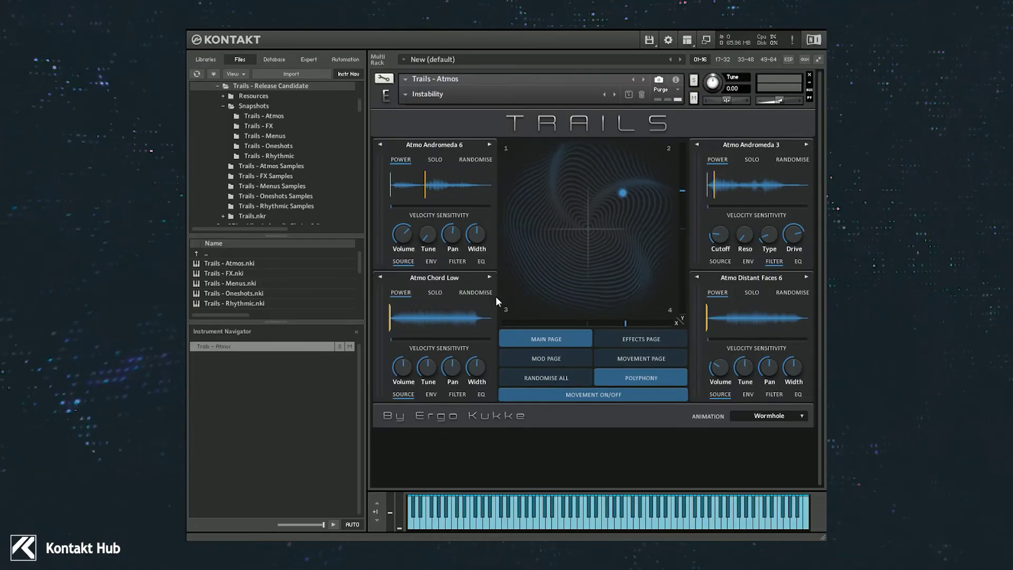
left_click(480, 262)
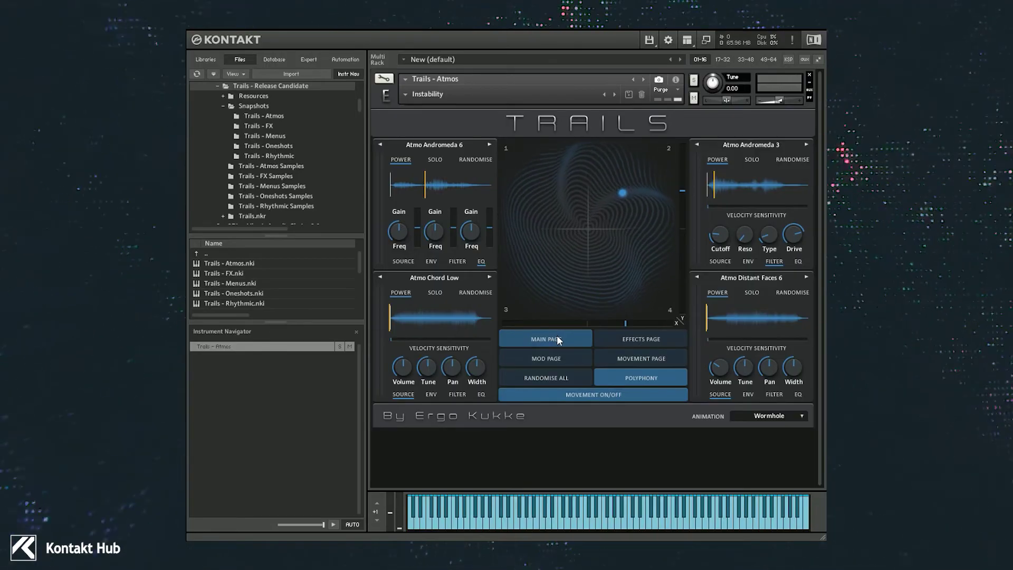
left_click(536, 337)
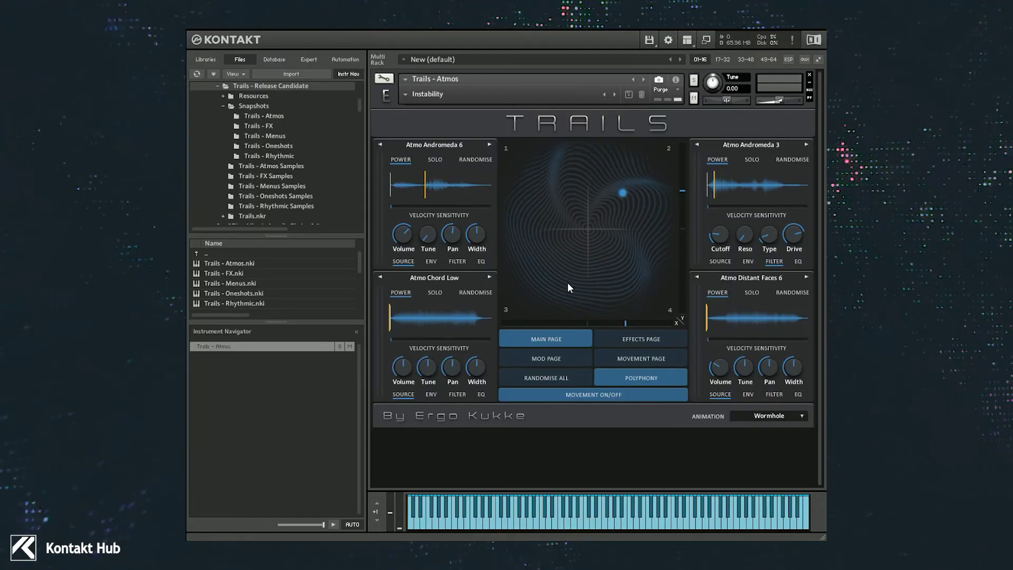
Randomise all four layers at once, and randomise layer 3's sample again separately
left_click(552, 377)
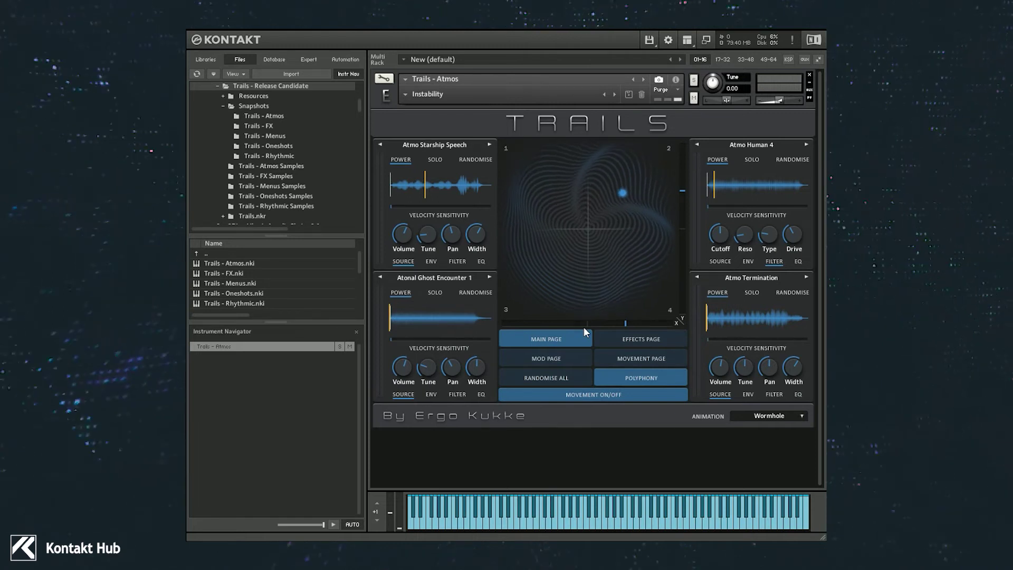
left_click(435, 293)
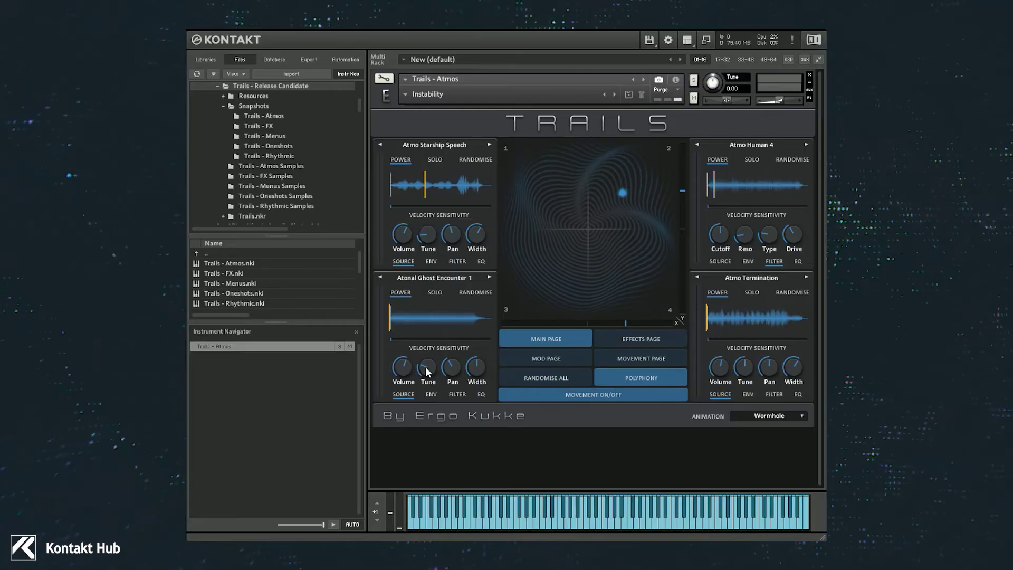
left_click(480, 293)
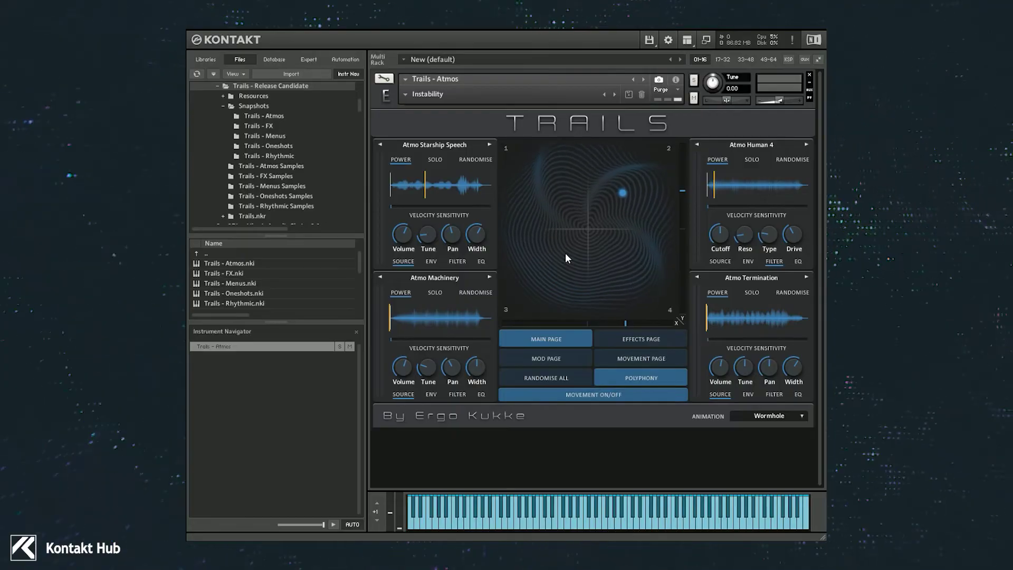
Set the filter drive of layer 1 to 0.0 %
left_click(458, 262)
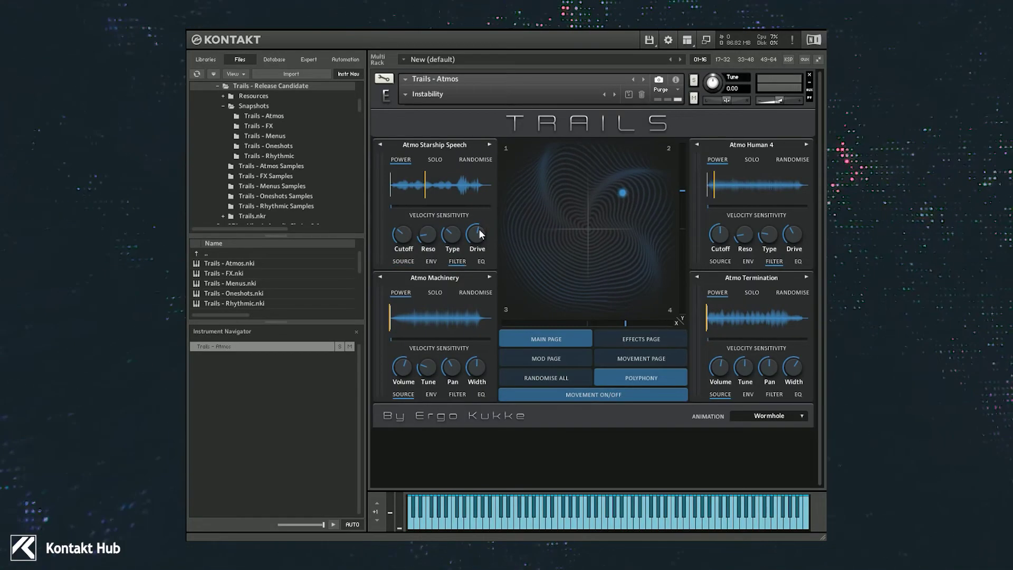
left_click_drag(476, 256, 476, 283)
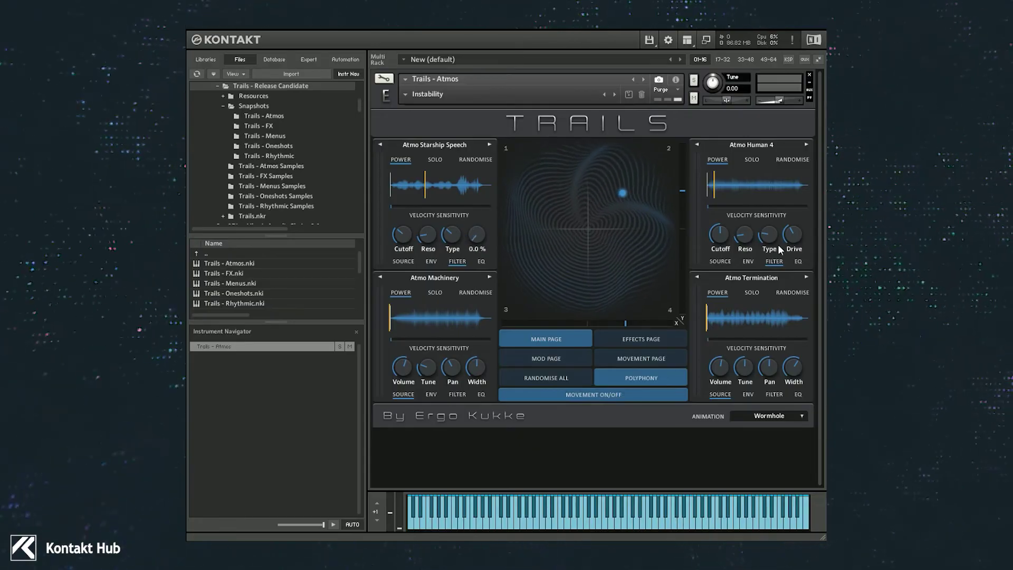
Lower the filter drive of layer 2 and bring up the filter settings of layers 3 and 4
left_click_drag(792, 235, 786, 253)
left_click(781, 393)
left_click(463, 396)
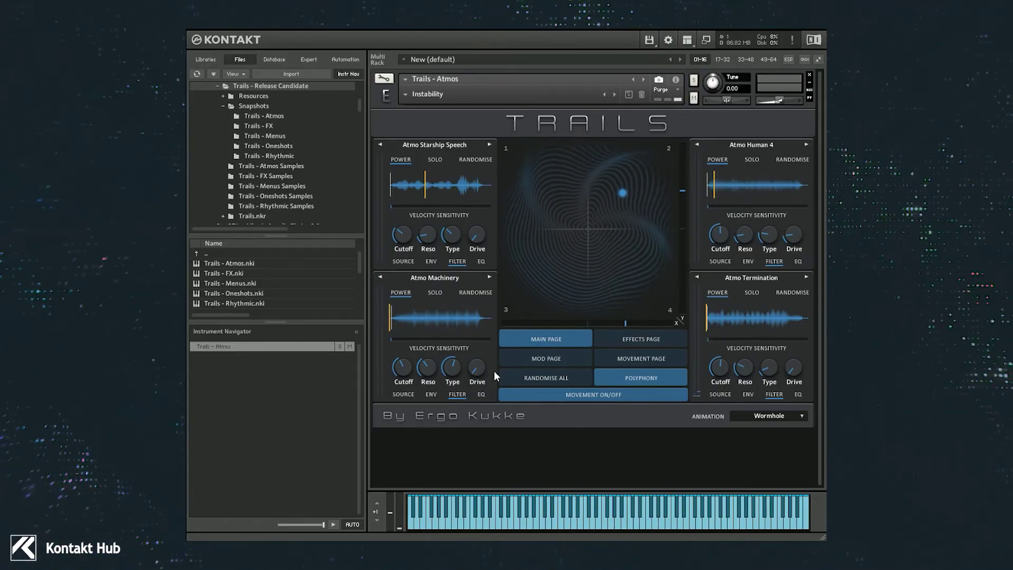
Randomise all four layers at once, and randomise the effects page settings
left_click(553, 376)
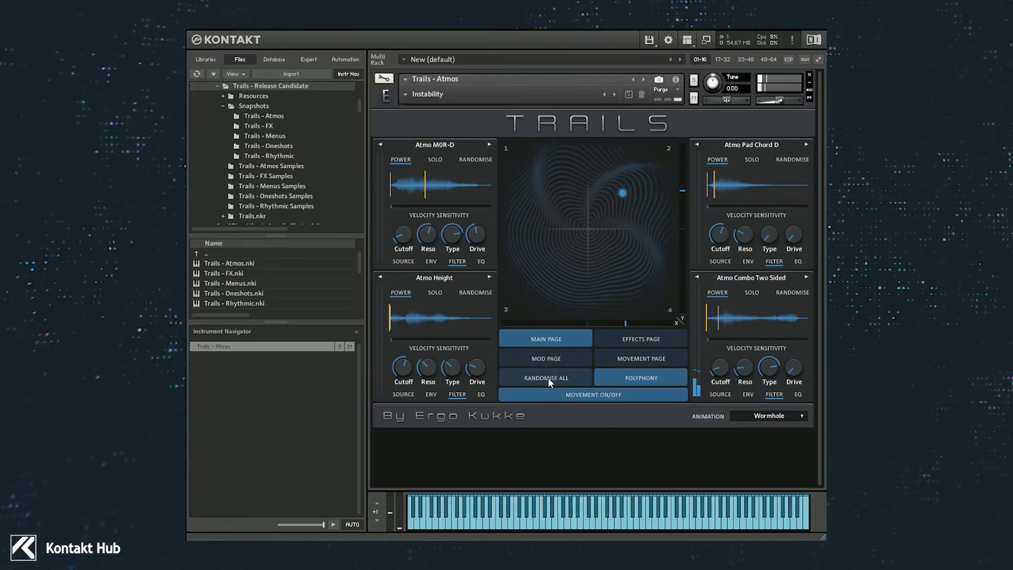
left_click(619, 341)
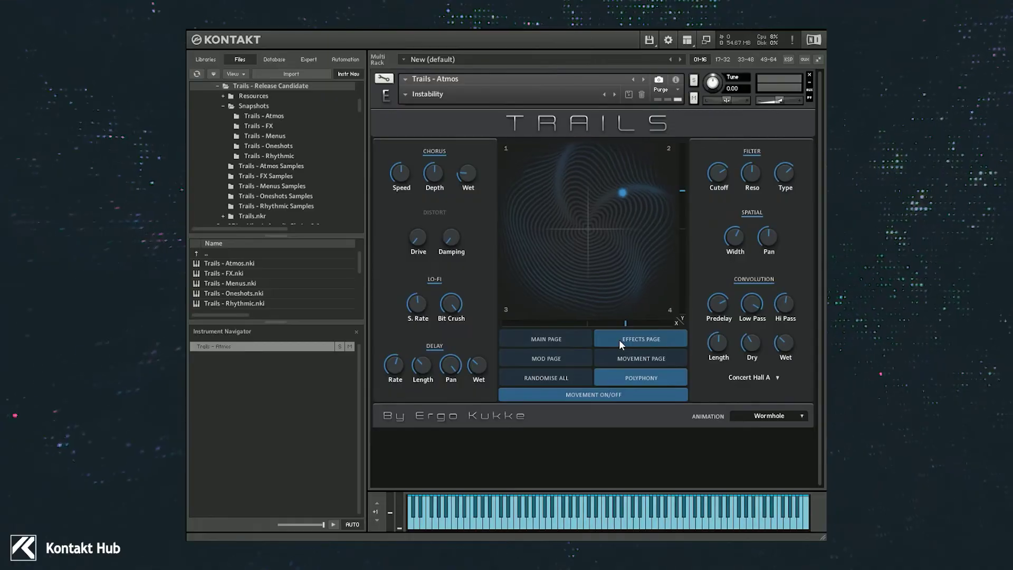
left_click(542, 378)
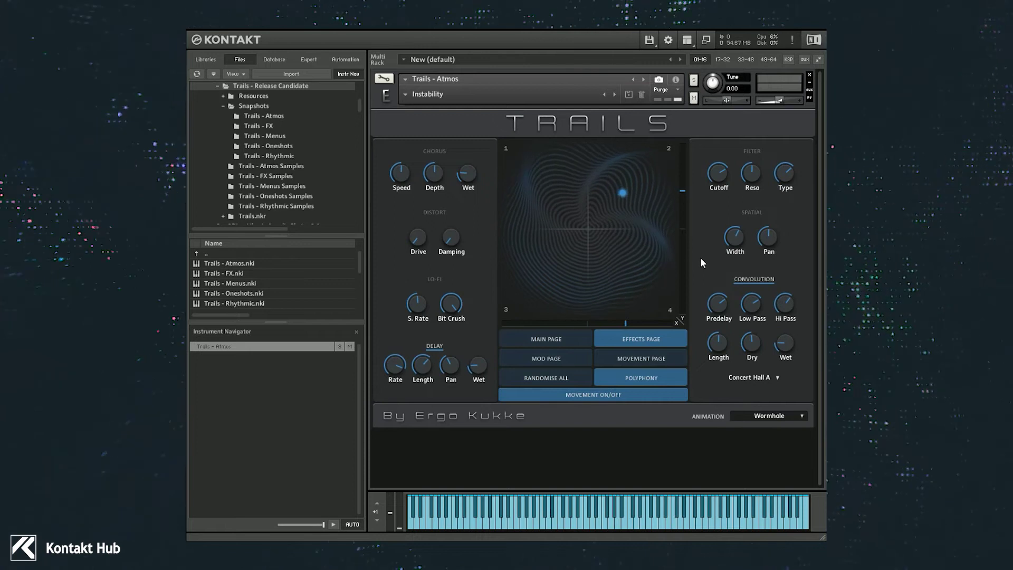
Save the randomised sound as a new snapshot named Trails Demo
left_click(629, 95)
type("Trails Demo")
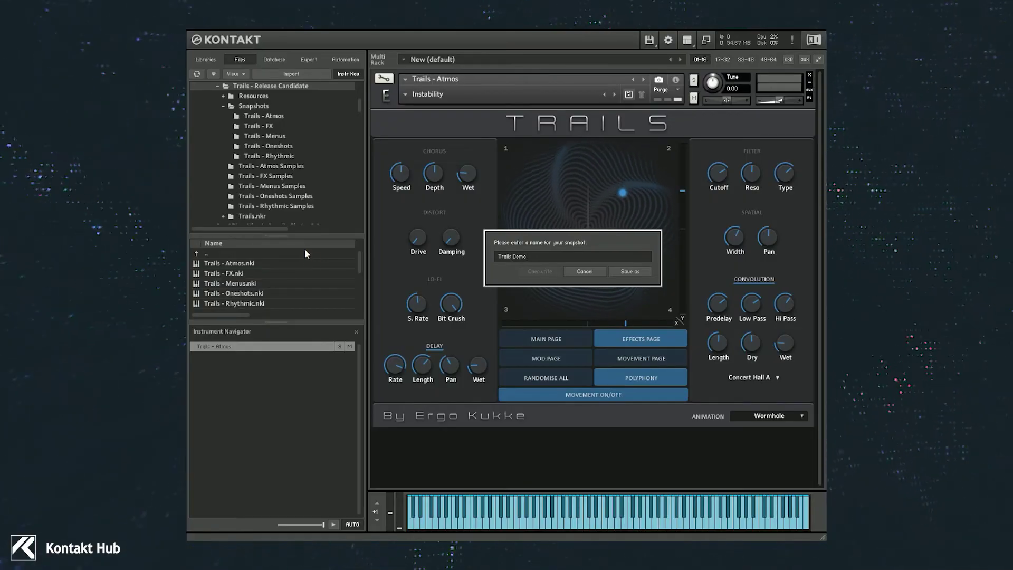
left_click(630, 271)
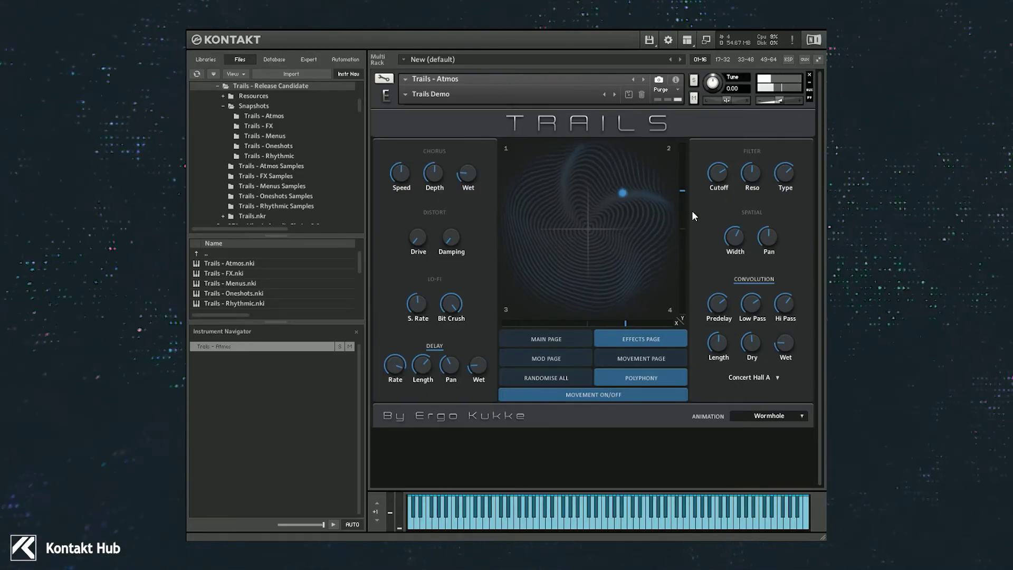
Randomise the LFO and envelope modulation assignments twice, and reduce the modulation amount of ENV 1
left_click(575, 357)
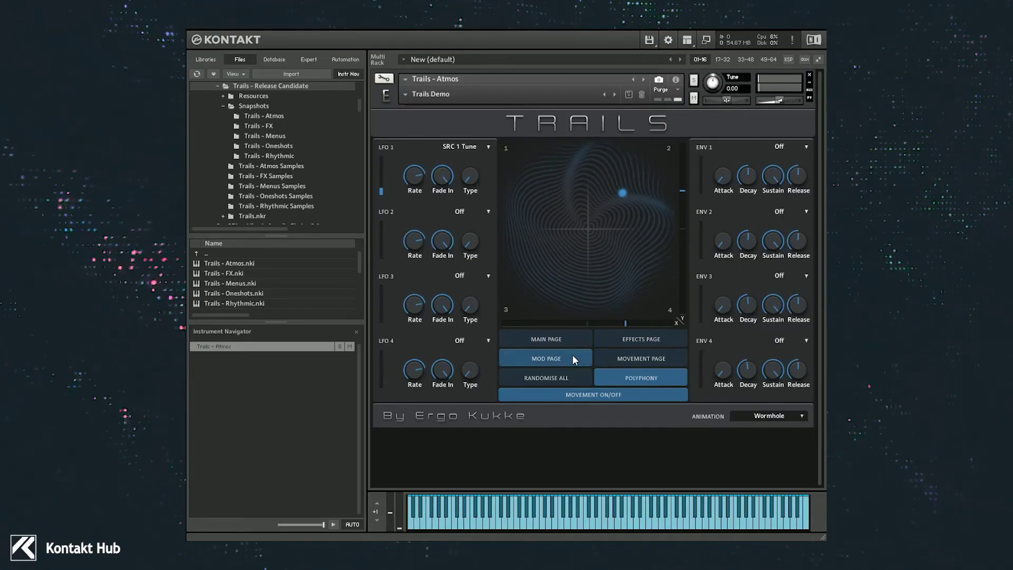
left_click(552, 375)
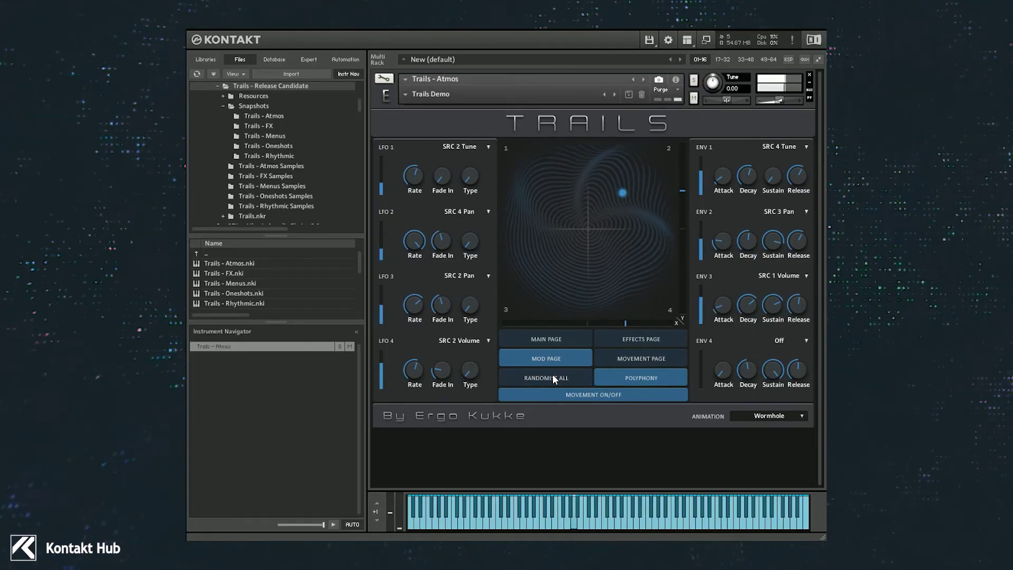
left_click(552, 375)
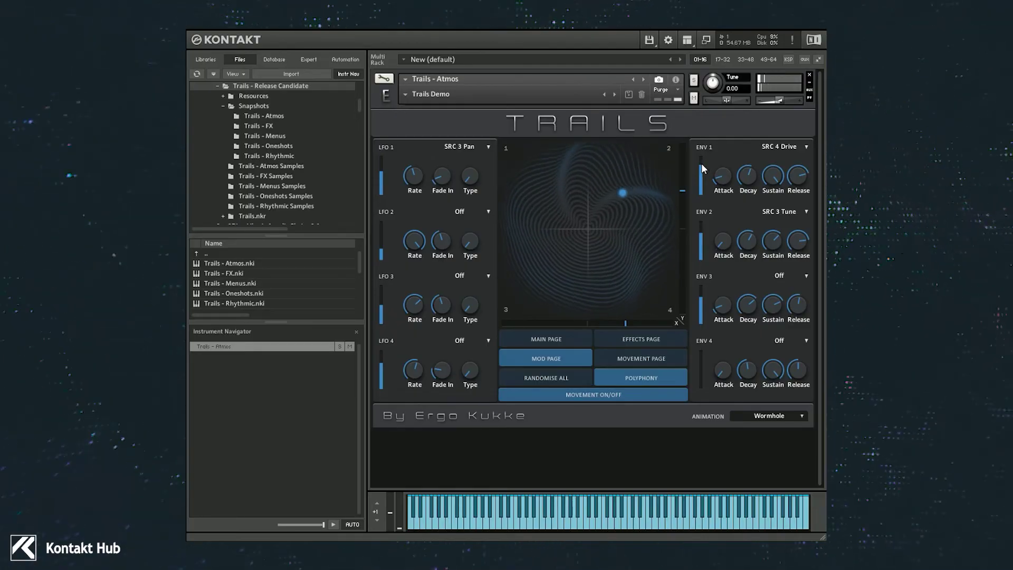
left_click_drag(701, 164, 702, 216)
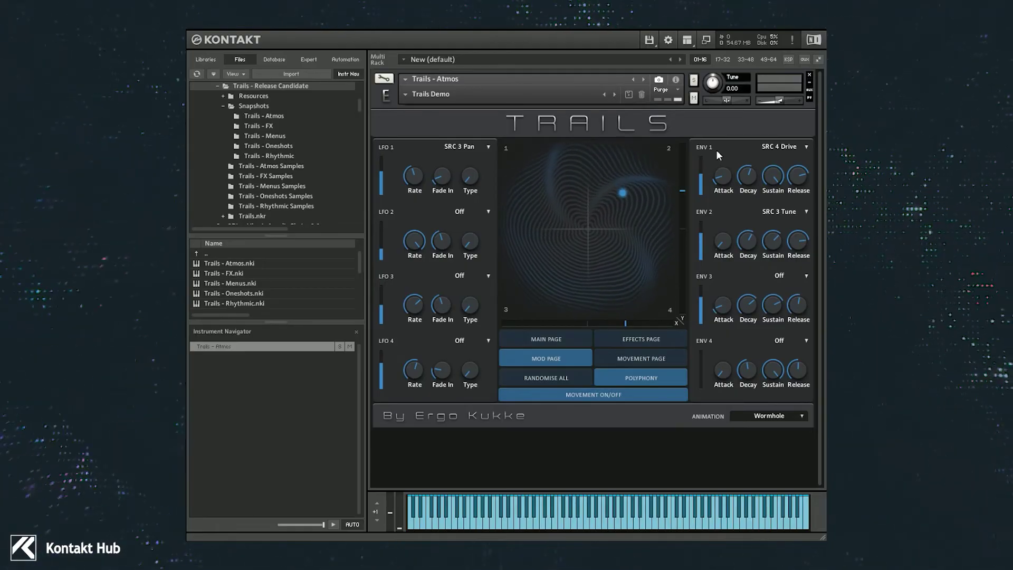
Enable the filter and spatial effects, with an adjusted filter type and a much lower filter cutoff
left_click(641, 339)
left_click(755, 151)
left_click_drag(783, 191, 783, 171)
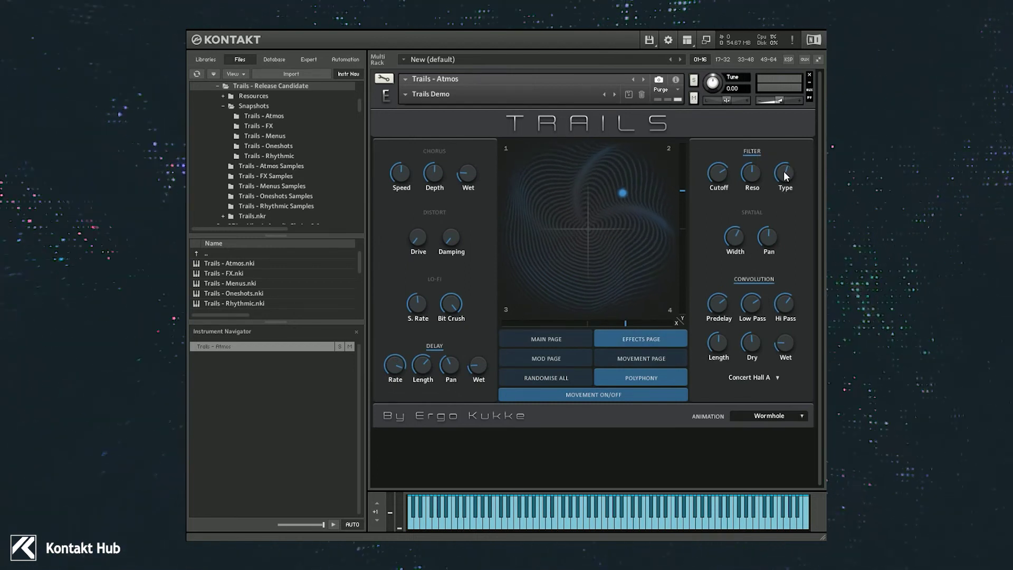
left_click_drag(717, 188, 707, 230)
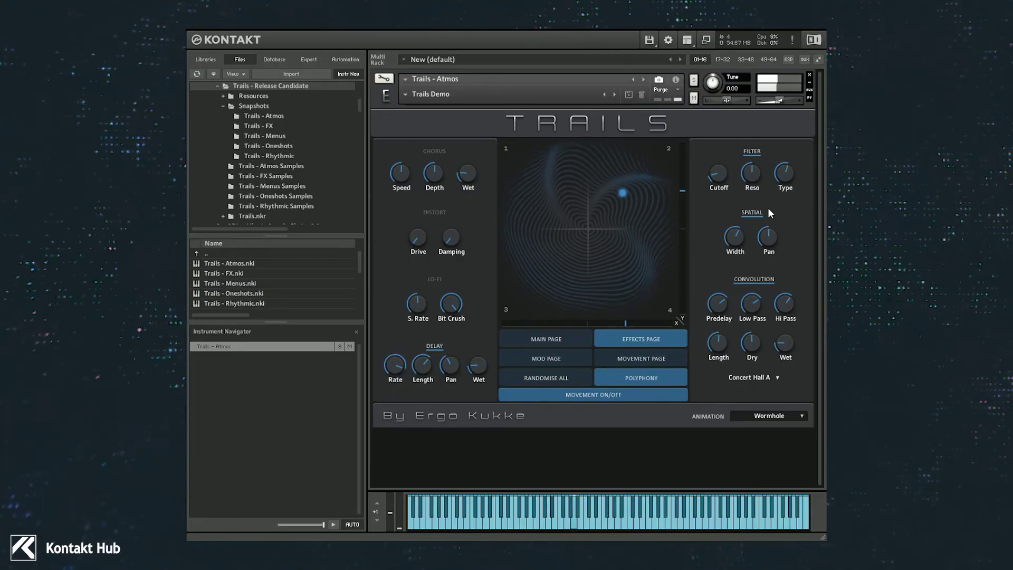
Randomise the movement settings, and slow down the horizontal and vertical movements
left_click(641, 358)
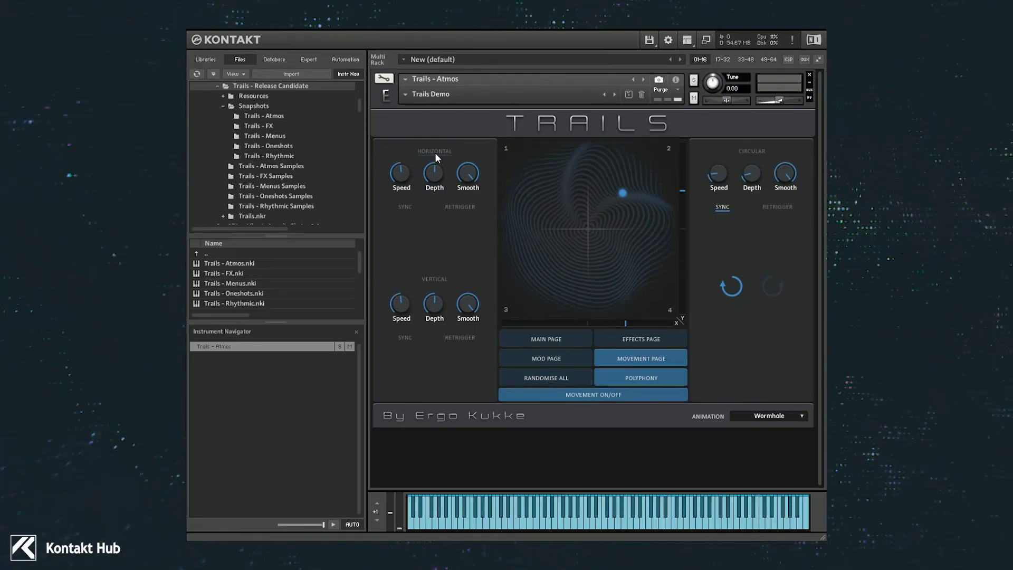
left_click(553, 379)
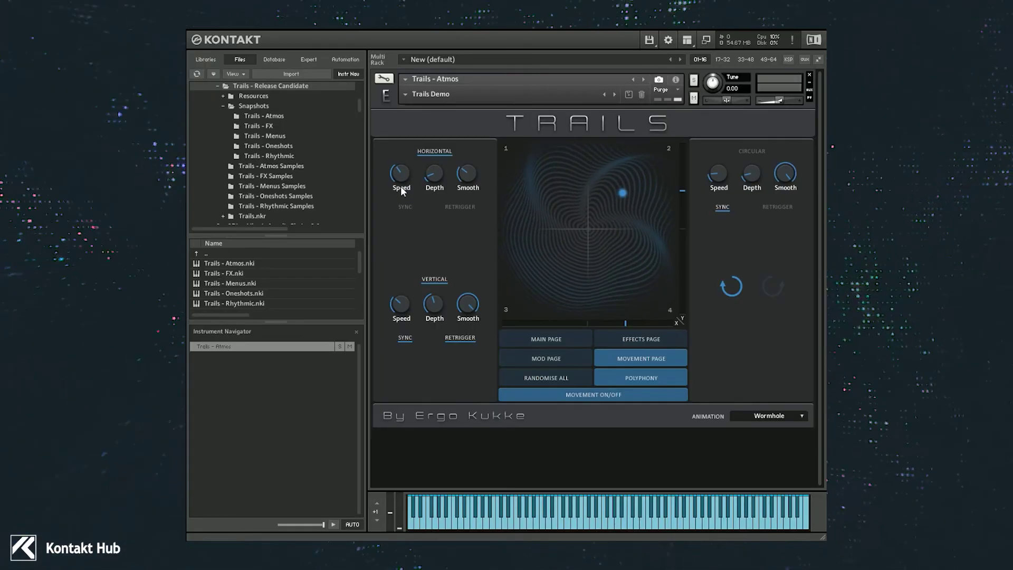
left_click(401, 312)
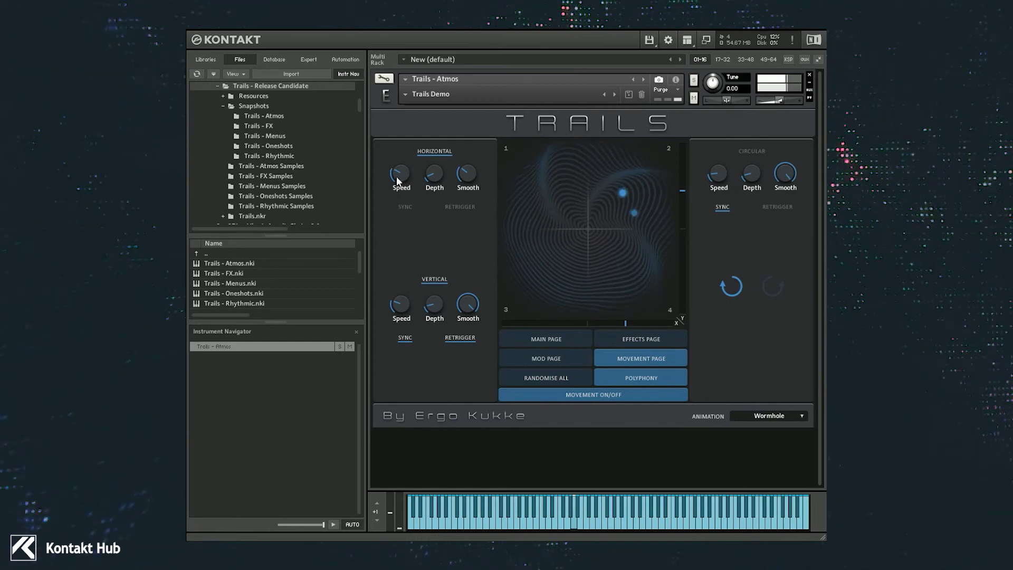
left_click_drag(398, 299, 397, 305)
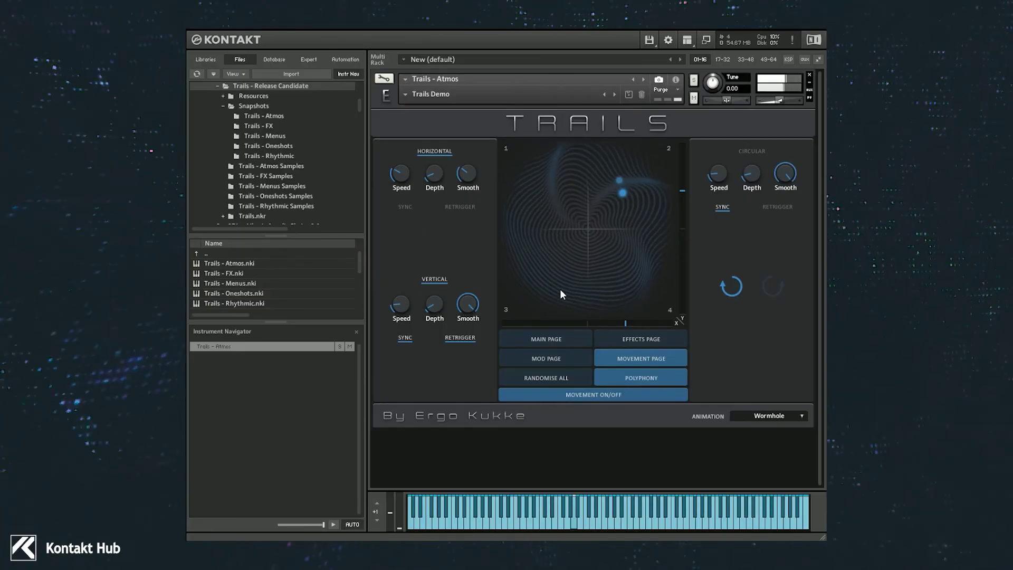
Try the Mind Pool, Holo Target, Sacred Geometry and Nebula animations on the main page, and settle on Retina Scan
left_click(553, 340)
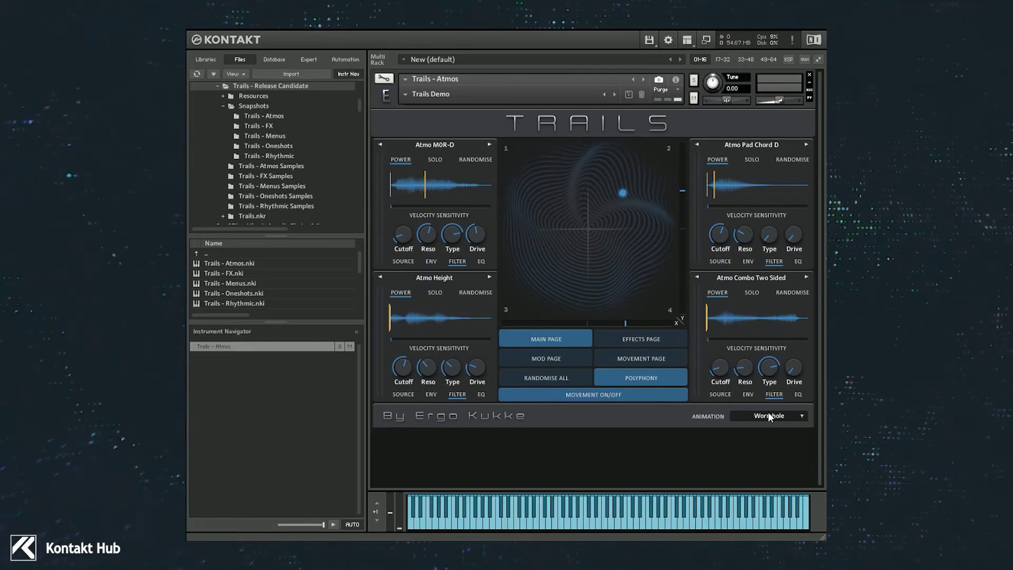
left_click(794, 415)
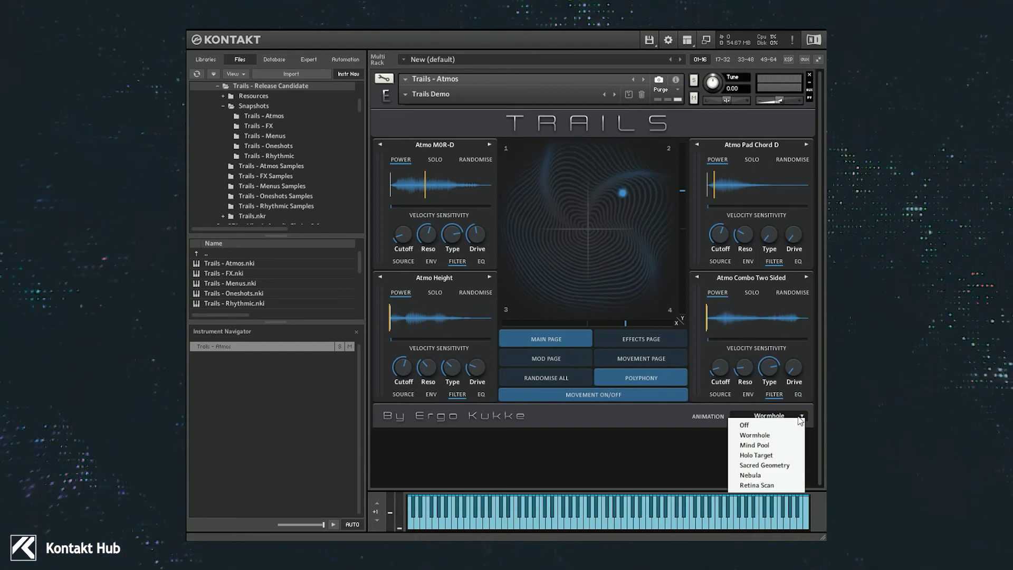
left_click(781, 445)
left_click(784, 413)
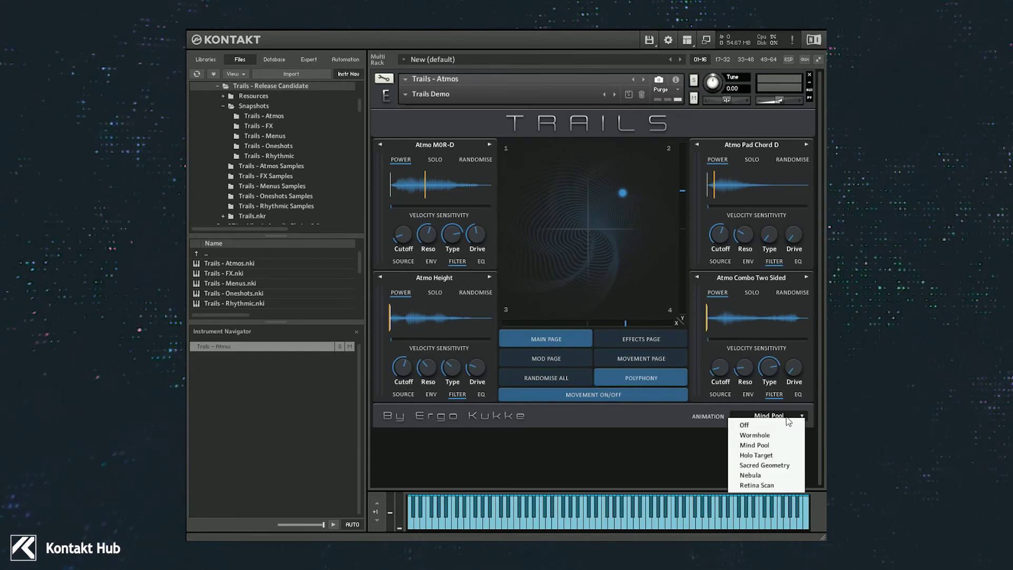
left_click(773, 456)
left_click(780, 422)
left_click(764, 465)
left_click(775, 415)
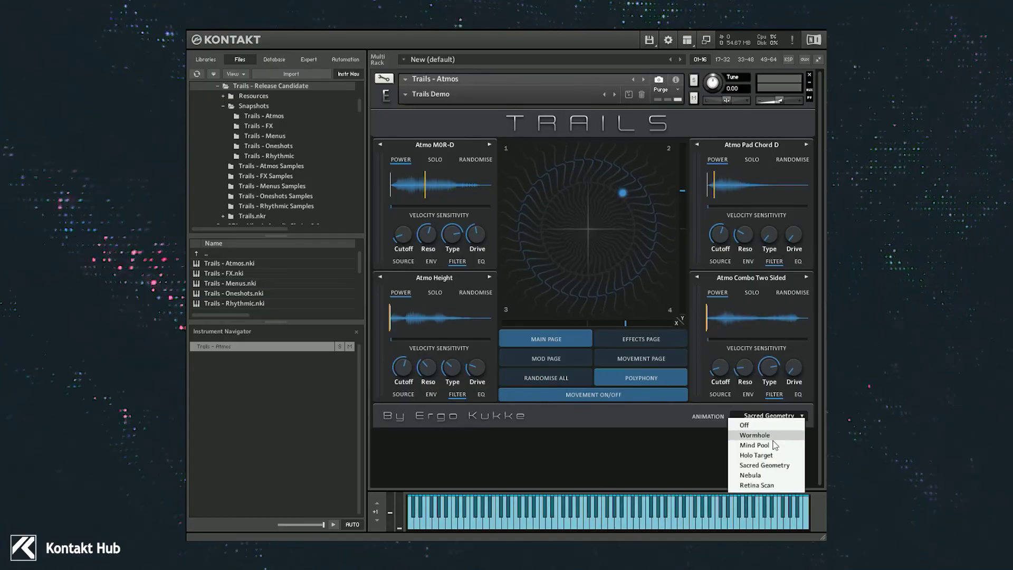
left_click(769, 476)
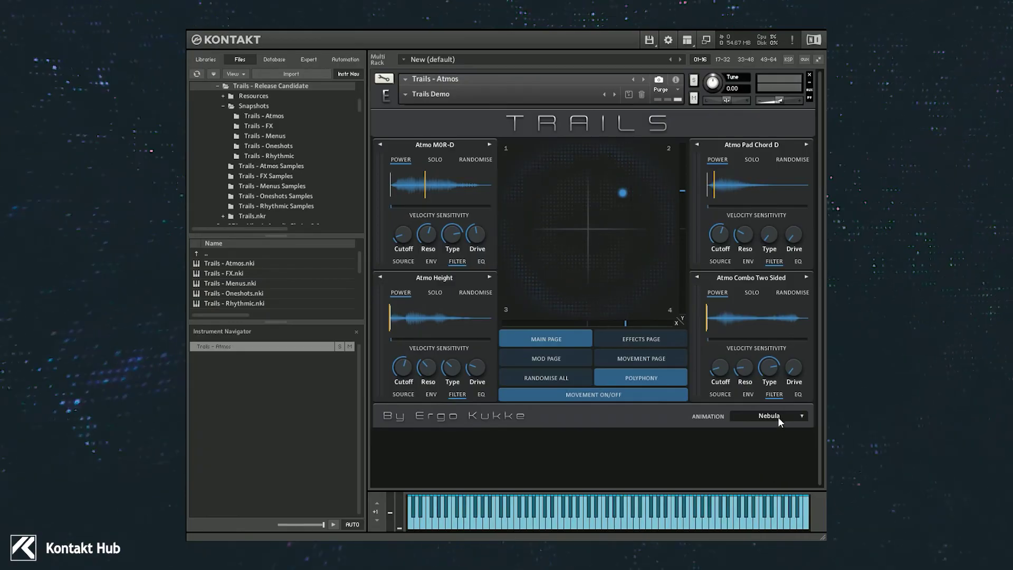
left_click(778, 416)
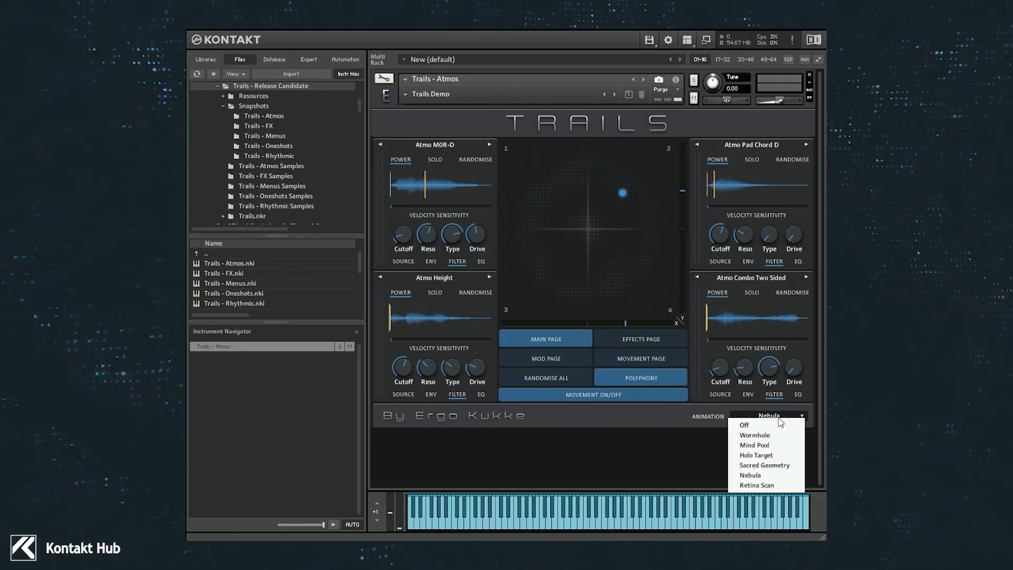
left_click(776, 486)
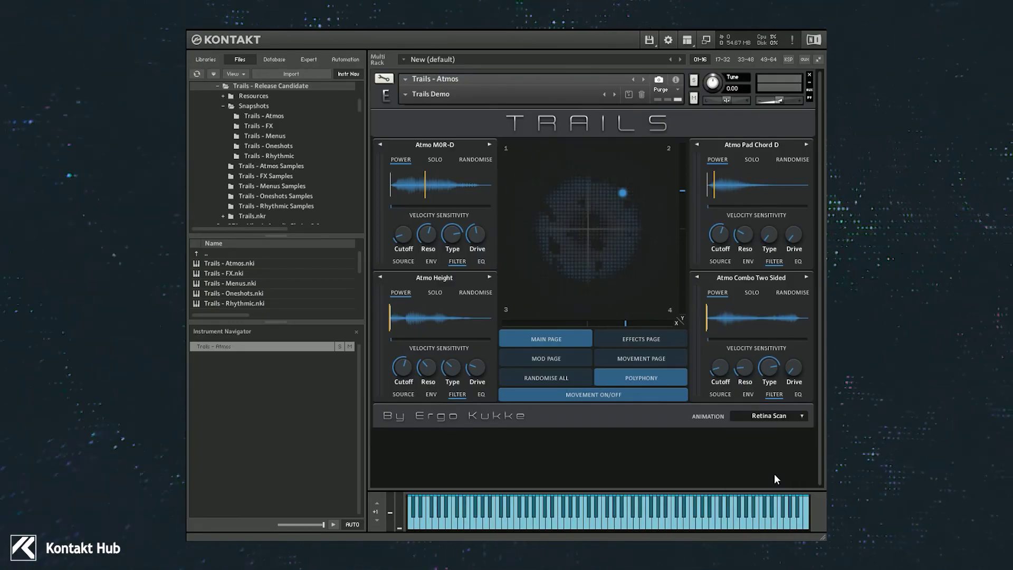